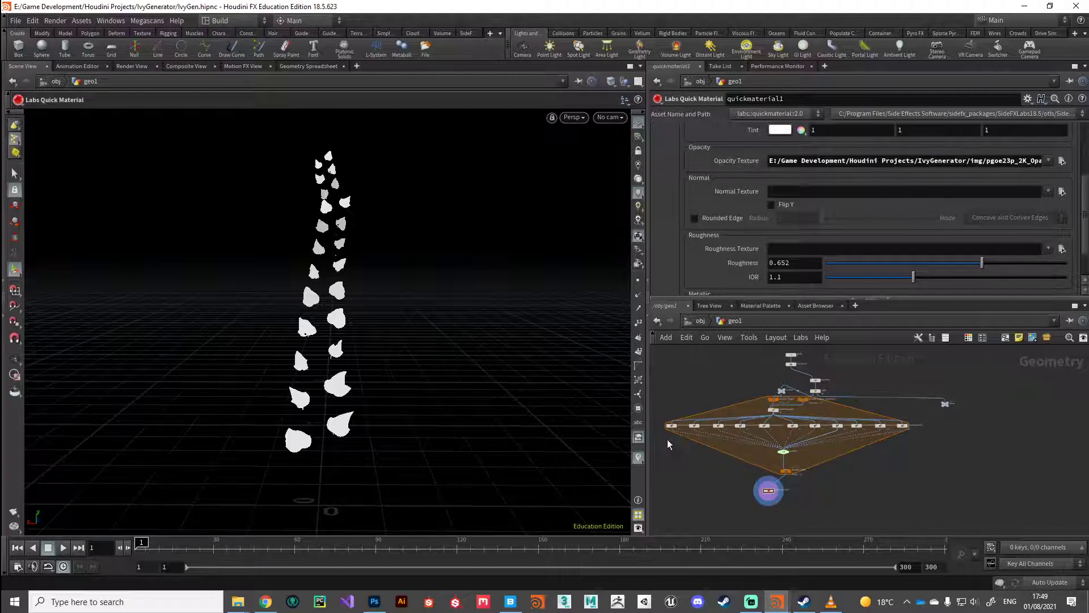
Step: Collapse the eleven UV Transform nodes into a subnetwork and place it directly beneath the attribute wrangle in the for-each block
left_click_drag(655, 434, 951, 451)
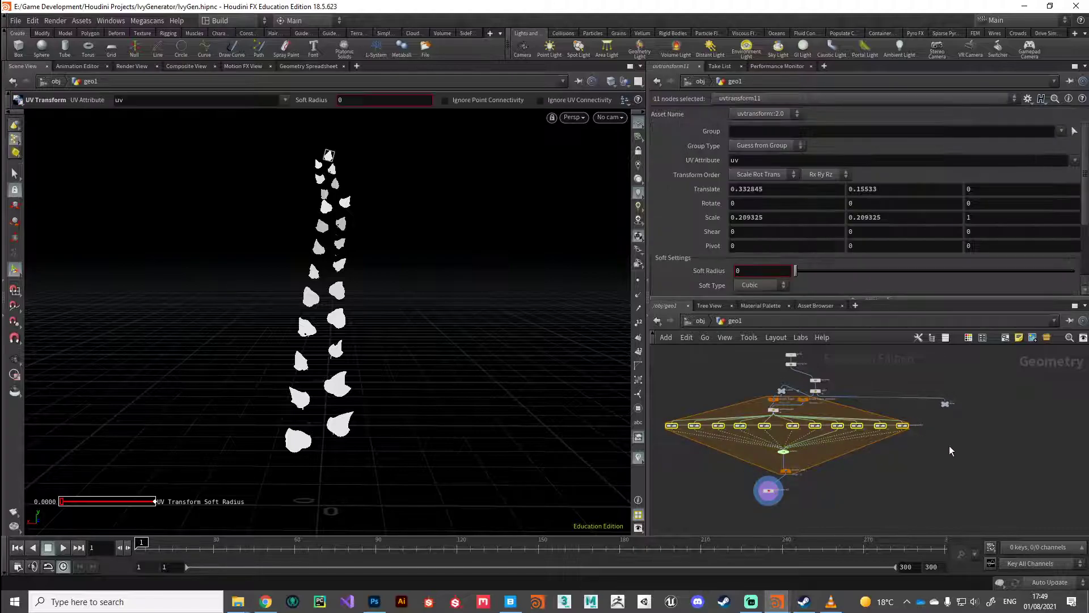
left_click(1047, 339)
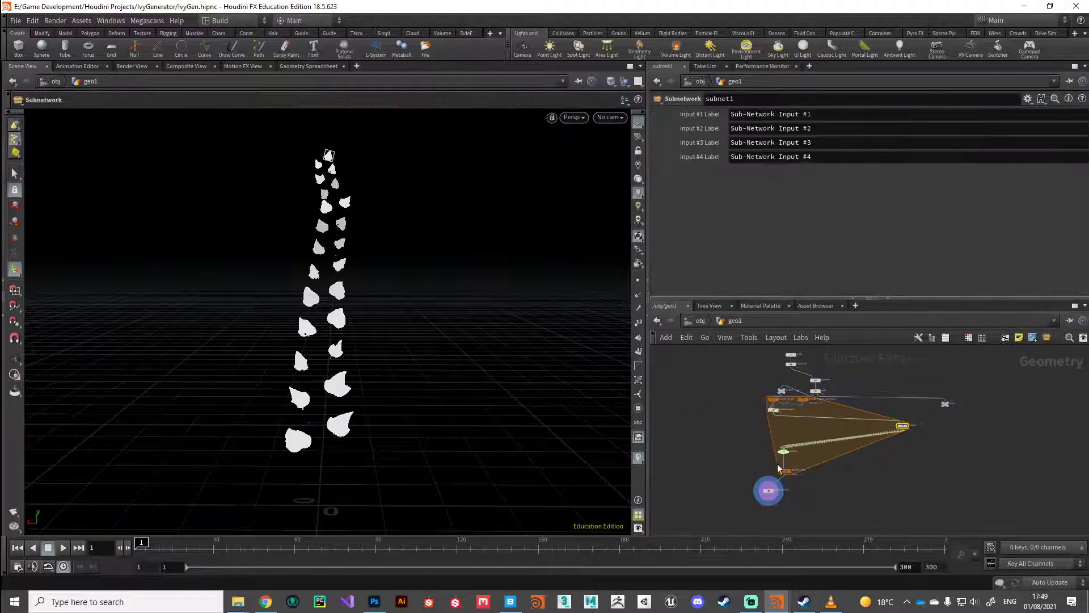
scroll(918, 432, "up", 5)
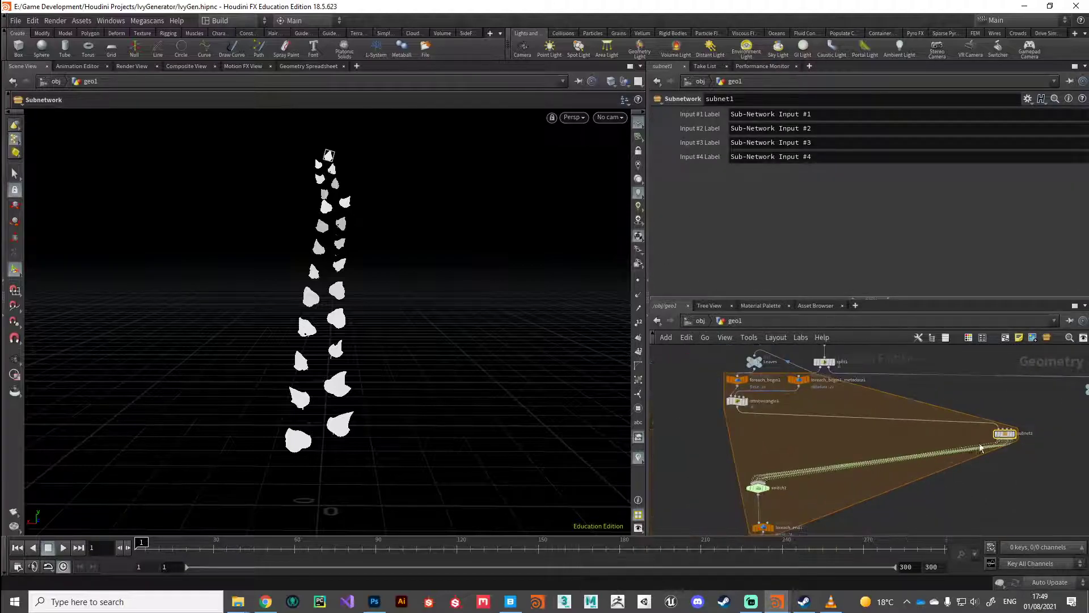
left_click_drag(1005, 435, 738, 422)
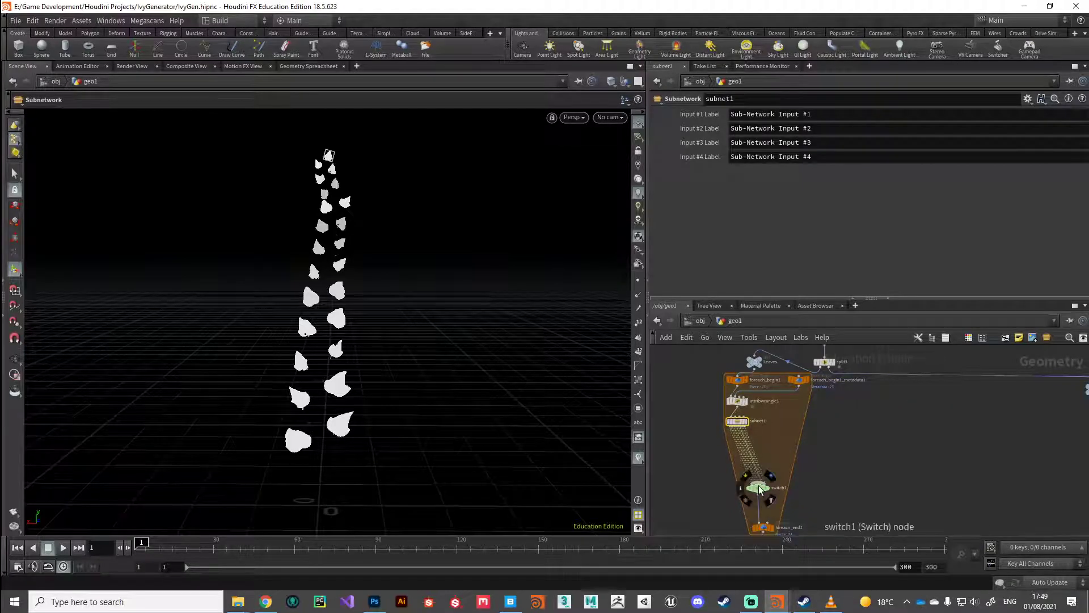
Step: Move the switch and the for-each end node up so they line up beneath the subnetwork
left_click_drag(741, 465, 740, 449)
middle_click_drag(723, 506, 722, 475)
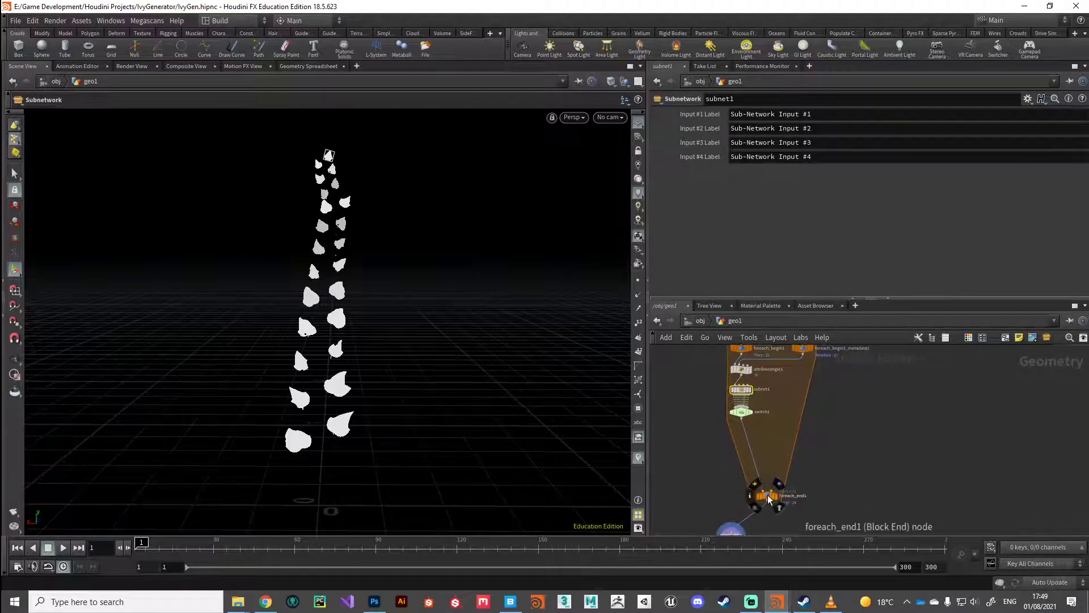
left_click_drag(760, 498, 747, 436)
middle_click_drag(777, 464, 769, 497)
Step: Rename the new subnetwork to subnet_UV_Transform
key("F2")
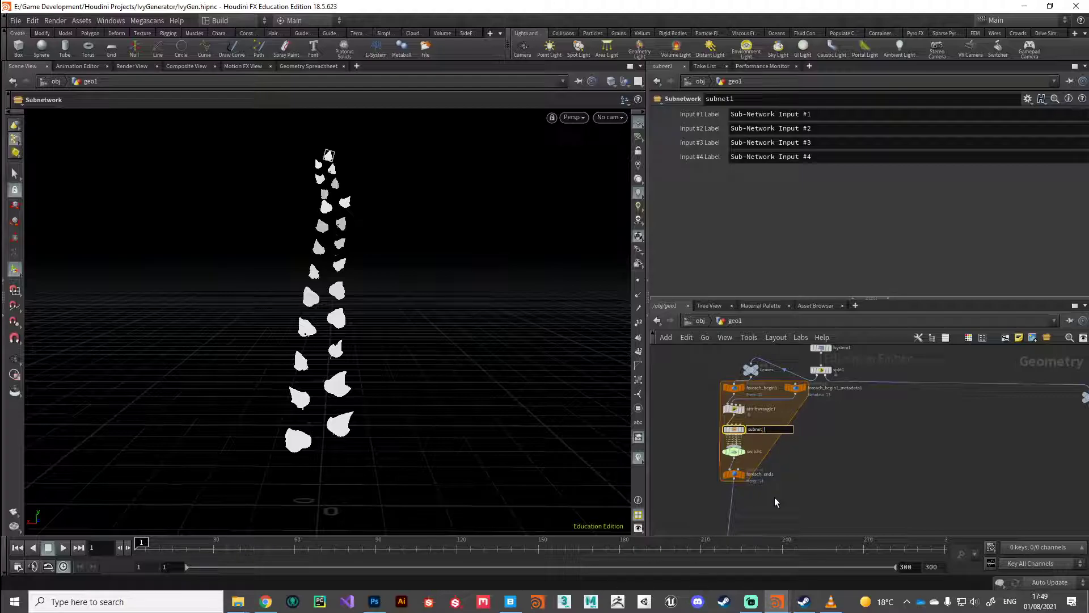
type("_UV_Transform")
key("Return")
Step: Move the leaves null and the whole for-each block away from the split node, and align the null above the block's begin node
middle_click_drag(677, 483, 719, 511)
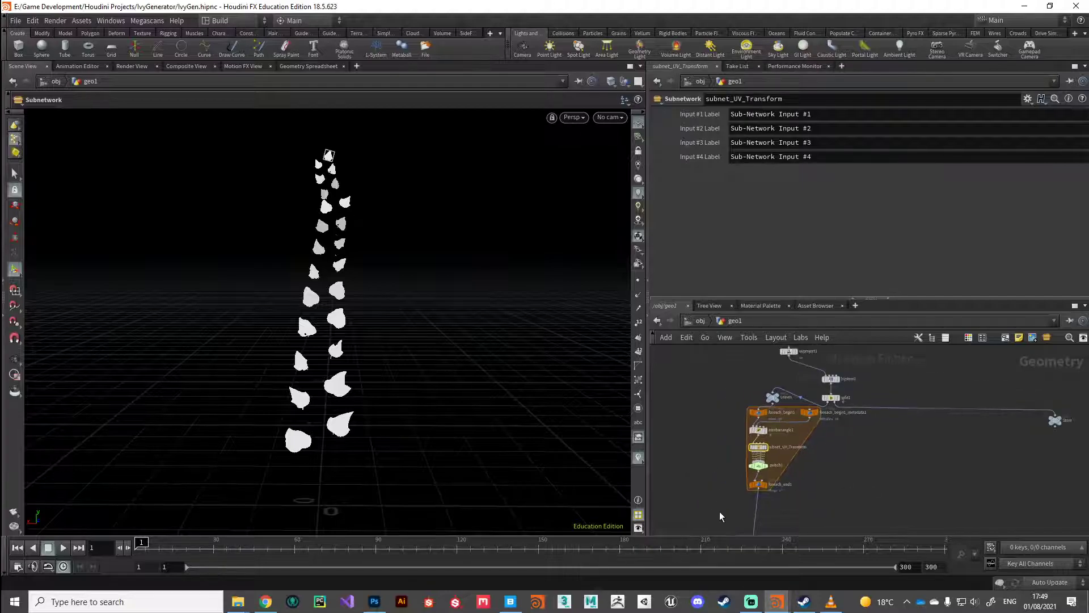
left_click_drag(720, 511, 800, 406)
middle_click_drag(817, 471, 896, 457)
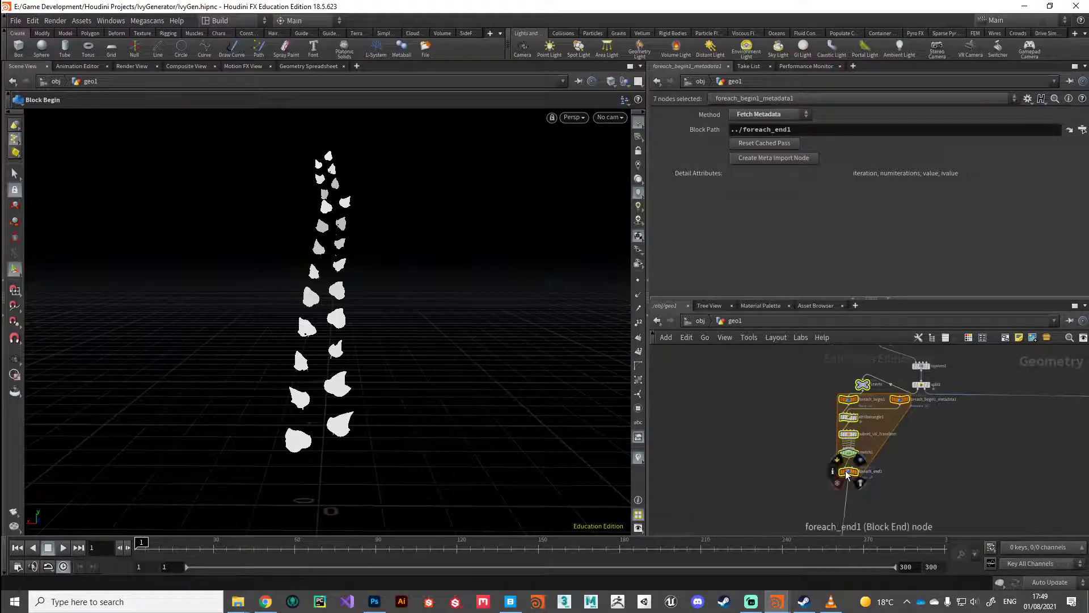
left_click_drag(848, 472, 698, 485)
middle_click_drag(784, 481, 831, 467)
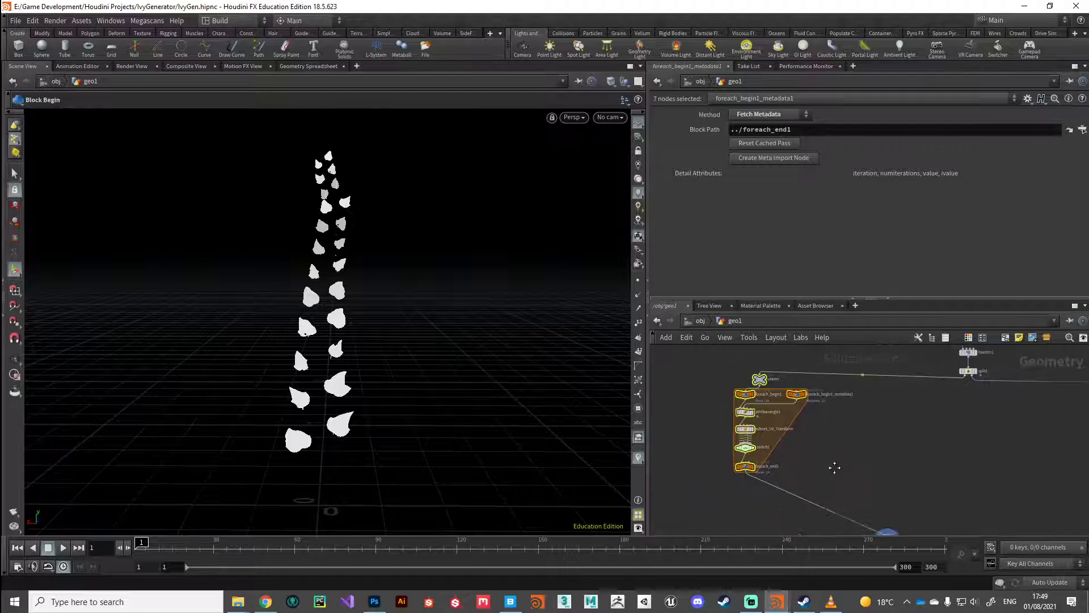
left_click(795, 420)
left_click_drag(761, 381, 746, 376)
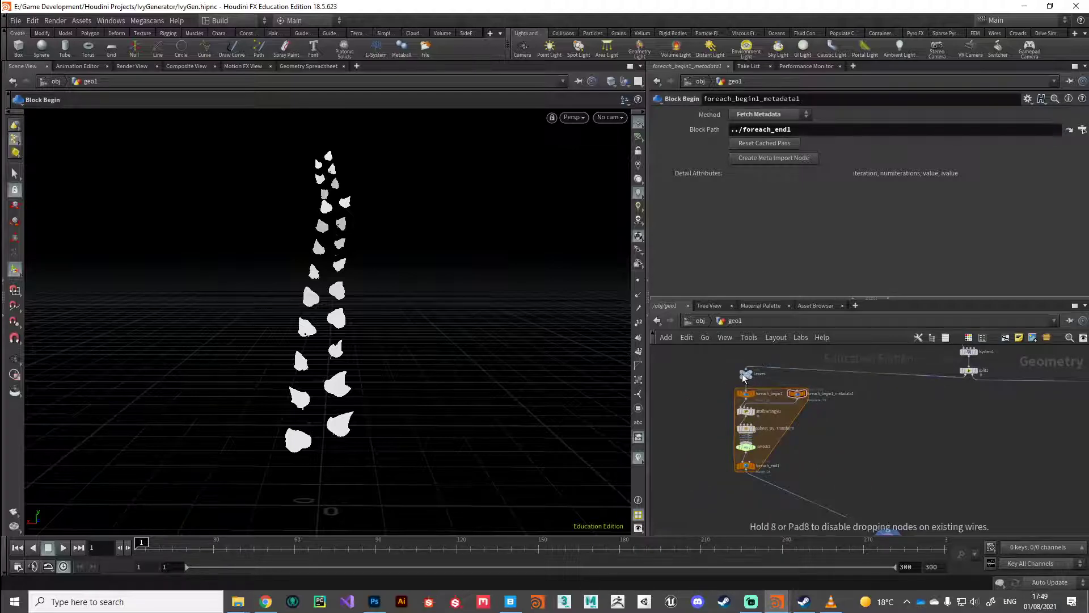
Step: Enclose the six for-each block nodes in a network box and give the box a title
left_click_drag(692, 486, 839, 384)
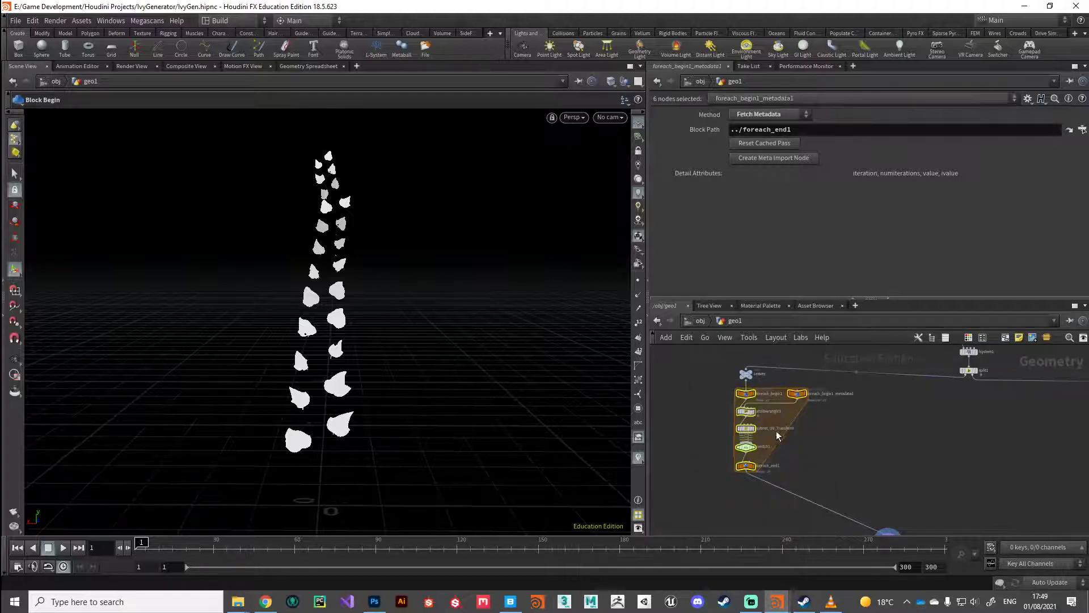
left_click(1005, 340)
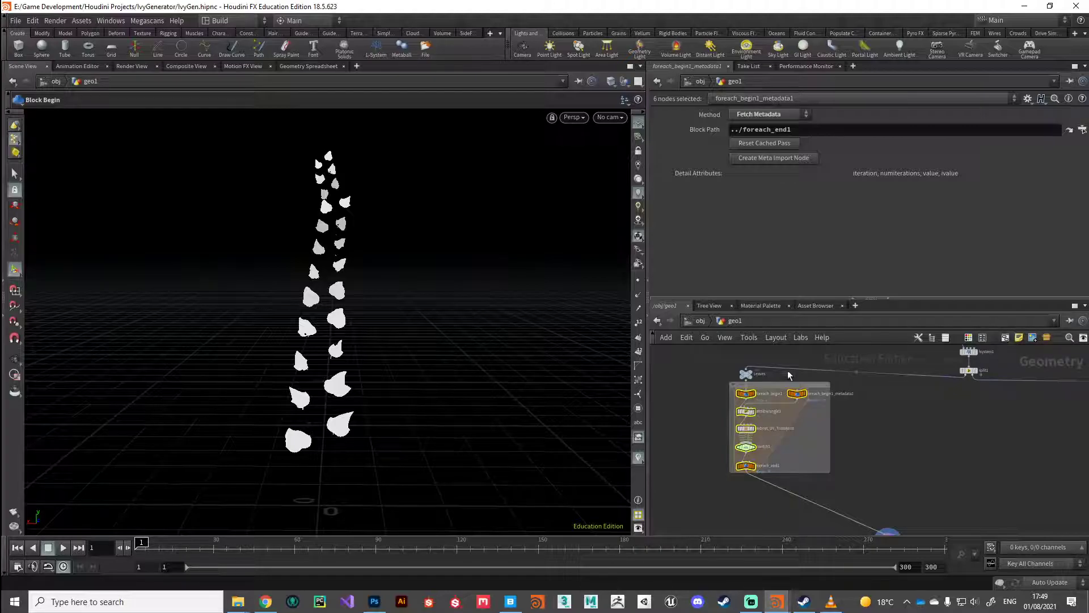
double_click(760, 384)
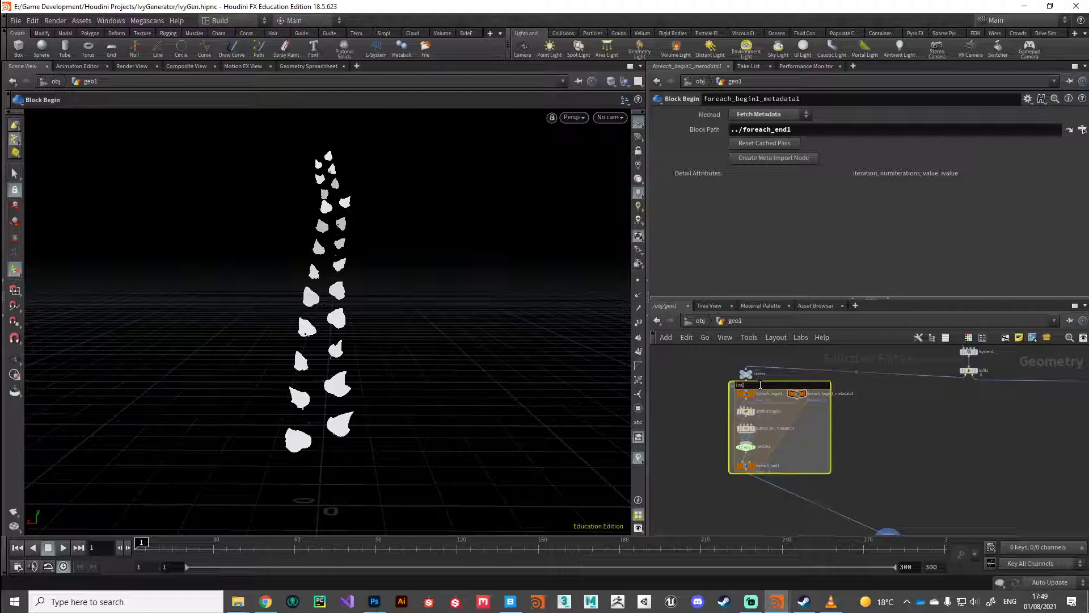
key("Return")
Step: Move the quick material node directly beneath the for-each end node, just outside the network box
scroll(882, 464, "down", 3)
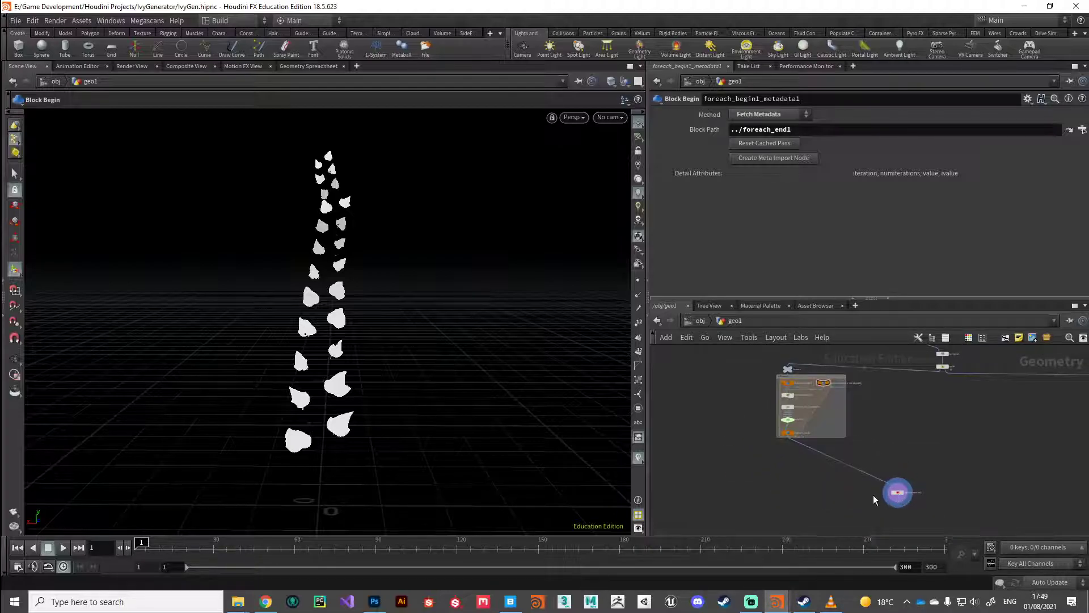
scroll(893, 493, "up", 2)
left_click_drag(899, 493, 735, 443)
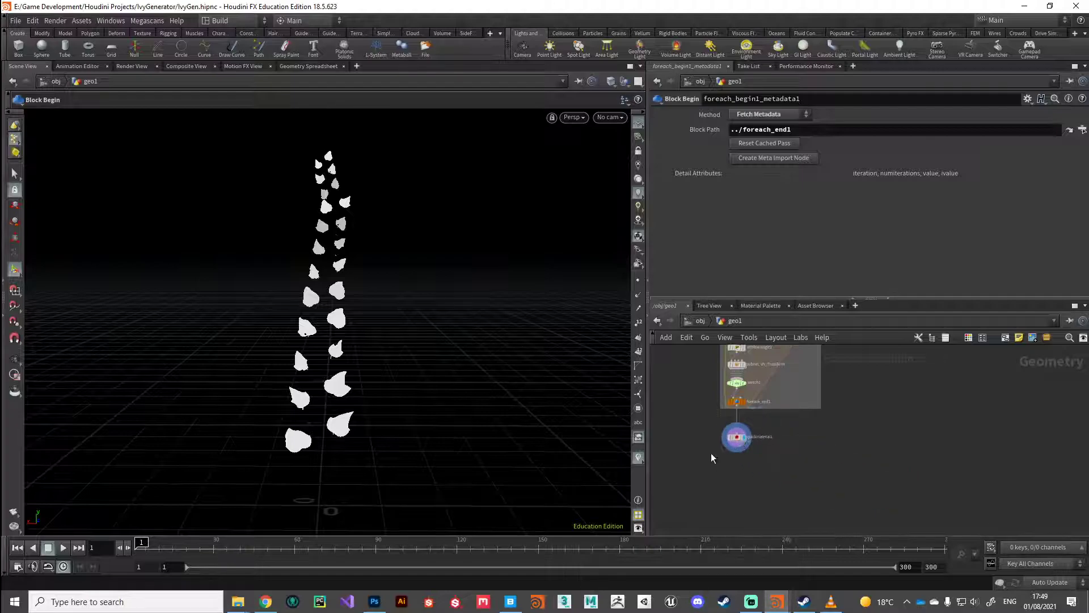
Step: Assign the pgoe23p_2K albedo image as the quick material's base color texture
left_click(738, 439)
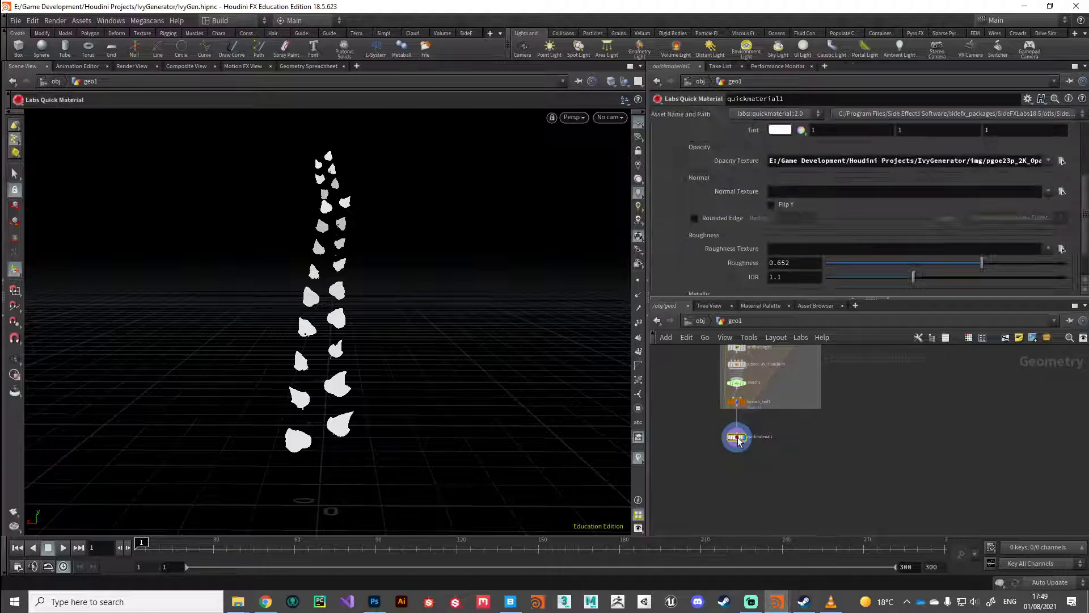
mouse_move(243, 602)
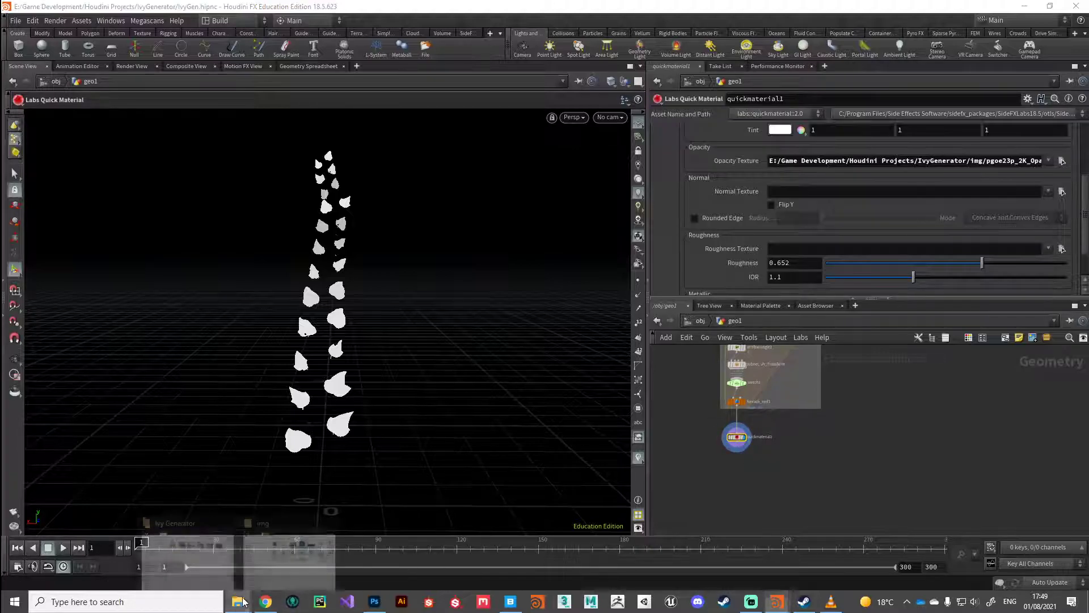
scroll(766, 249, "up", 3)
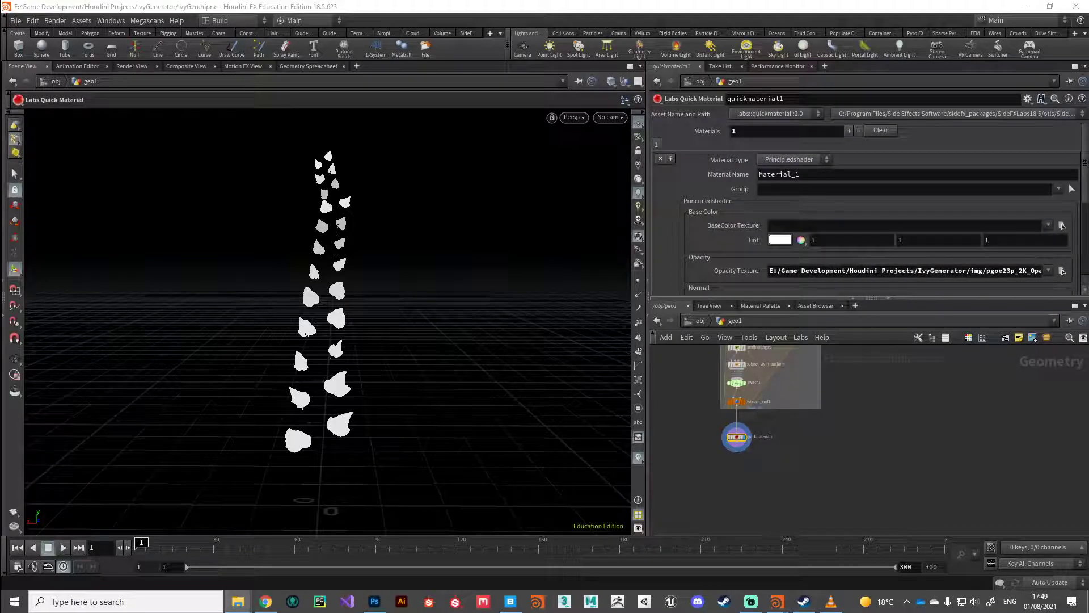
left_click_drag(885, 255, 805, 225)
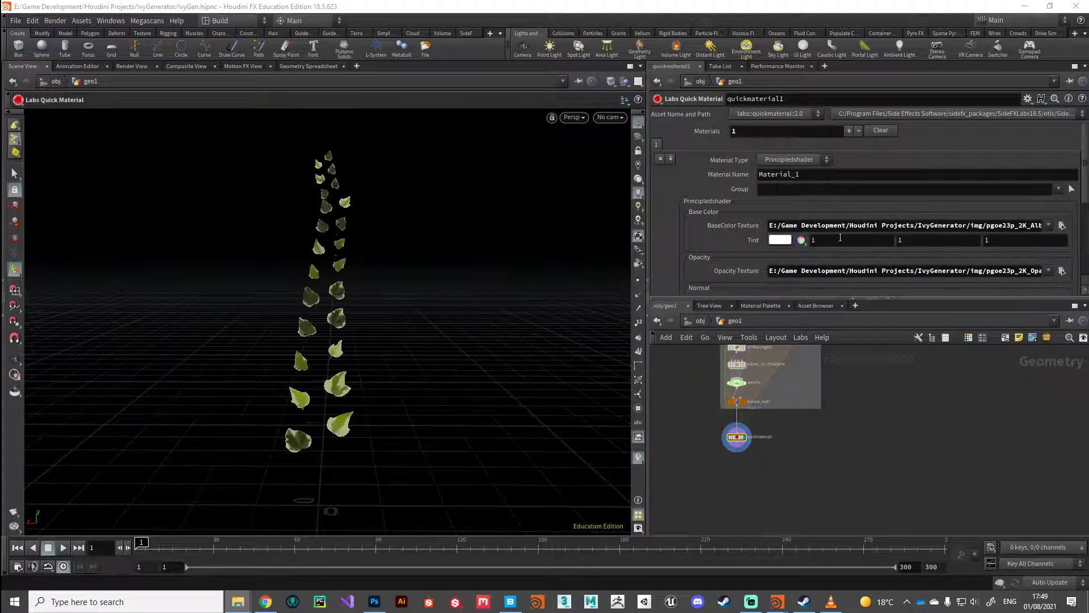
Step: Assign the pgoe23p_2K normal and roughness images to the quick material's normal and roughness textures
scroll(840, 237, "down", 2)
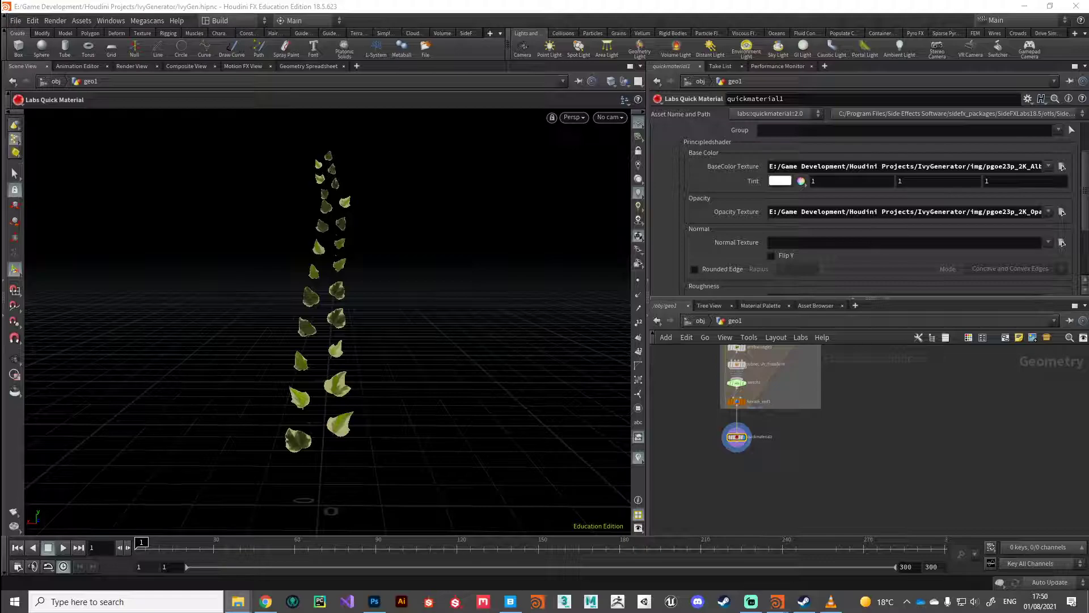
left_click_drag(732, 193, 810, 244)
scroll(810, 244, "down", 2)
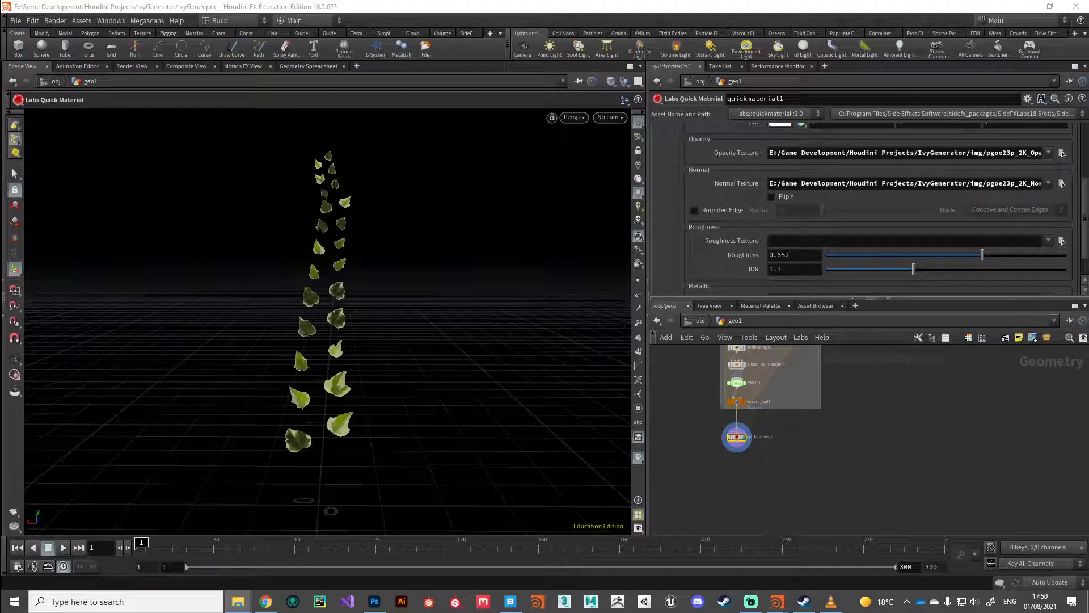
left_click_drag(827, 219, 806, 242)
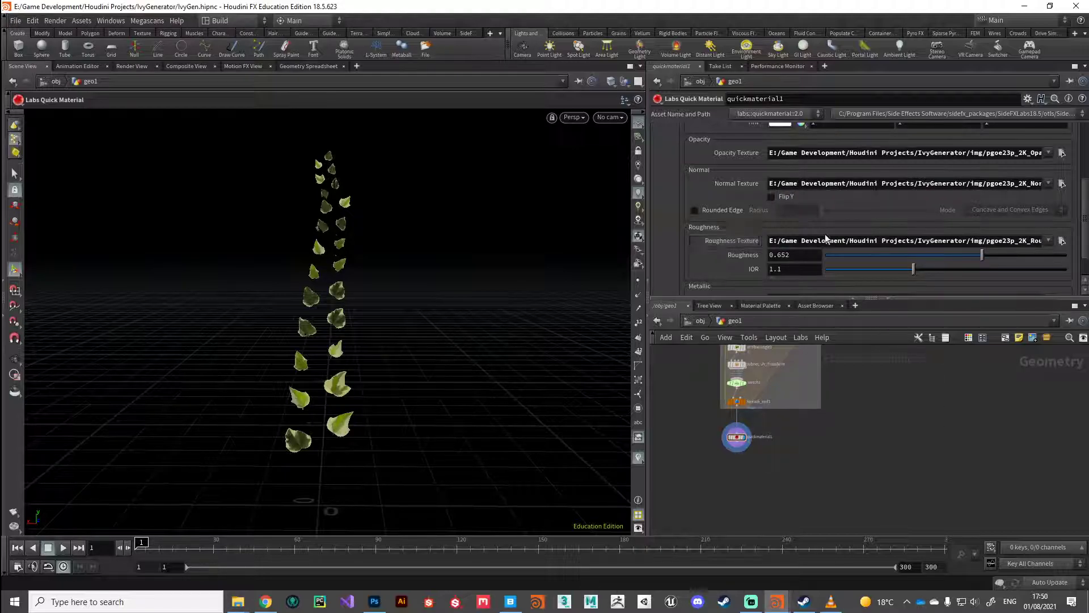
scroll(786, 245, "up", 2)
key("Escape")
left_click_drag(341, 323, 378, 355)
key("h")
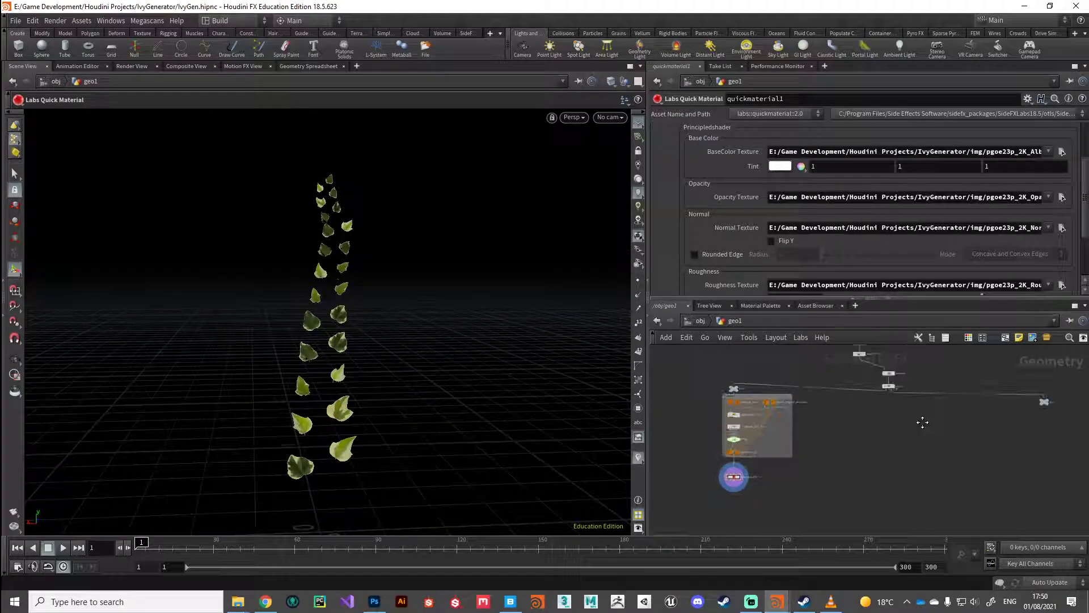
Step: Review the L-System's geometry settings and display the Stem null's output in the viewport
left_click(809, 386)
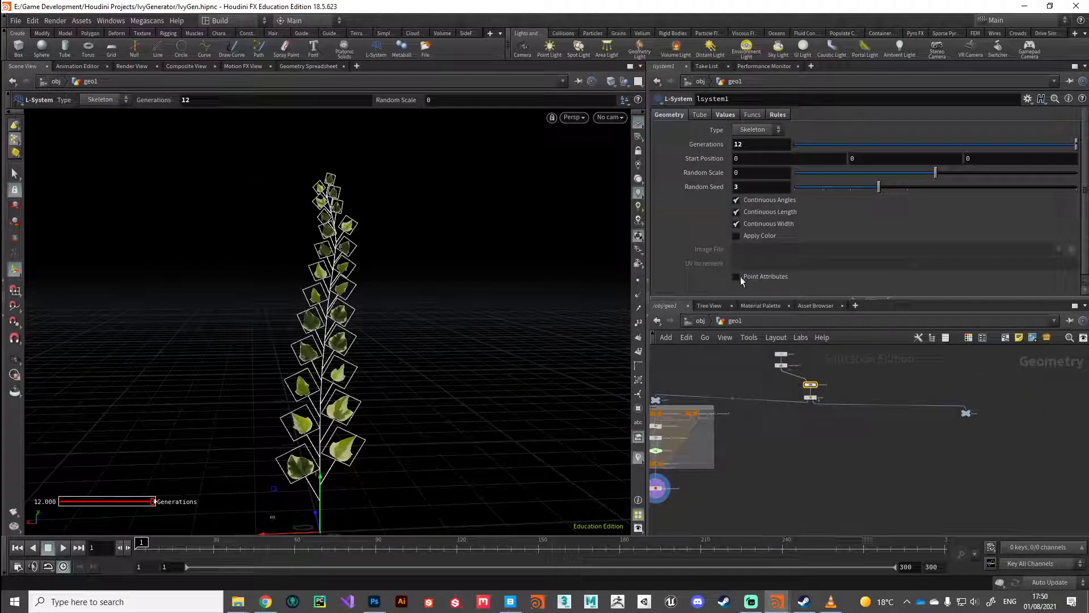
scroll(917, 438, "up", 2)
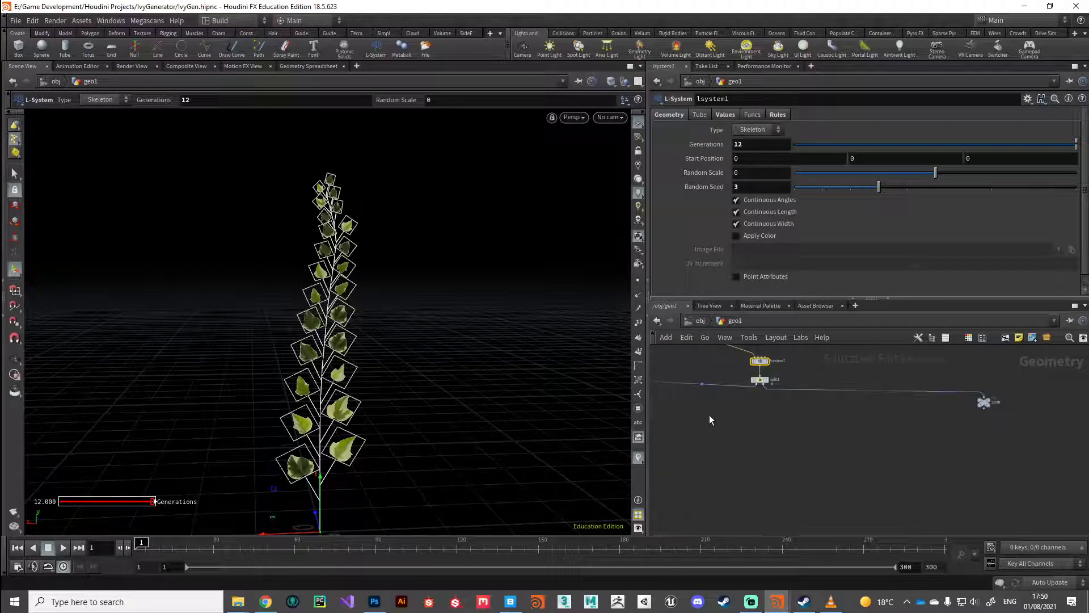
middle_click_drag(710, 420, 739, 458)
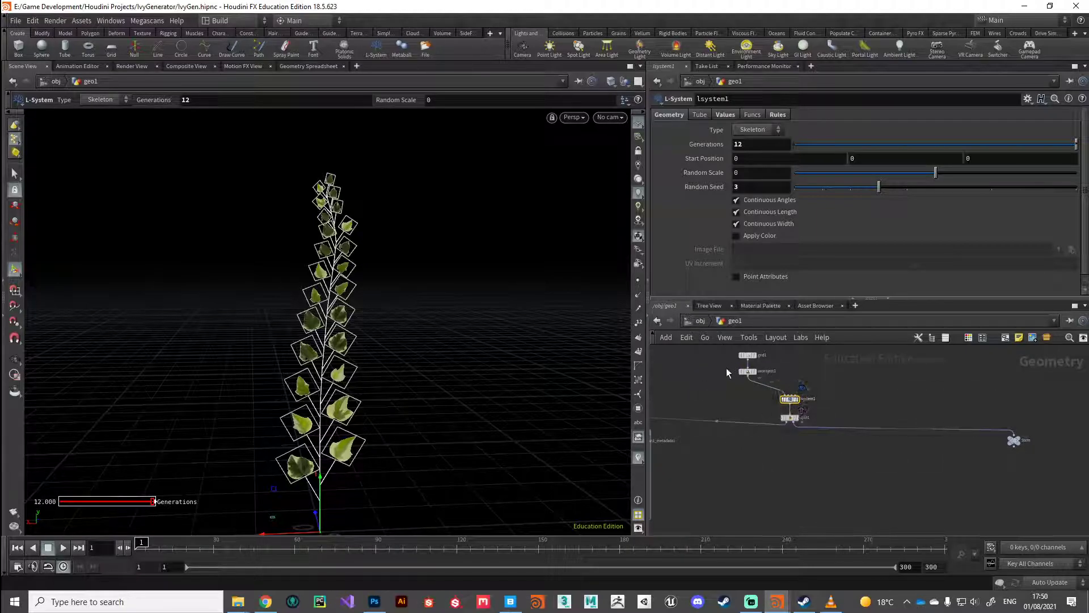
scroll(824, 437, "up", 2)
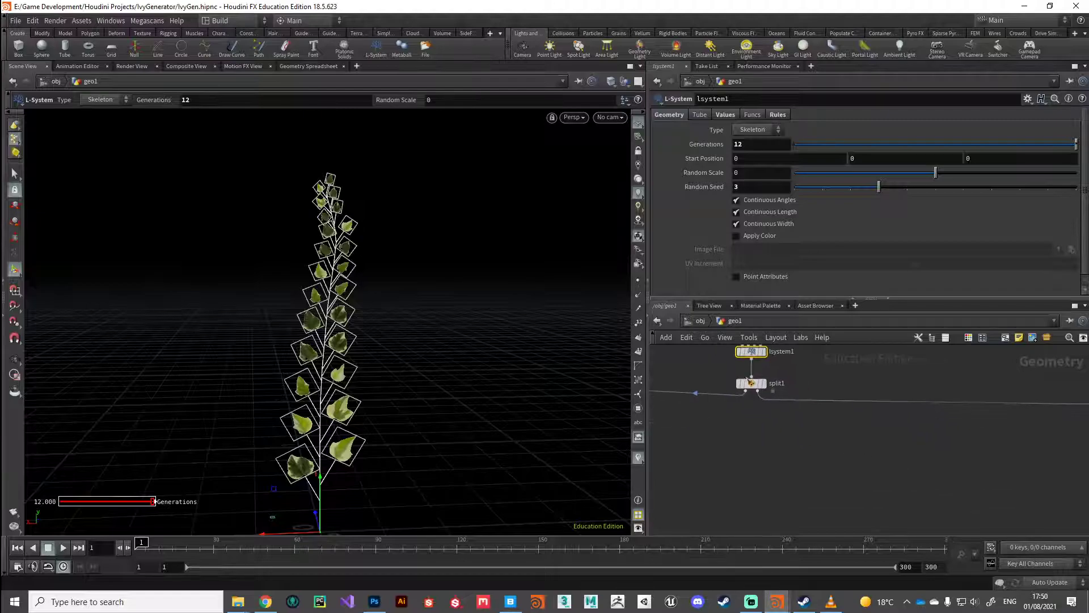
scroll(897, 449, "down", 2)
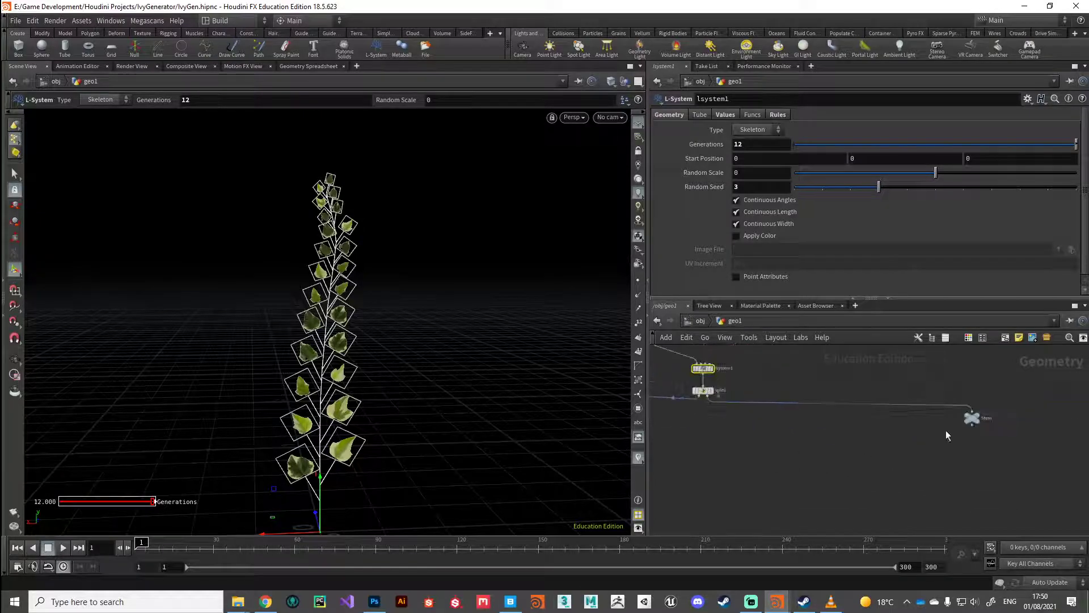
left_click(974, 418)
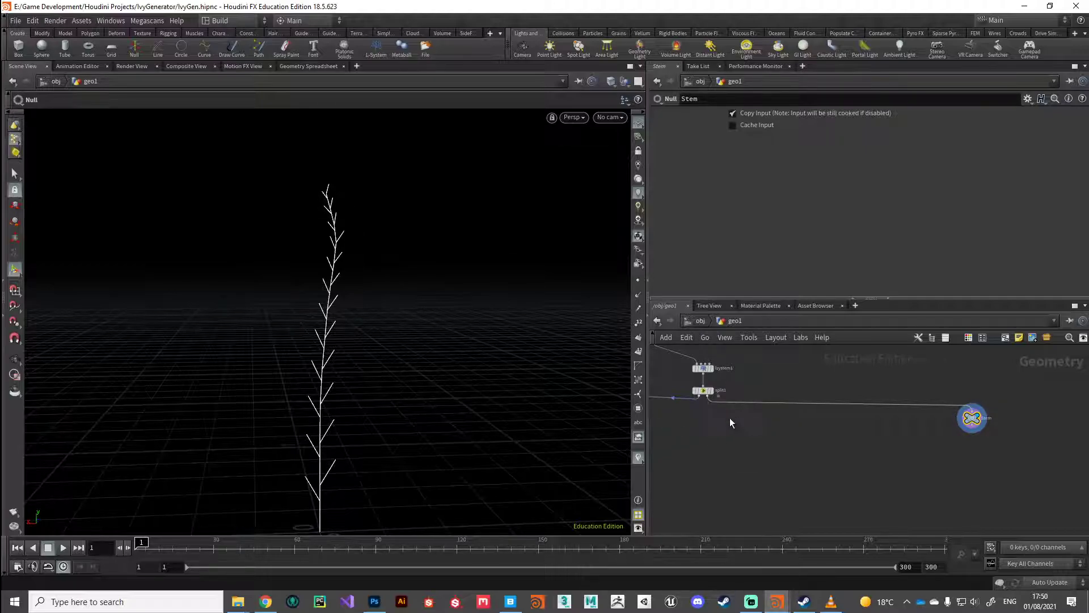
Step: Enable Point Attributes on the L-System node
middle_click_drag(698, 408, 724, 428)
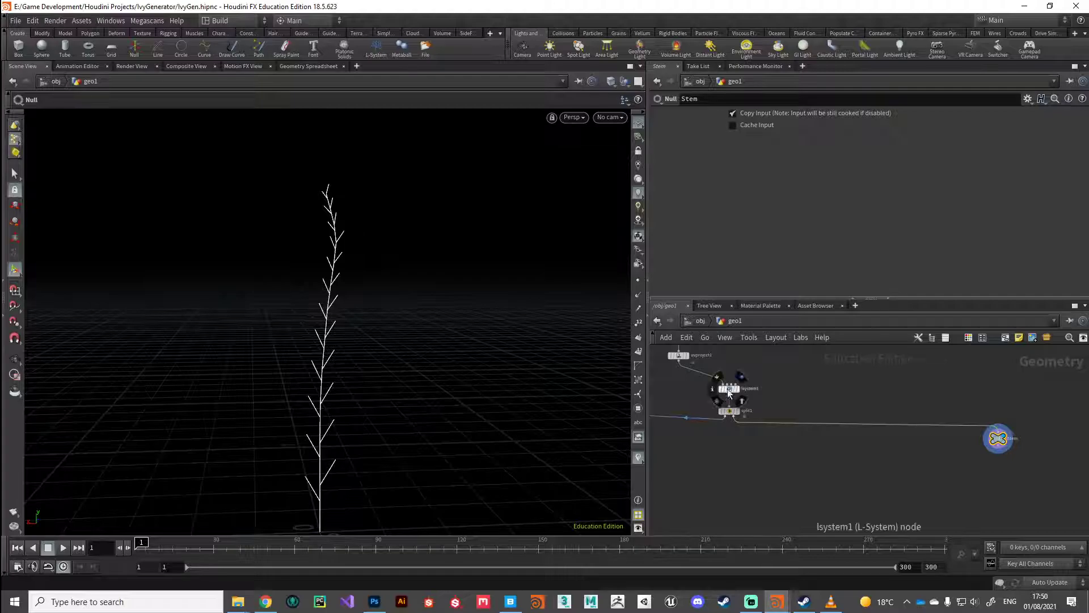
left_click(730, 388)
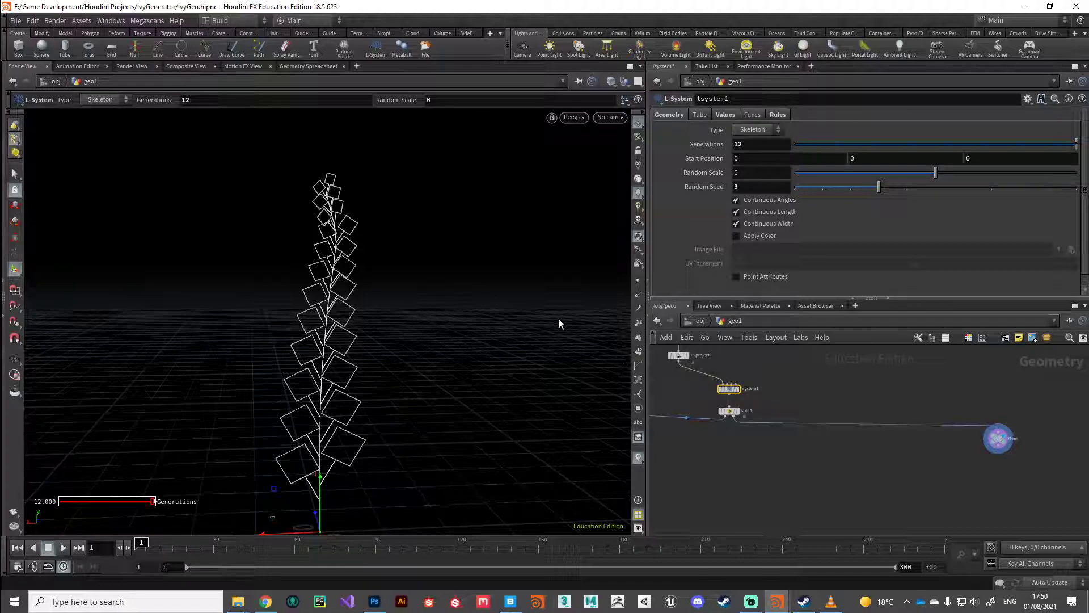
left_click(735, 278)
Step: Add a Sweep node below the Stem null, feed it from Stem, and display the Sweep in the viewport
middle_click_drag(978, 476, 942, 458)
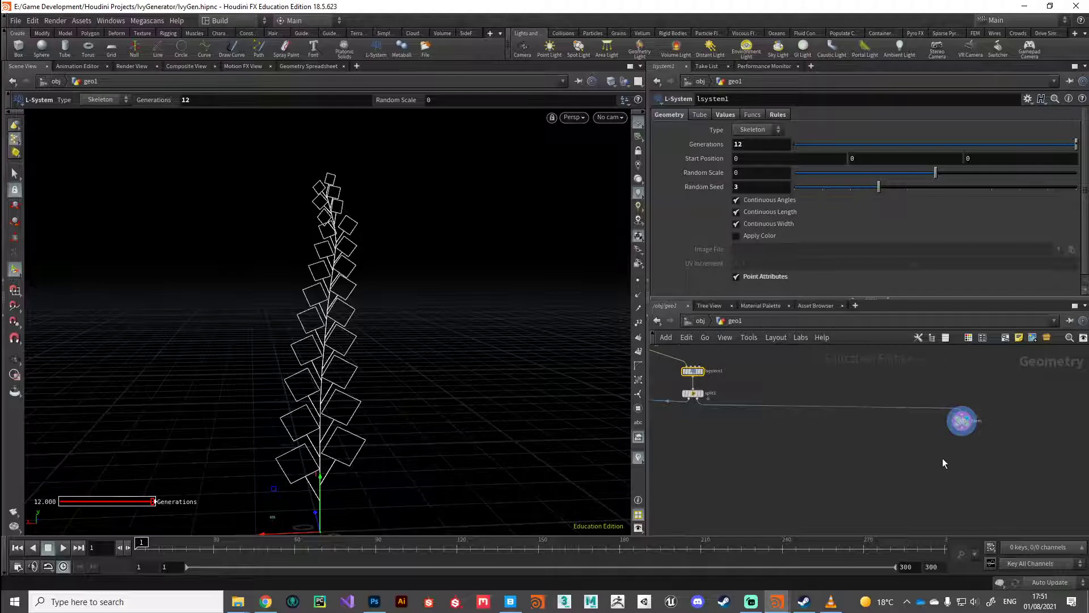
key("Tab")
type("sweep")
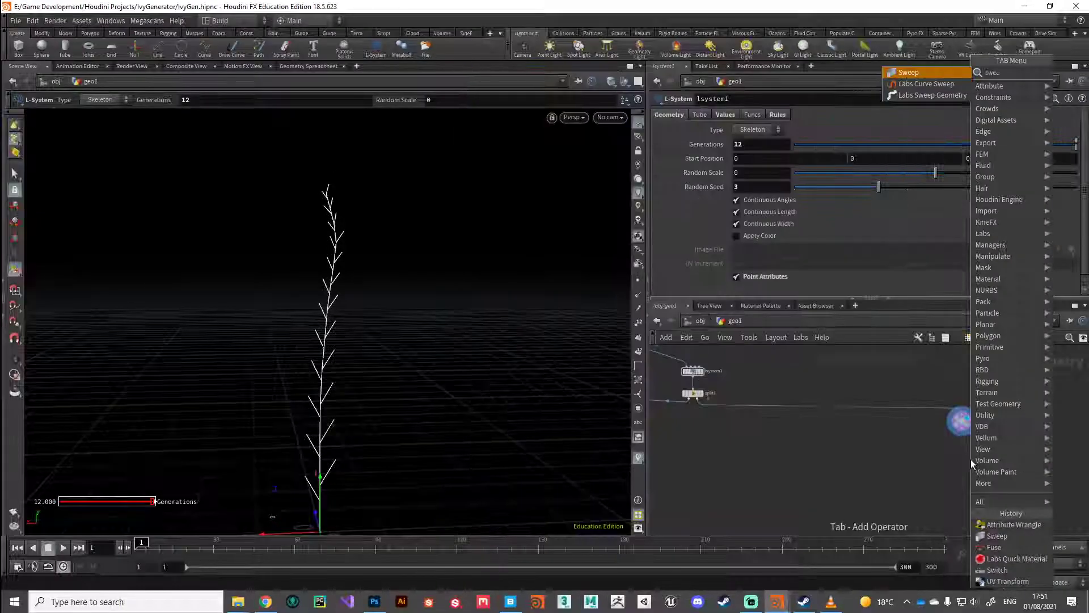
key("Return")
left_click(971, 458)
scroll(971, 461, "up", 3)
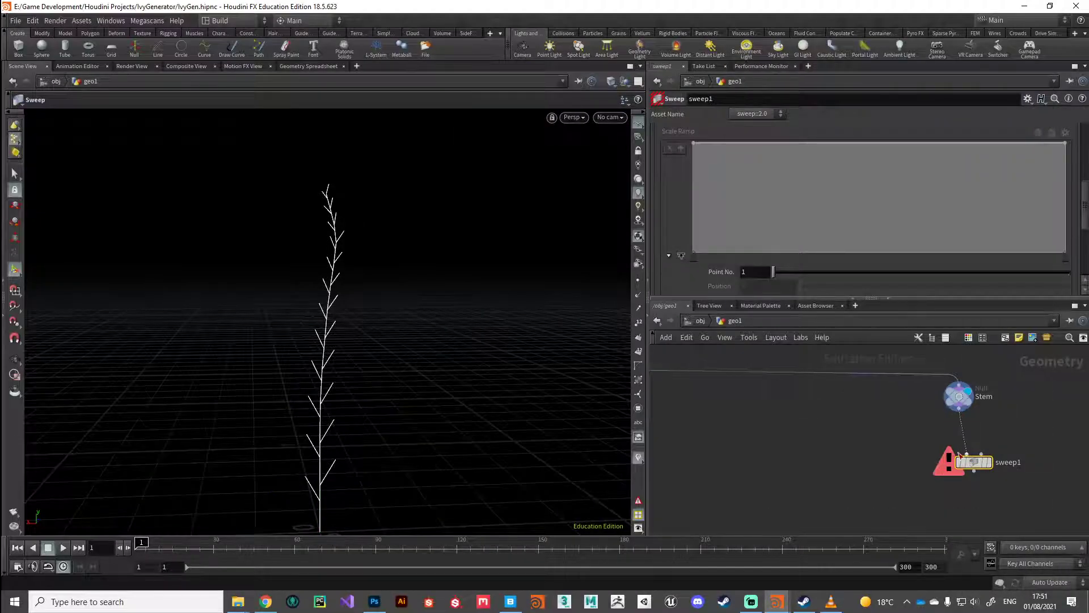
left_click(991, 463)
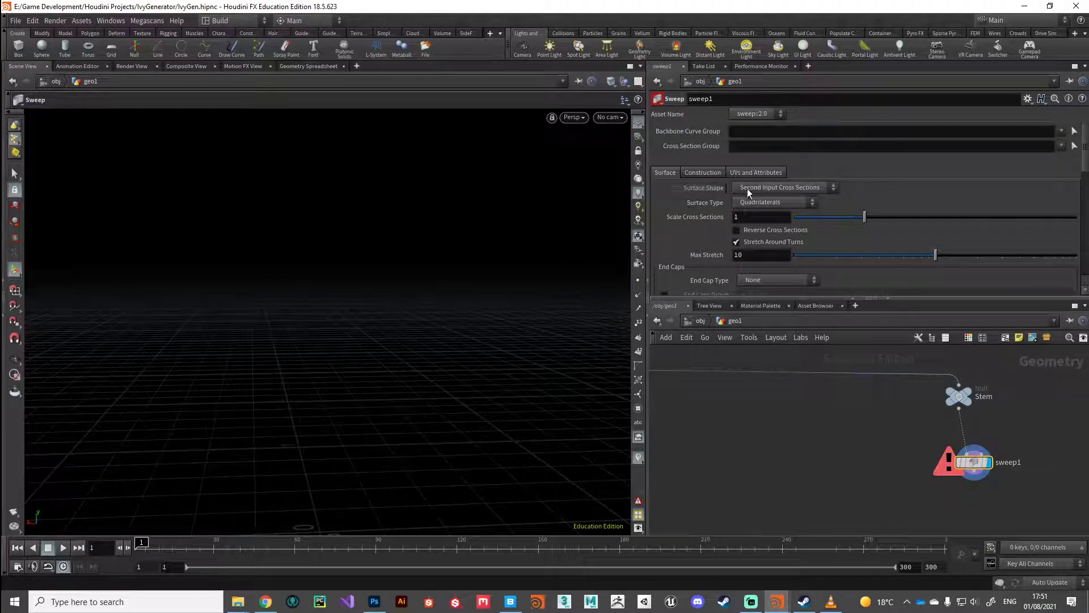
Step: Set the Sweep's surface shape to Round Tube and reduce its radius to 0.004
left_click(760, 188)
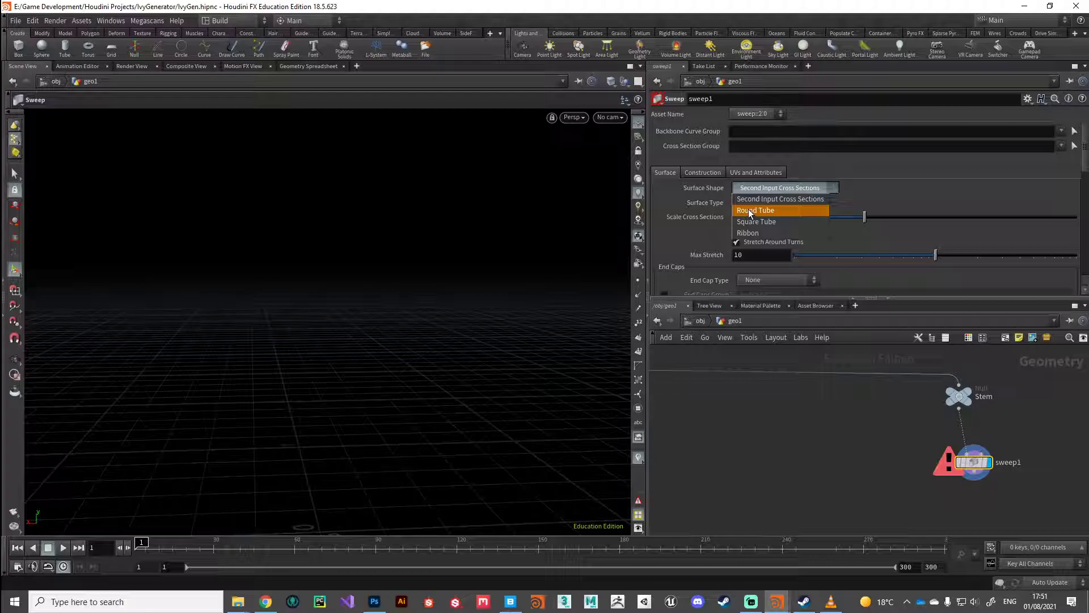
left_click(750, 211)
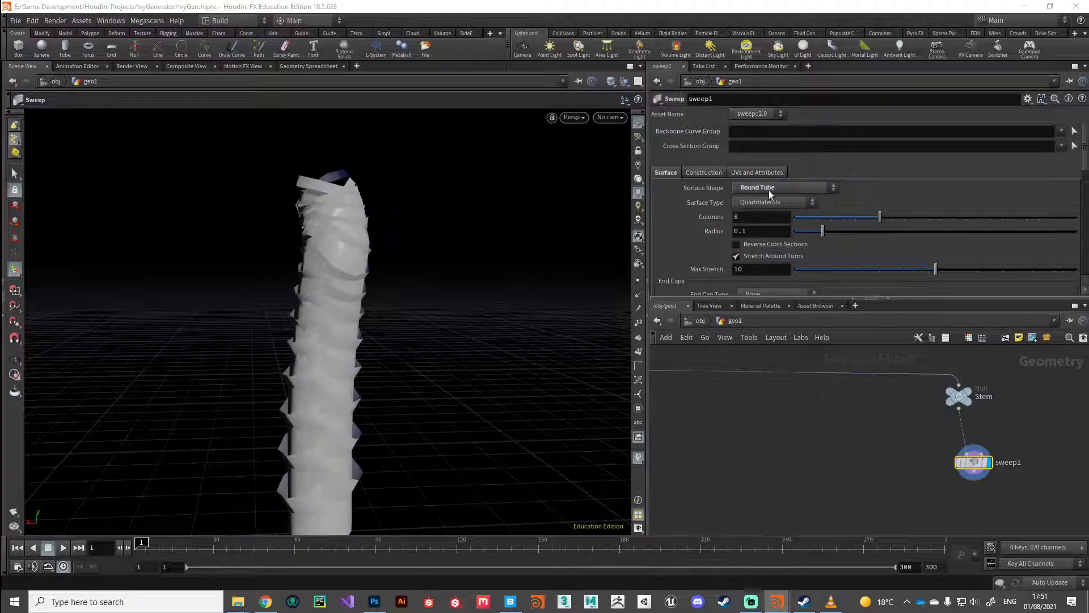
left_click_drag(822, 231, 795, 238)
key("Escape")
scroll(425, 375, "up", 8)
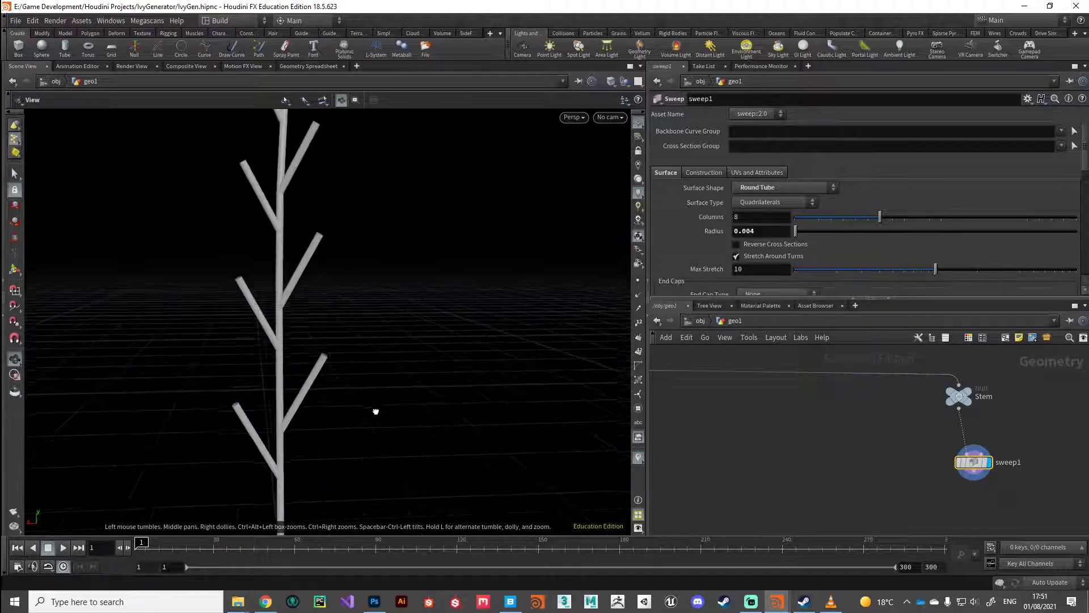
mouse_move(375, 411)
left_mouse_down()
mouse_move(207, 418)
mouse_move(377, 409)
left_mouse_up()
key("Return")
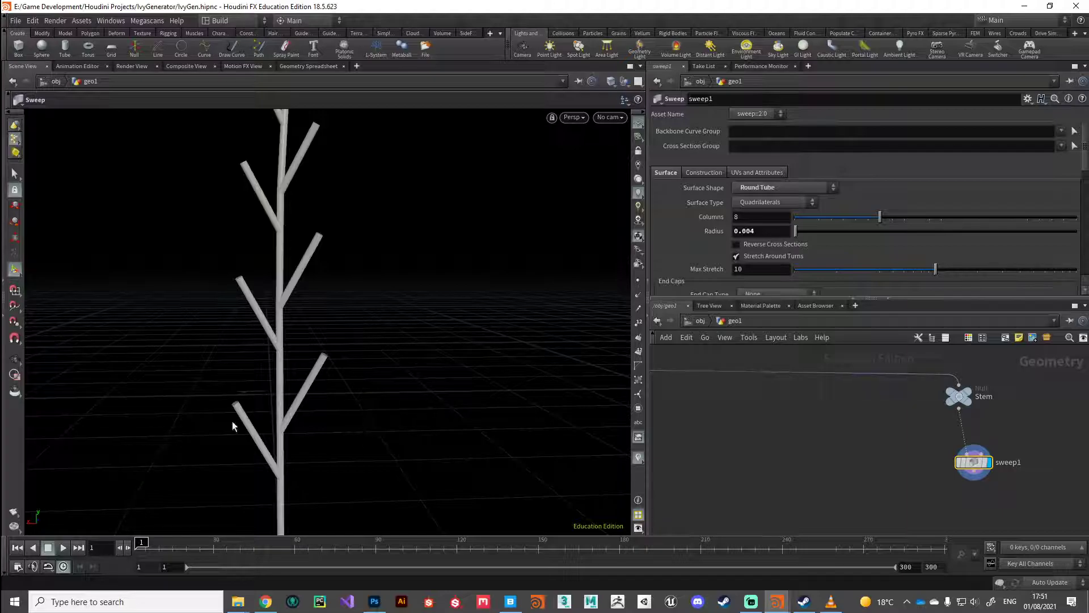
Step: Inspect the tube-shaped stem from several angles and check the Sweep node's polygon count
left_click_drag(298, 389, 258, 394, "alt")
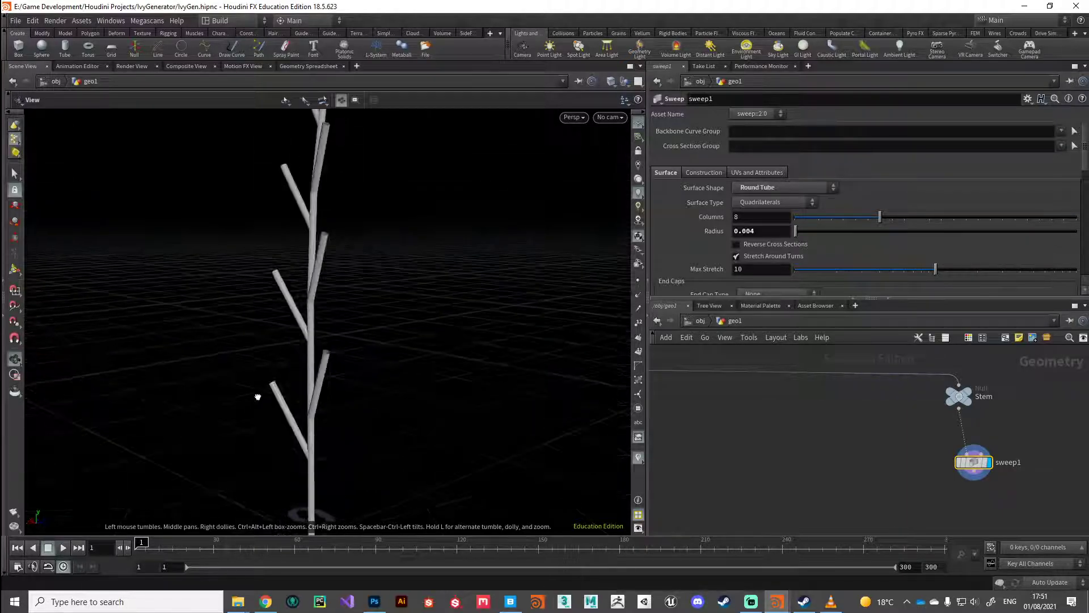
left_click_drag(342, 297, 376, 336)
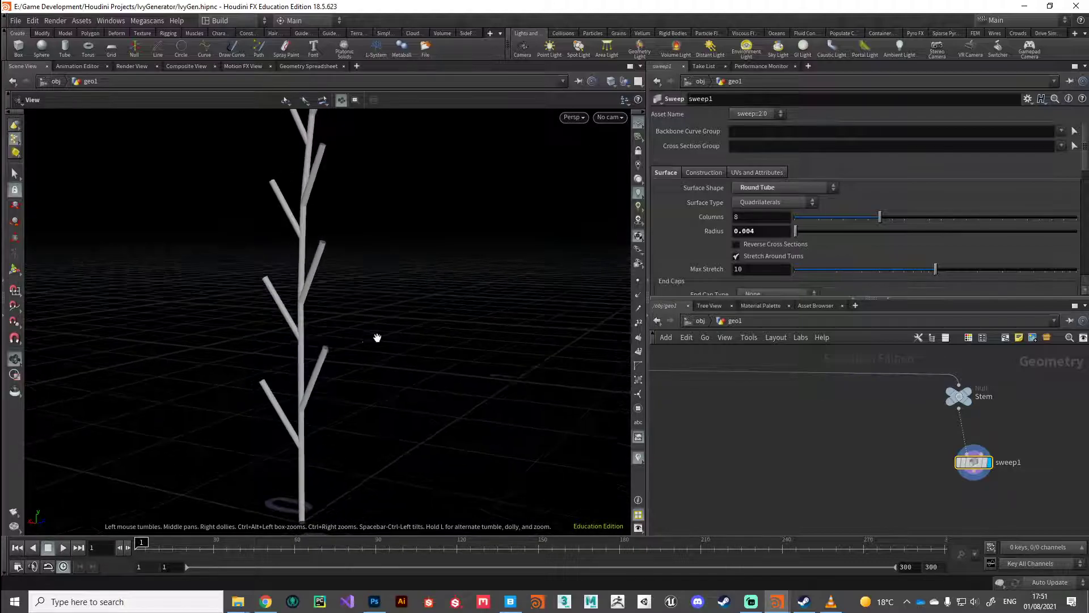
left_click_drag(276, 356, 340, 358)
key("Escape")
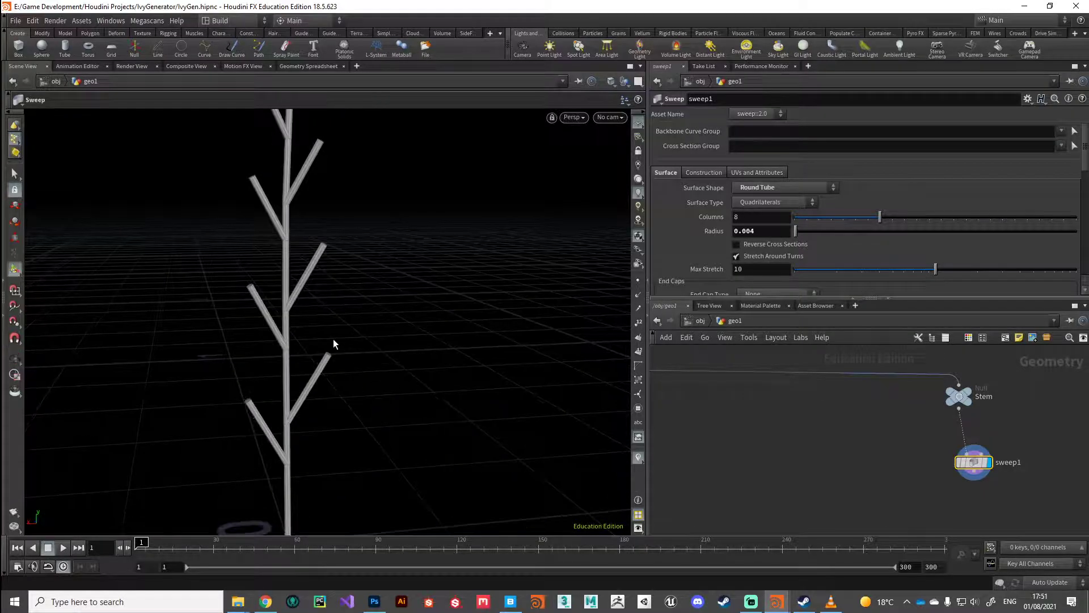
middle_click_drag(972, 463, 762, 414)
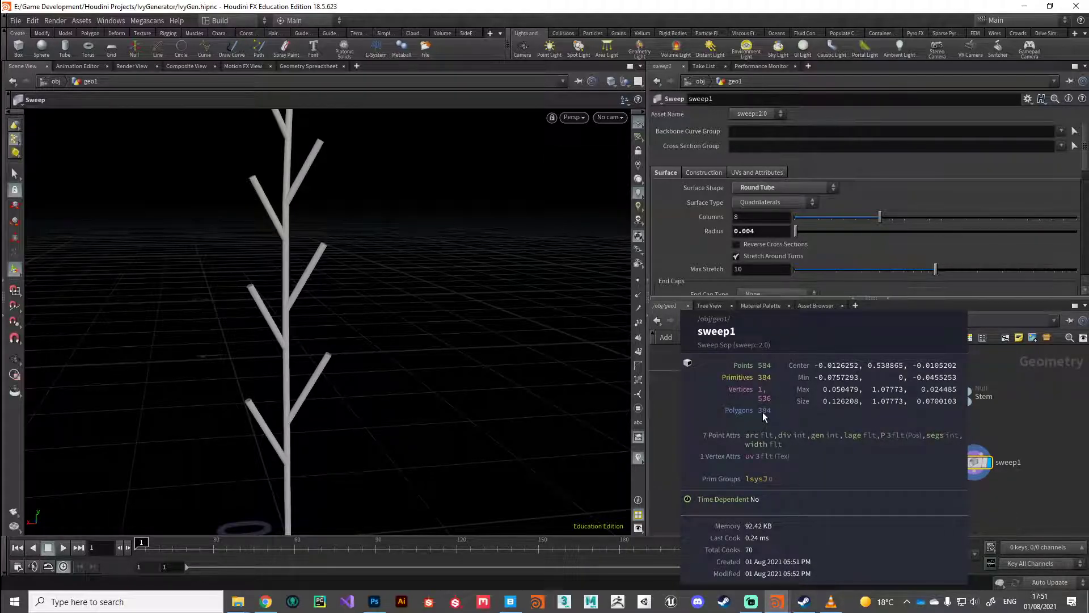
middle_click_drag(762, 412, 763, 410)
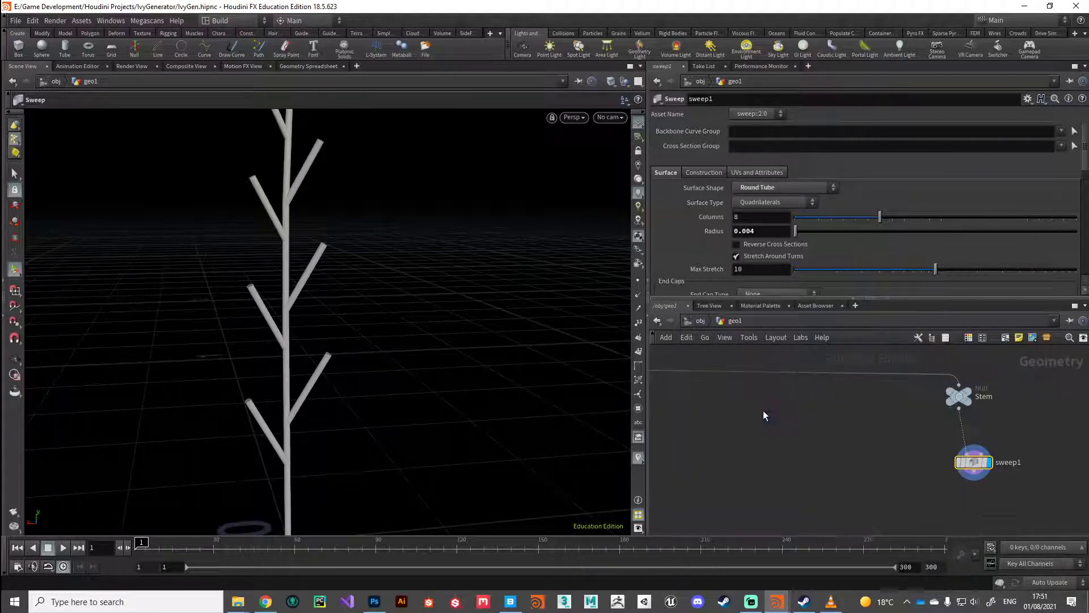
Step: Set the Sweep's surface shape to Ribbon with 1 column and a width of 0.014
left_click(756, 188)
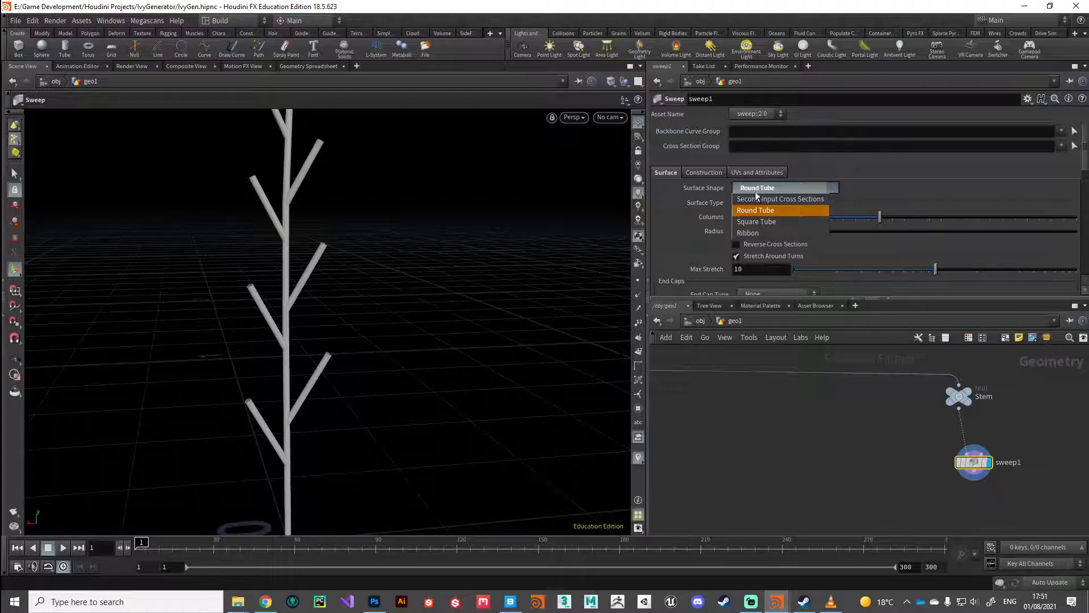
left_click(753, 229)
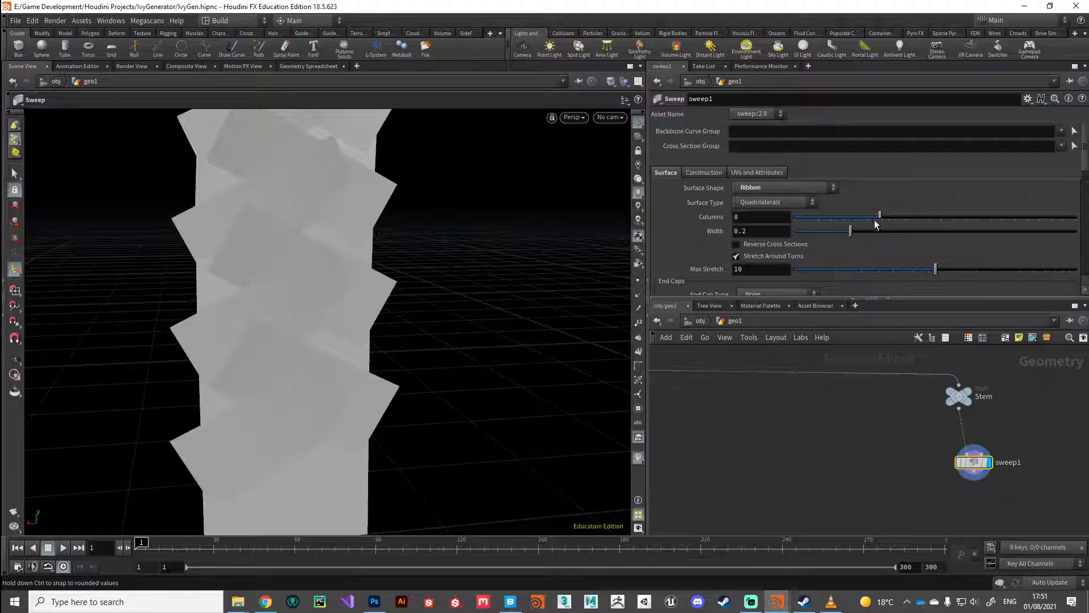
left_click_drag(873, 220, 798, 237)
key("Escape")
scroll(333, 393, "down", 10)
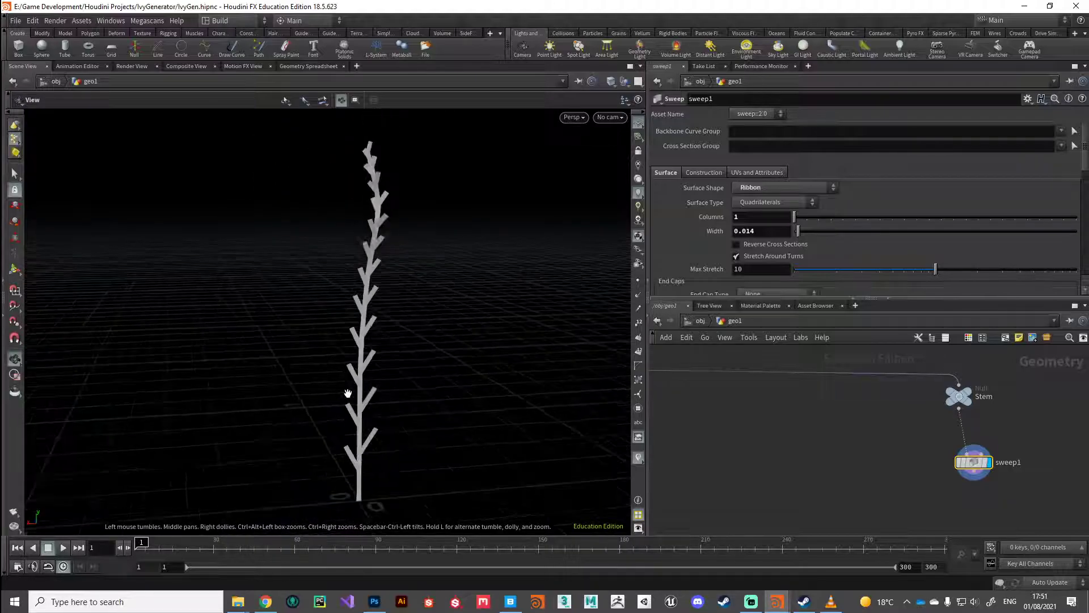
left_click_drag(376, 390, 567, 445)
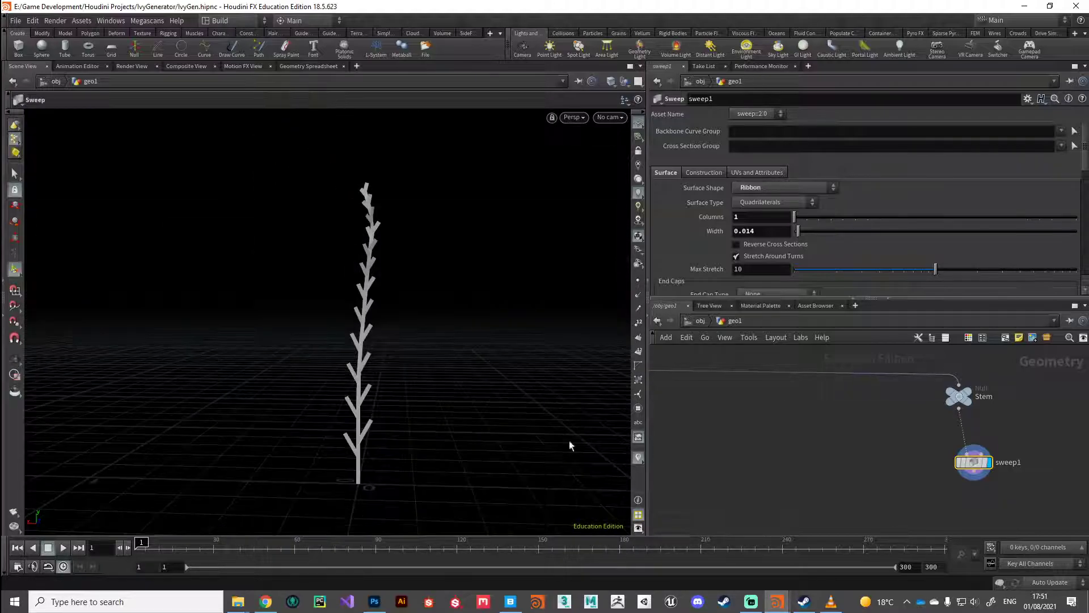
Step: Check the ribbon Sweep's polygon count and examine the flat stem along its length up to the tip
middle_click(977, 466)
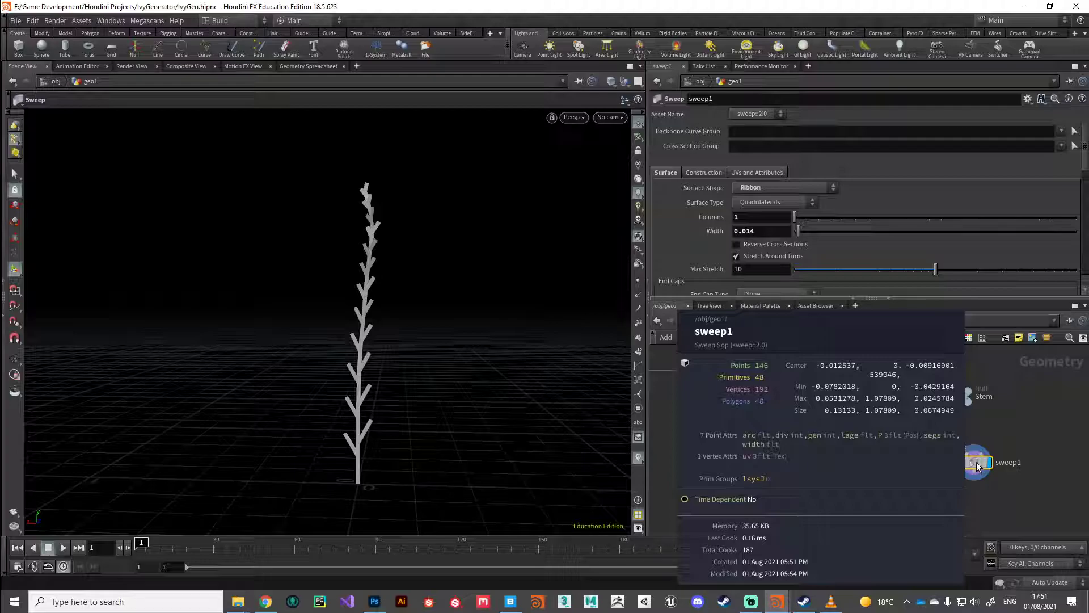
middle_click_drag(977, 467, 975, 467)
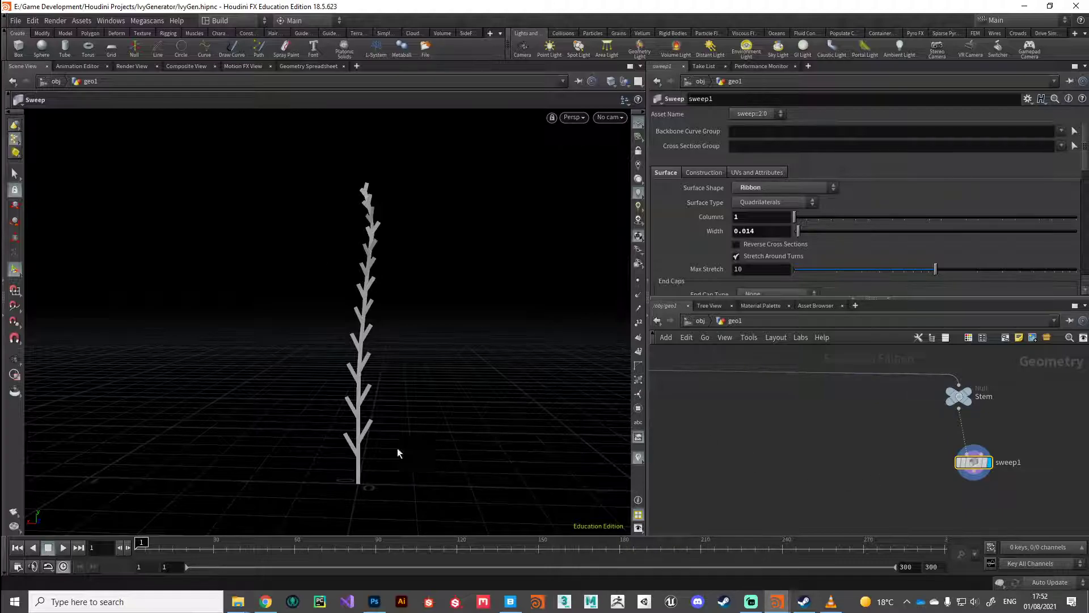
key("Escape")
scroll(381, 433, "up", 5)
left_click_drag(350, 425, 260, 413)
key("Return")
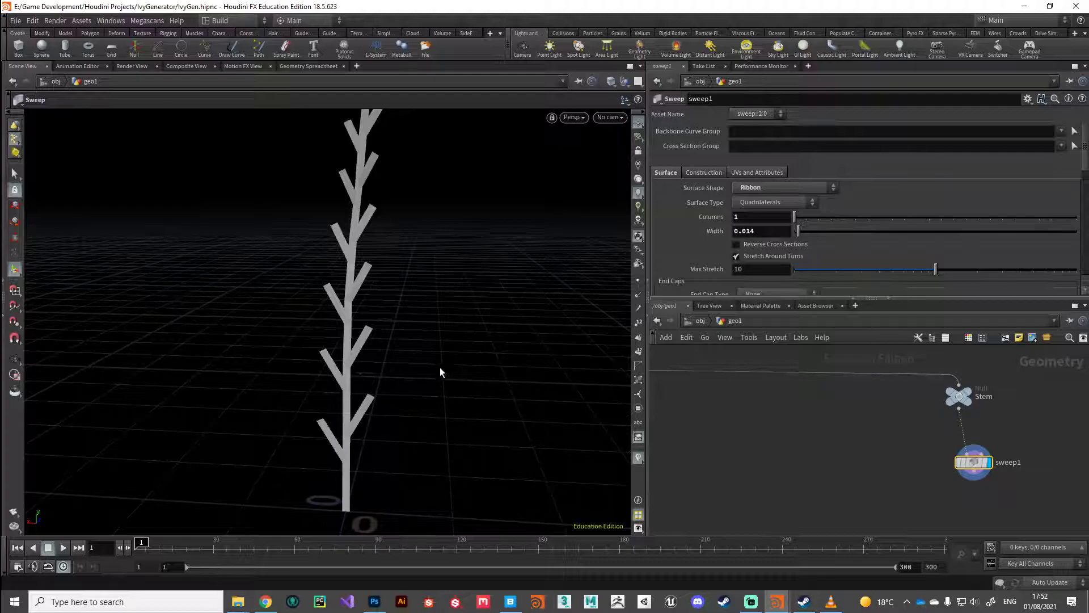
key("Escape")
left_click_drag(435, 382, 441, 406)
key("Return")
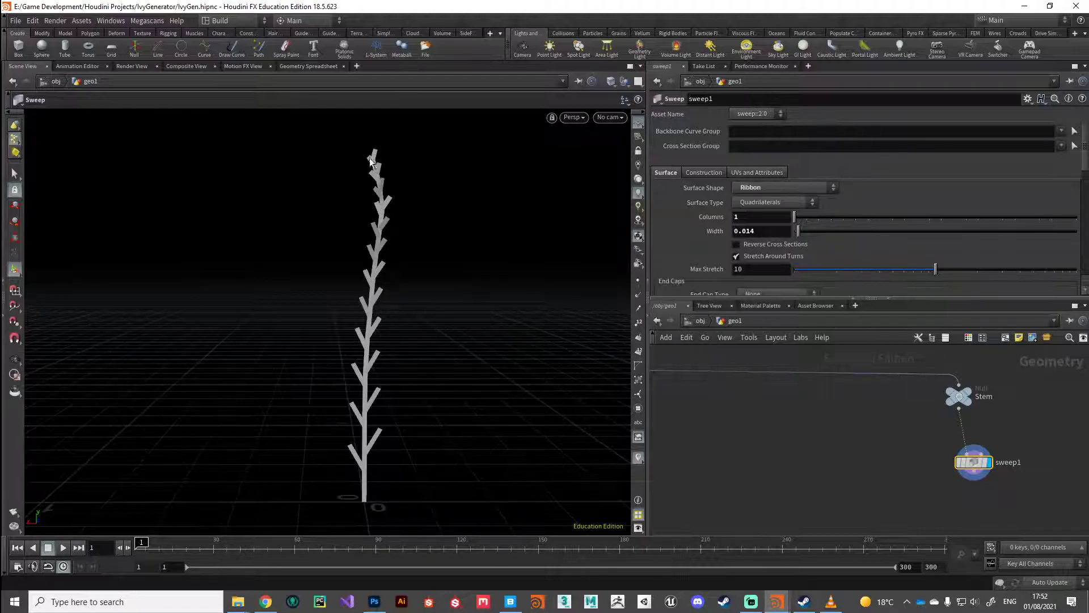
Step: Review the Sweep's construction settings down to the Transform Using Curve Point Attributes option
left_click(960, 399)
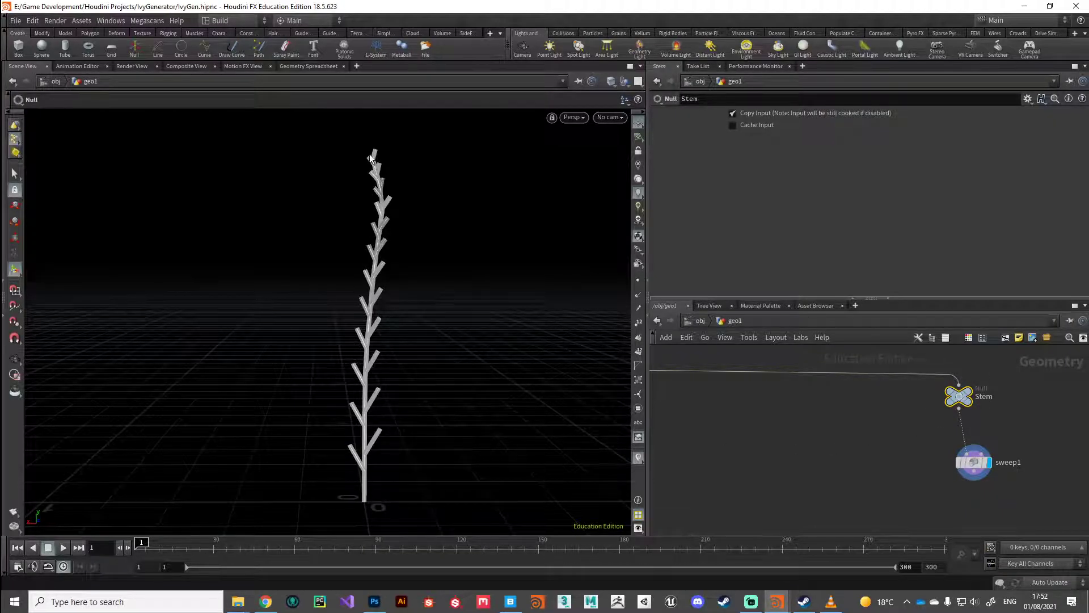
left_click(972, 464)
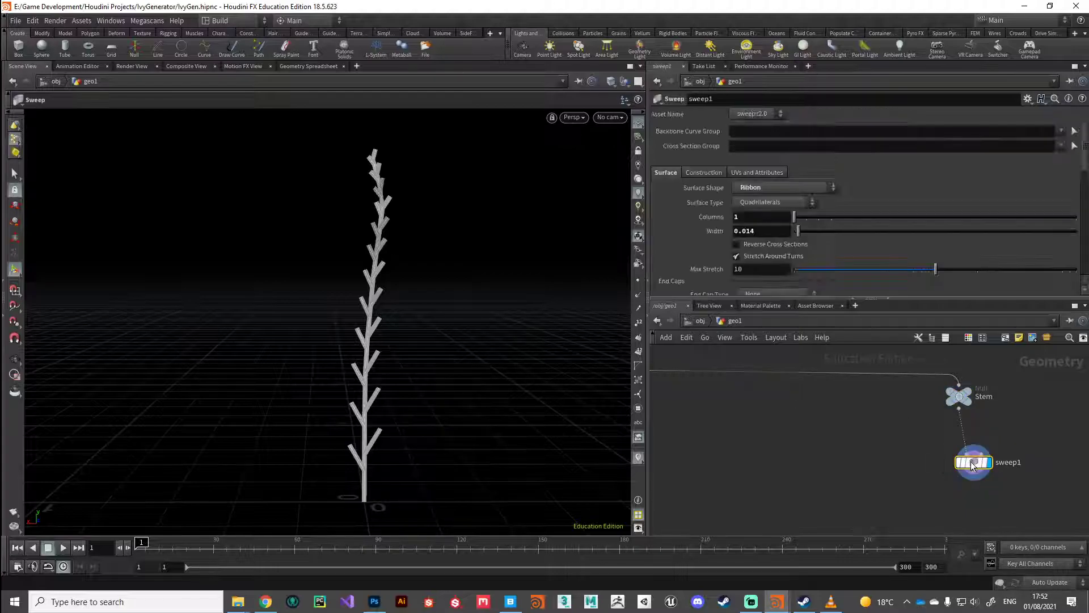
left_click_drag(971, 464, 965, 452)
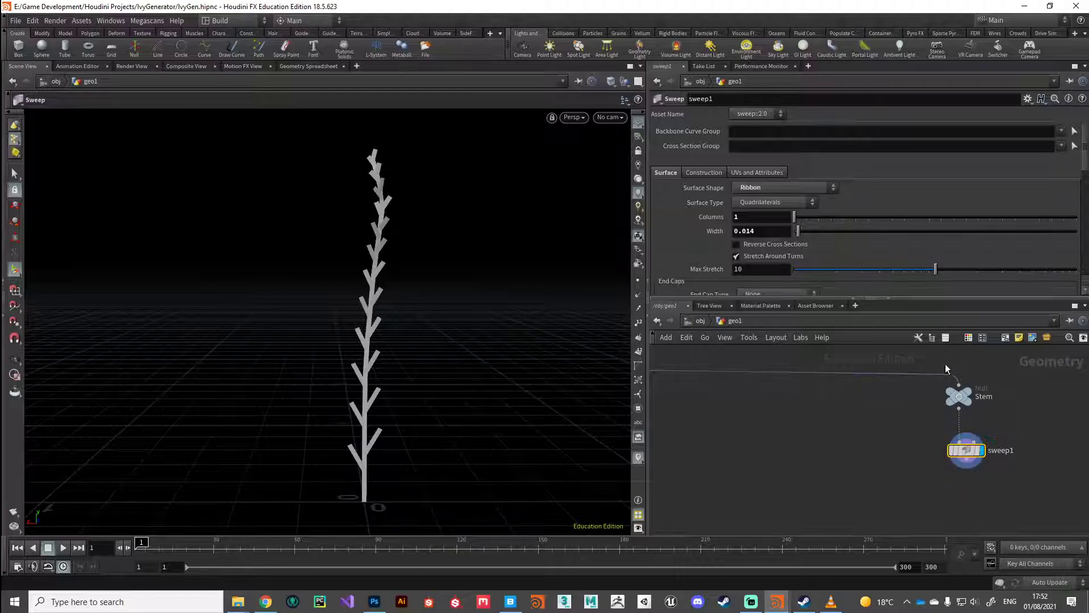
scroll(689, 179, "down", 1)
left_click(696, 150)
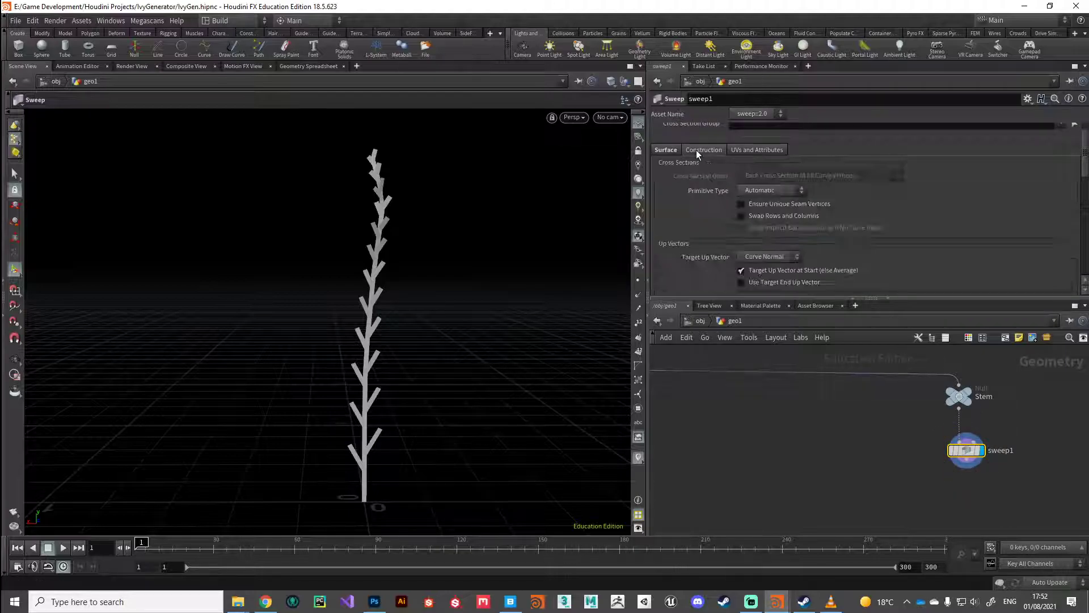
scroll(702, 225, "down", 4)
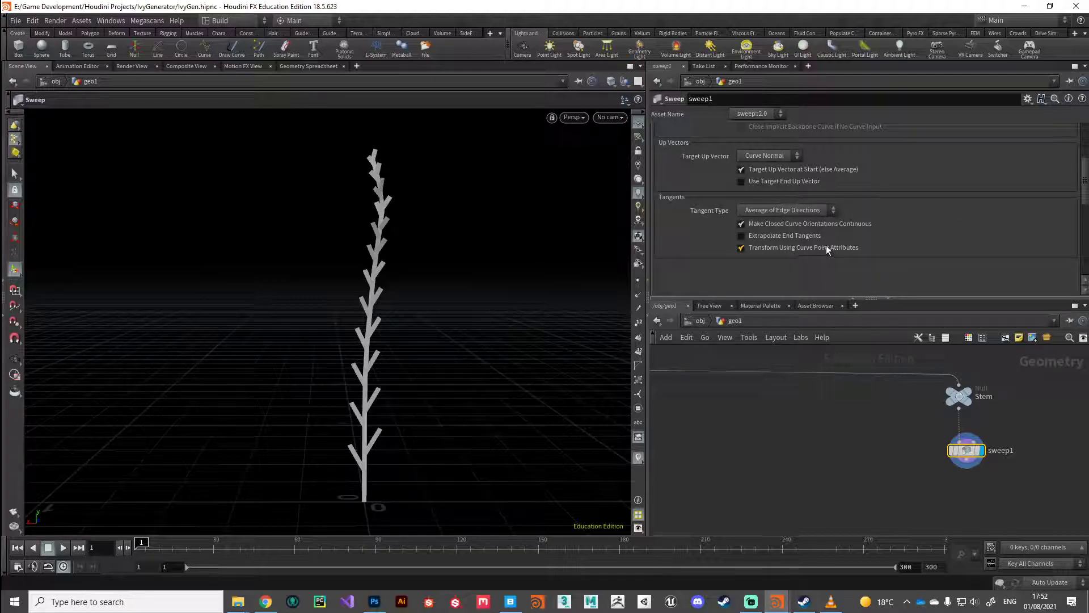
mouse_move(826, 247)
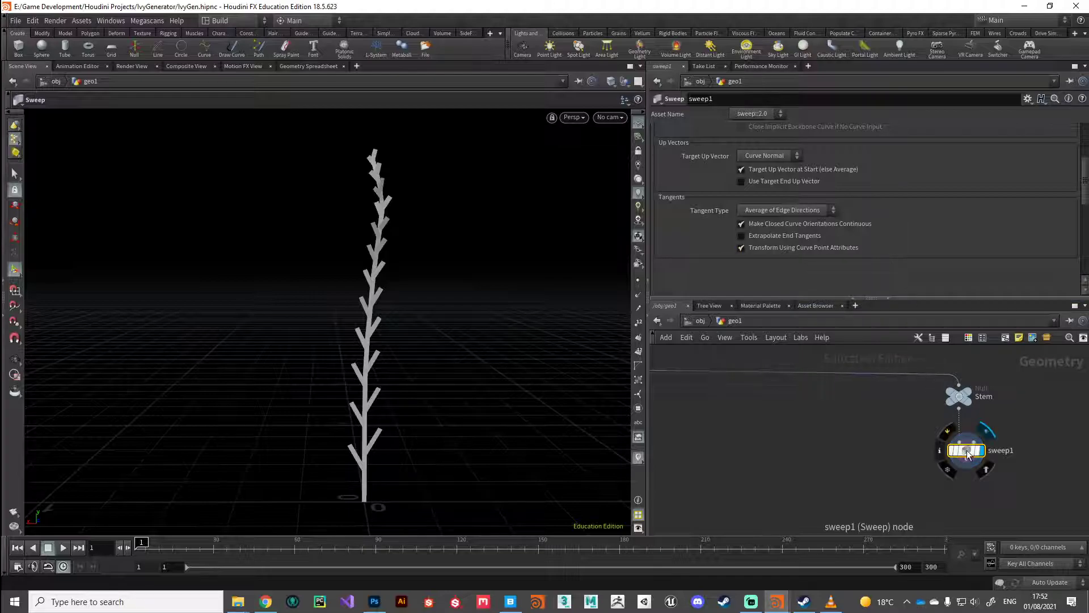
Step: Make room below the Stem null and insert an Attribute Wrangle between Stem and the Sweep
left_click_drag(967, 453, 967, 474)
left_click(923, 438)
key("Tab")
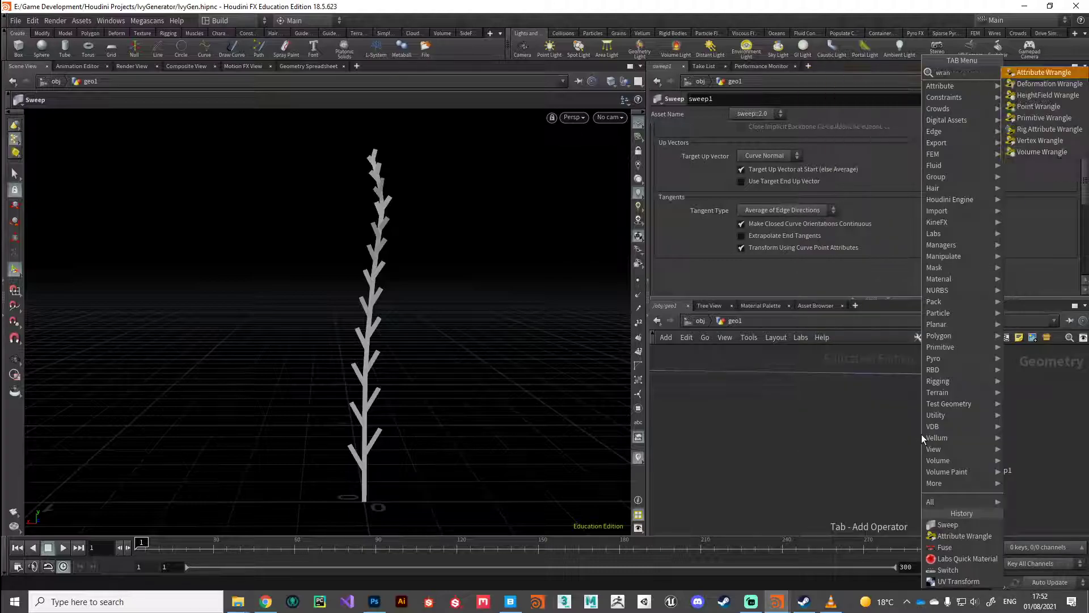
left_click(923, 438)
left_click(959, 438)
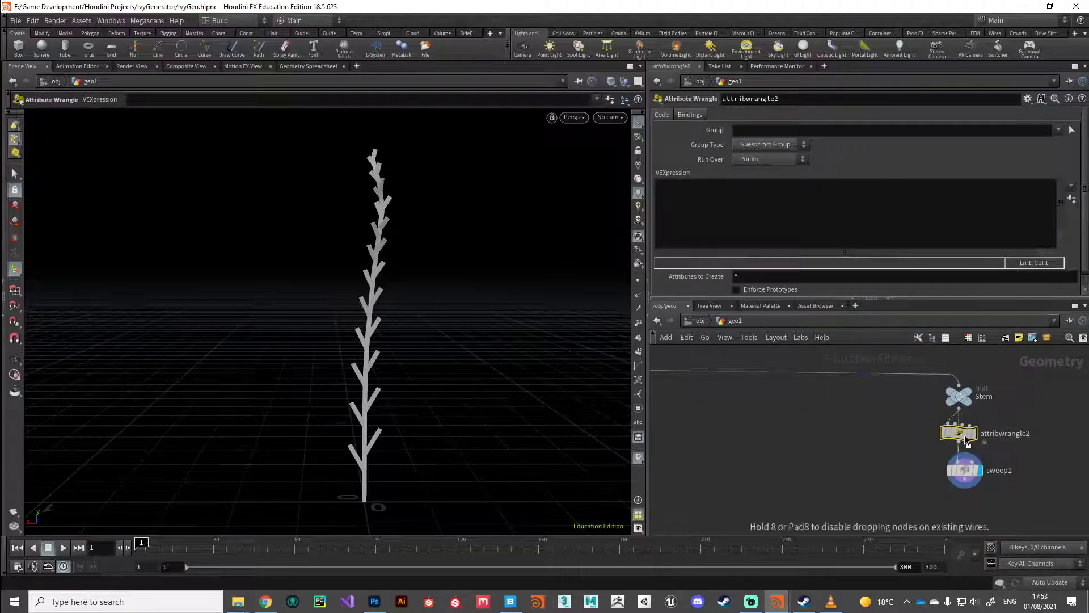
left_click(704, 220)
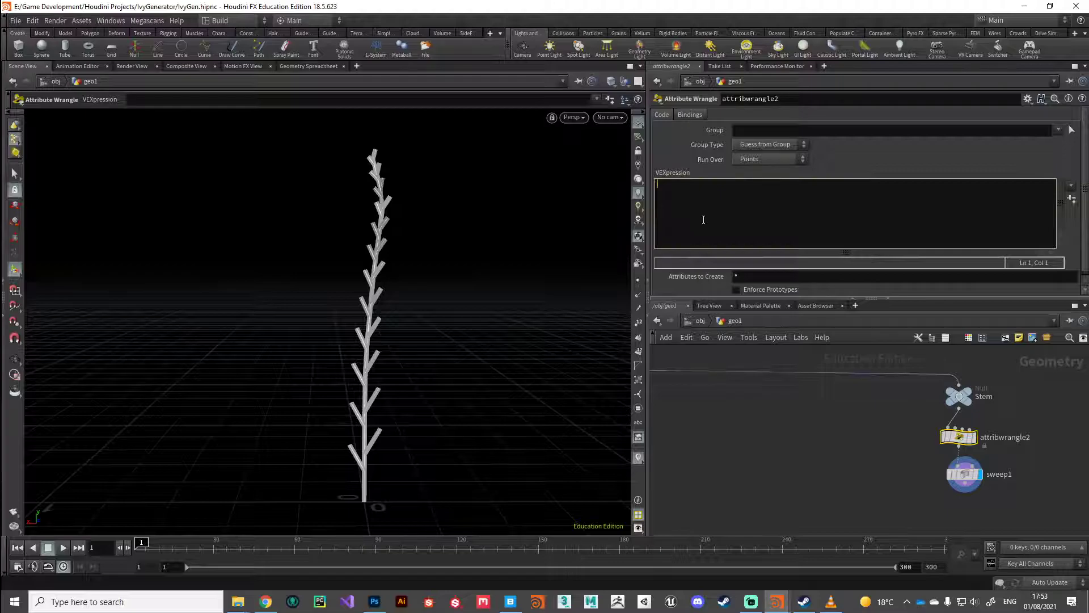
type("@pscale")
type(" = @woi")
key("BackSpace")
type("idth")
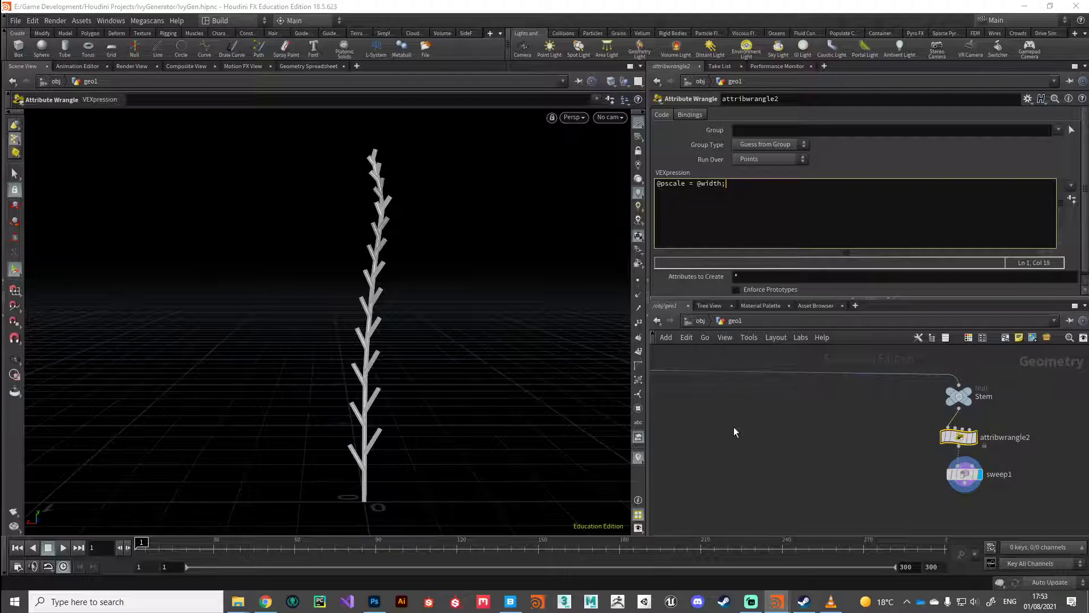
type(";")
key("ctrl+Return")
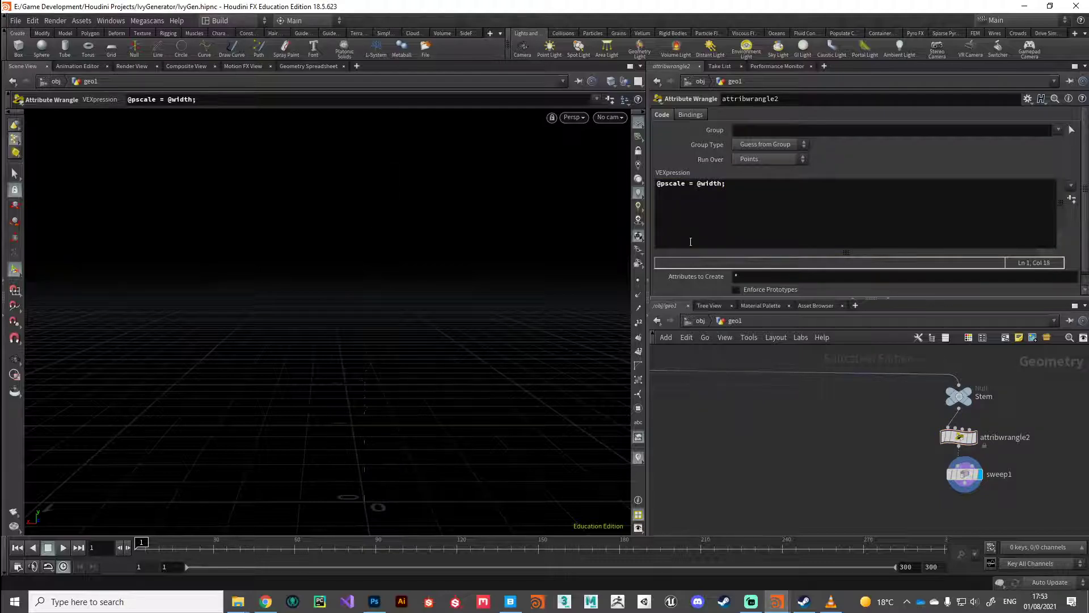
left_click(722, 182)
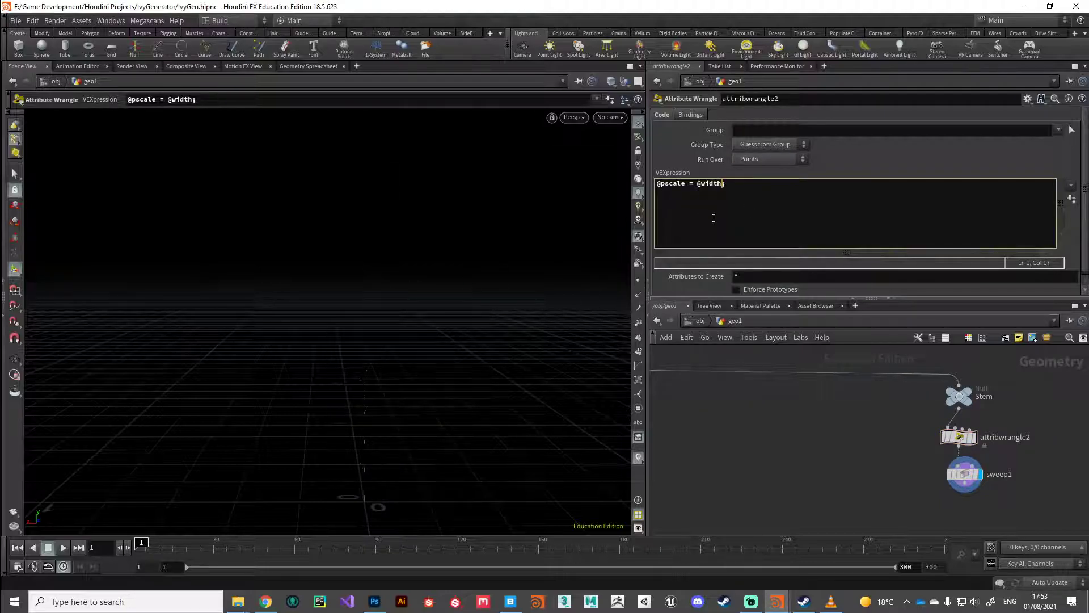
type("* ch(\"")
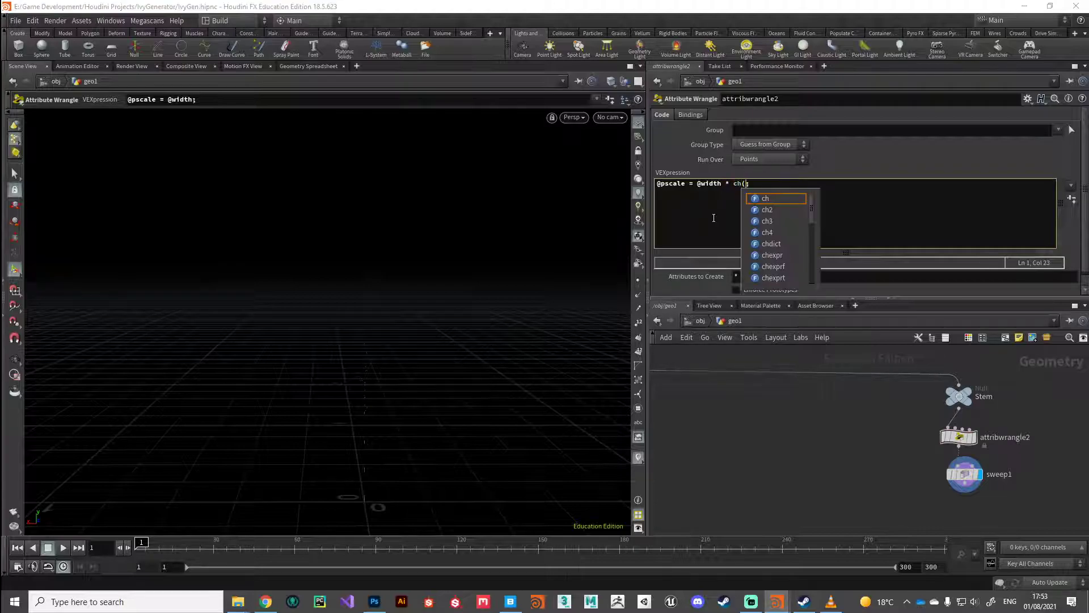
type("multi\"")
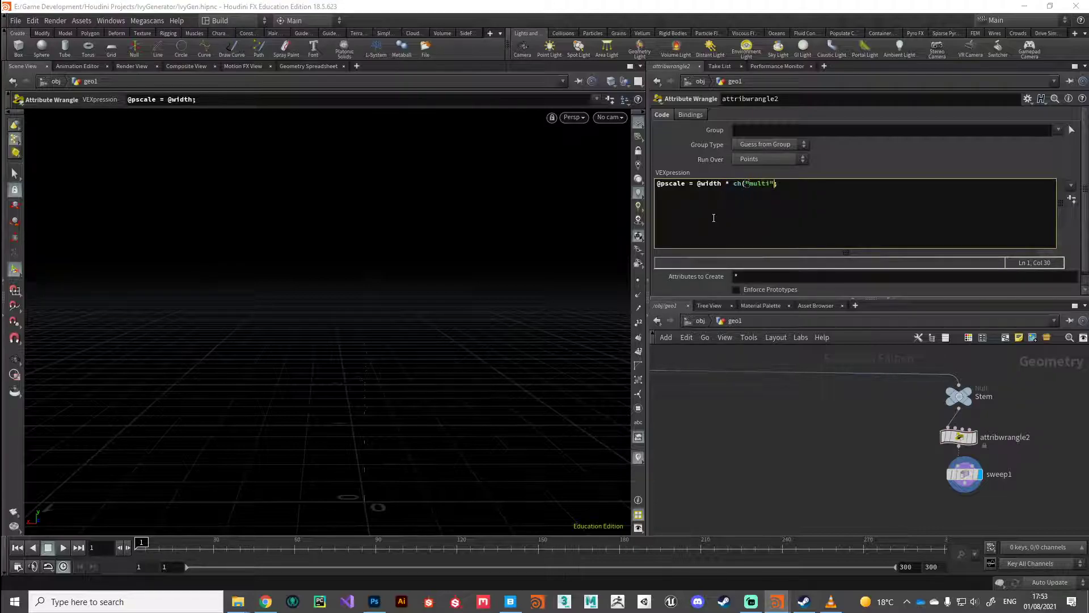
type(")")
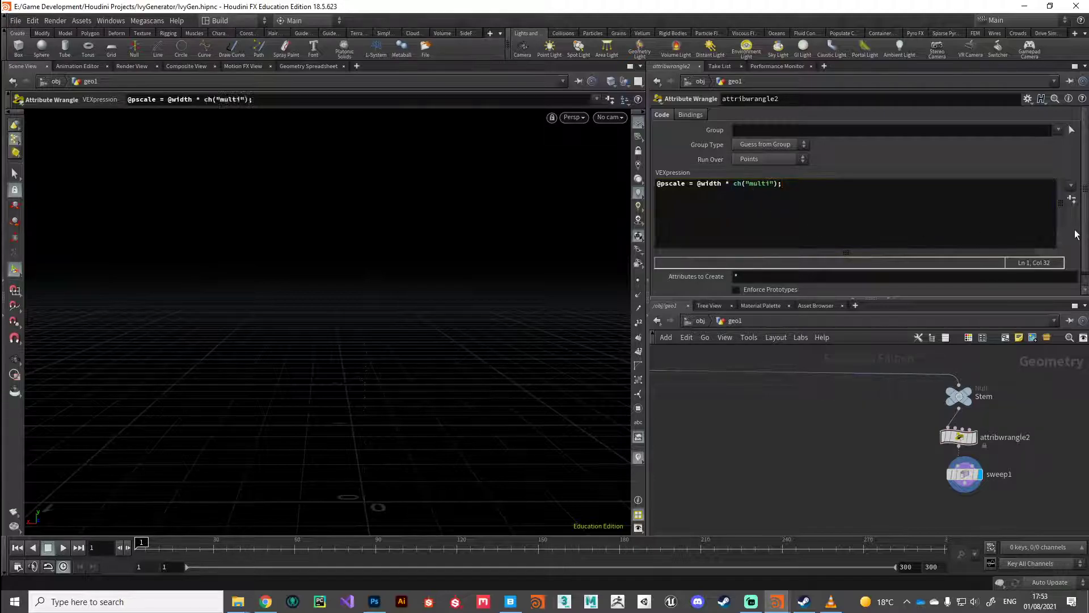
left_click(1073, 199)
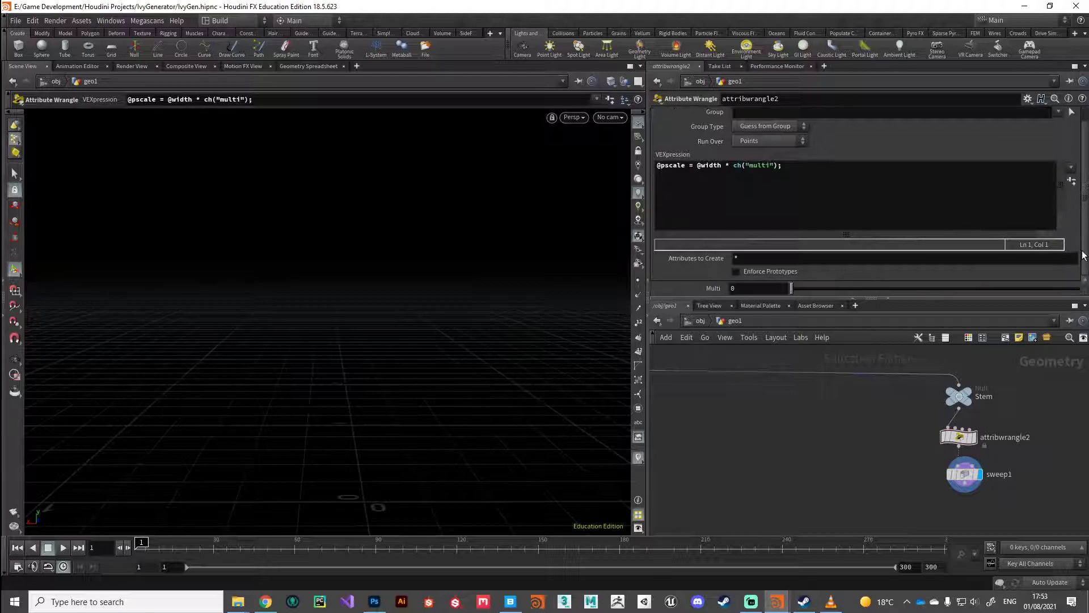
Step: Set the wrangle's Multi parameter to 1 and align the Sweep node directly below the wrangle
left_click(736, 288)
type("1")
key("Return")
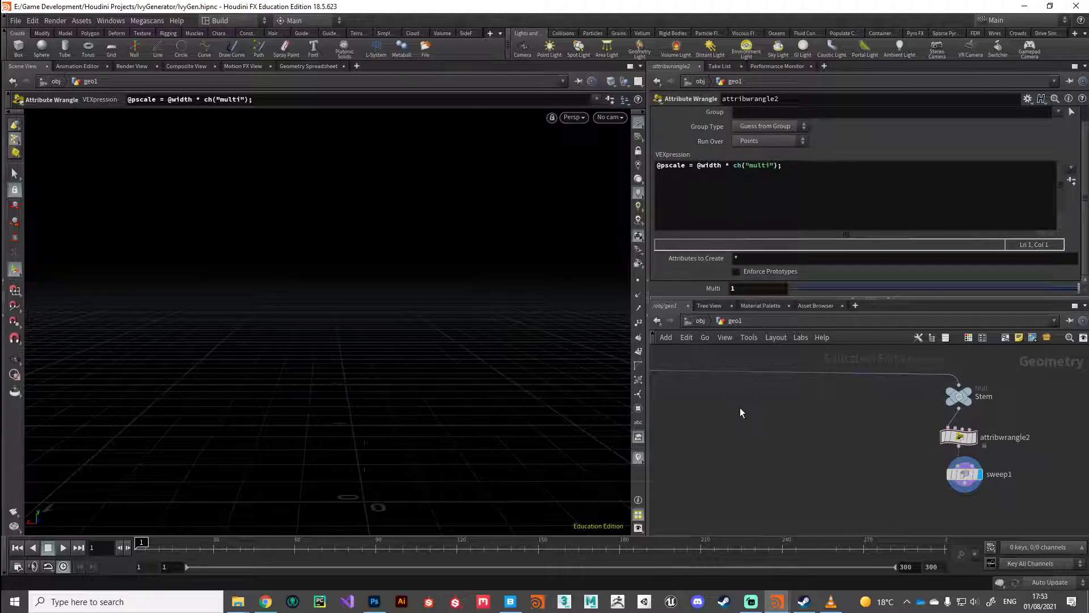
mouse_move(968, 478)
left_click_drag(967, 478, 961, 478)
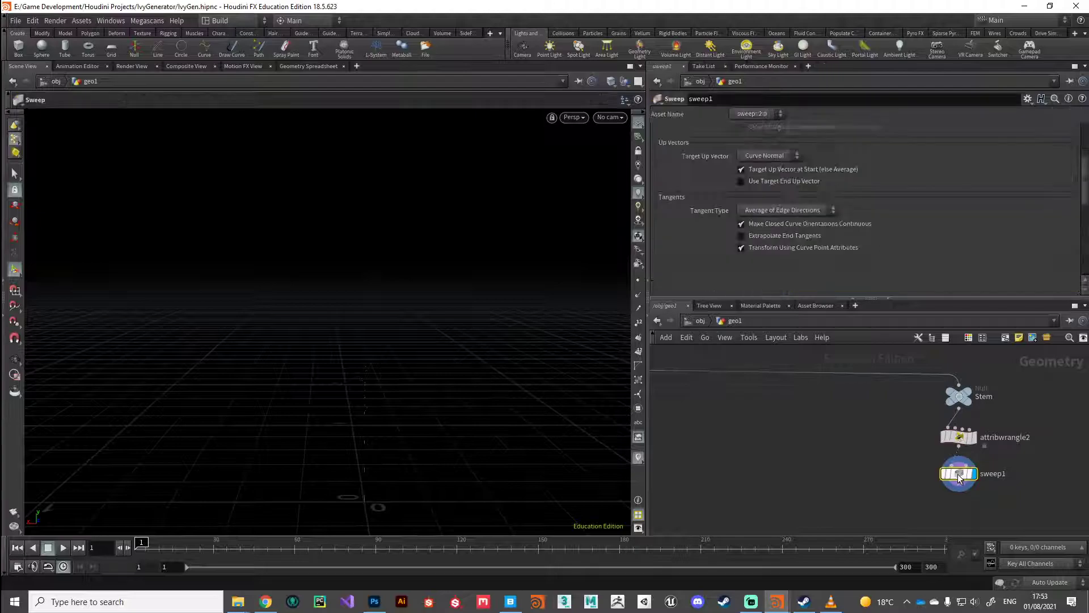
Step: Set the Sweep's ribbon width to 2.742 to thicken the stem
scroll(676, 217, "up", 5)
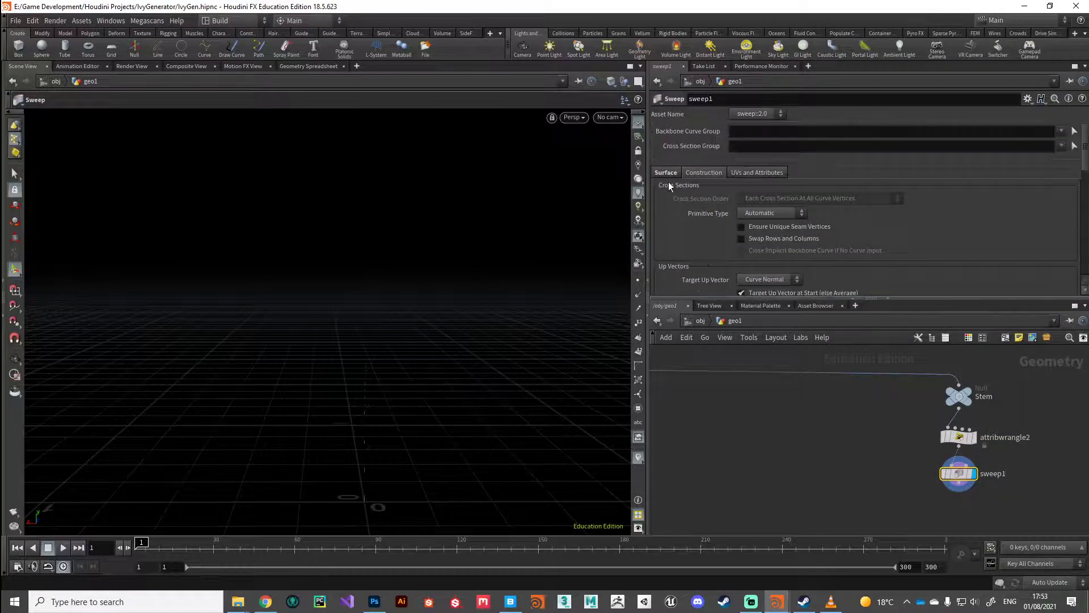
left_click(665, 173)
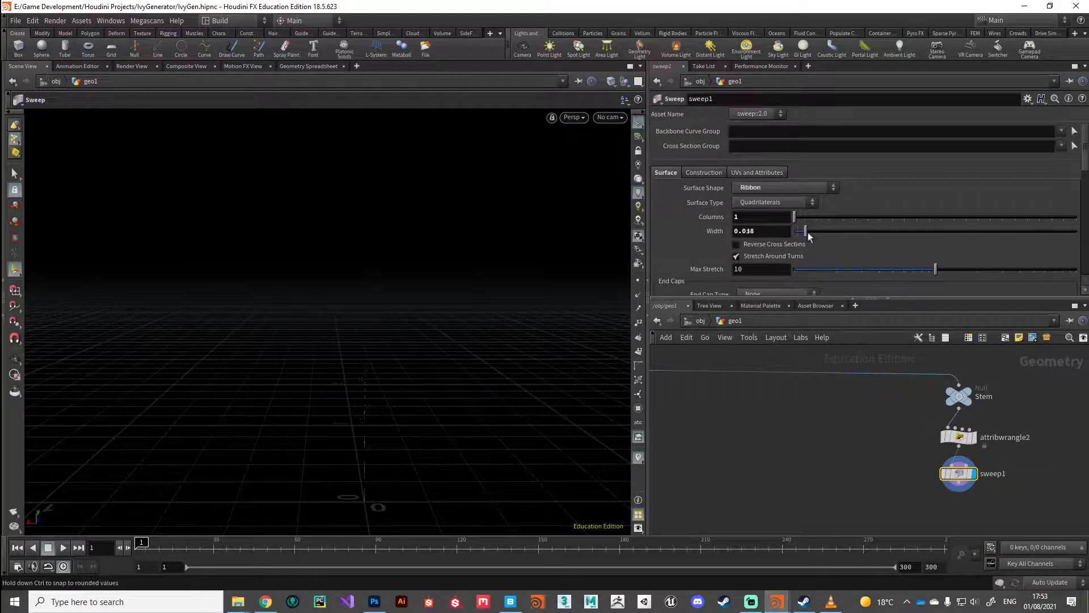
left_click_drag(798, 232, 1059, 230)
middle_click_drag(756, 232, 843, 229)
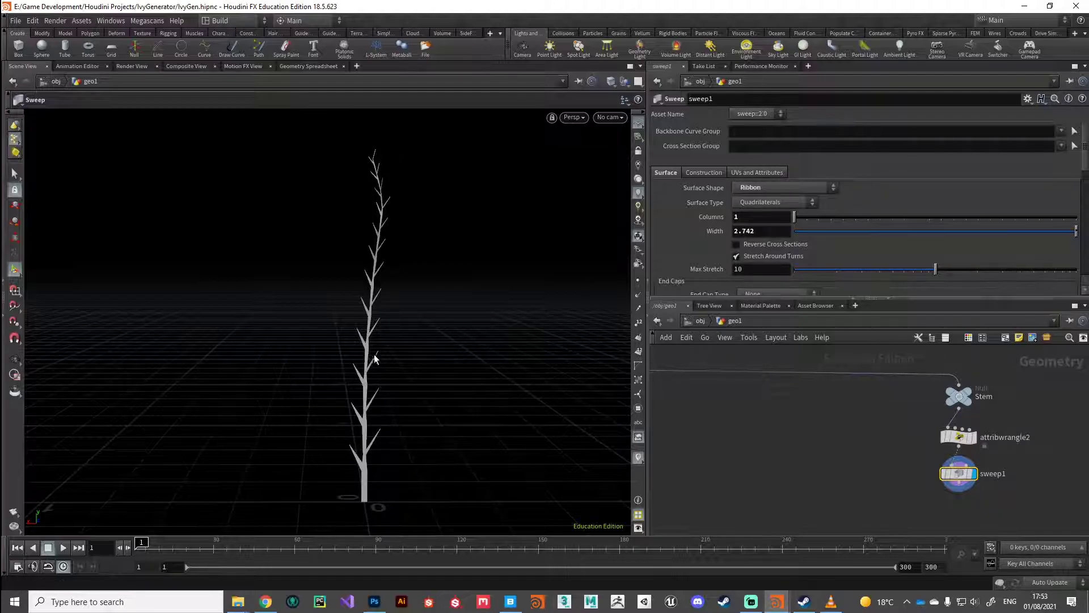
key("Escape")
left_click_drag(364, 468, 409, 443)
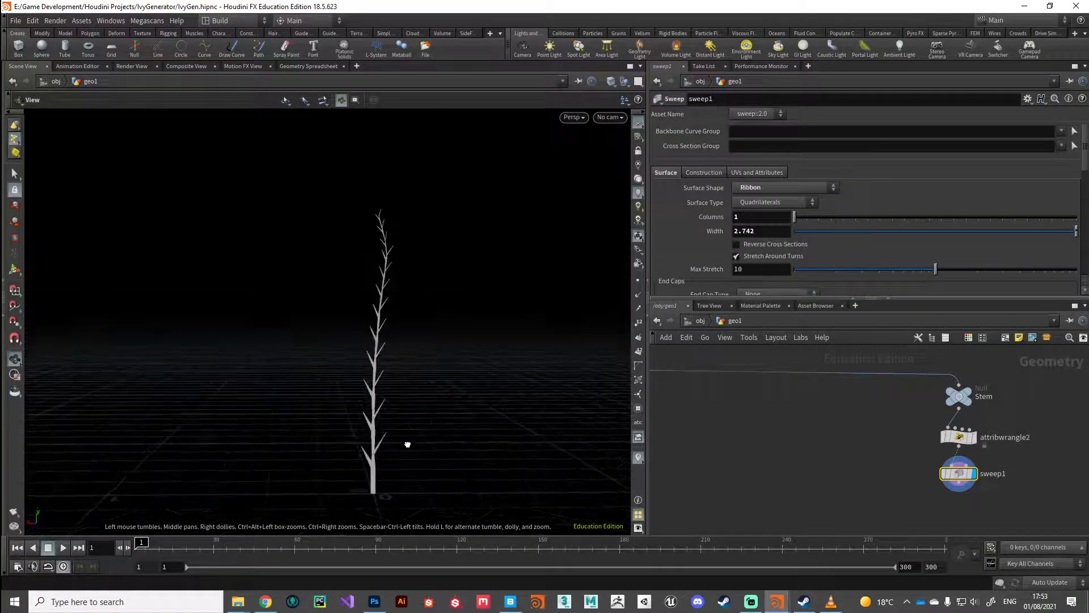
Step: Inspect the geometry info of the Sweep node and the leaves' Quick Material node
middle_click(957, 474)
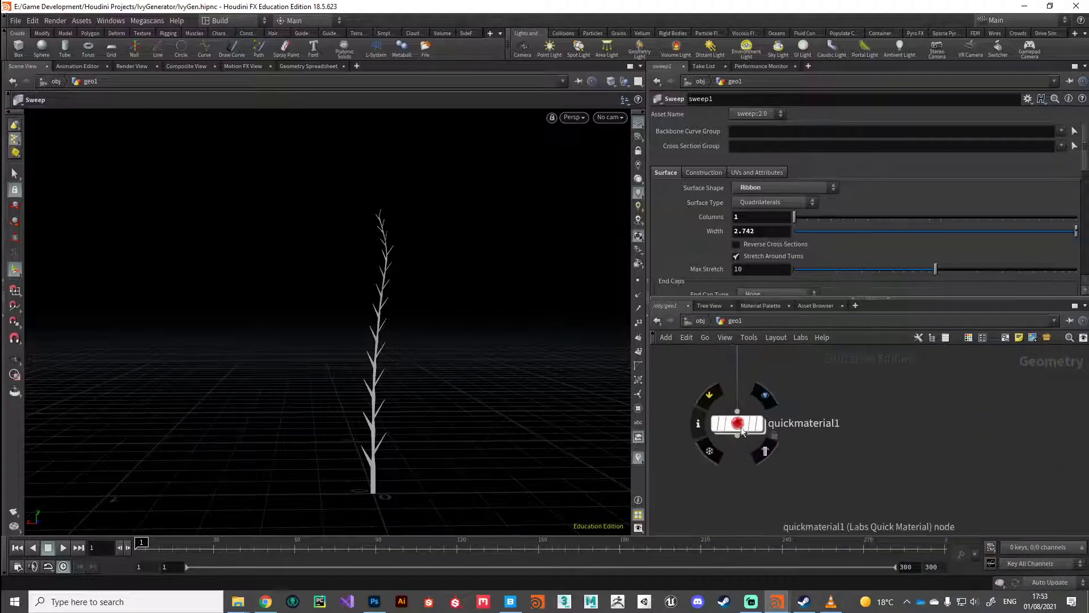
middle_click(741, 431)
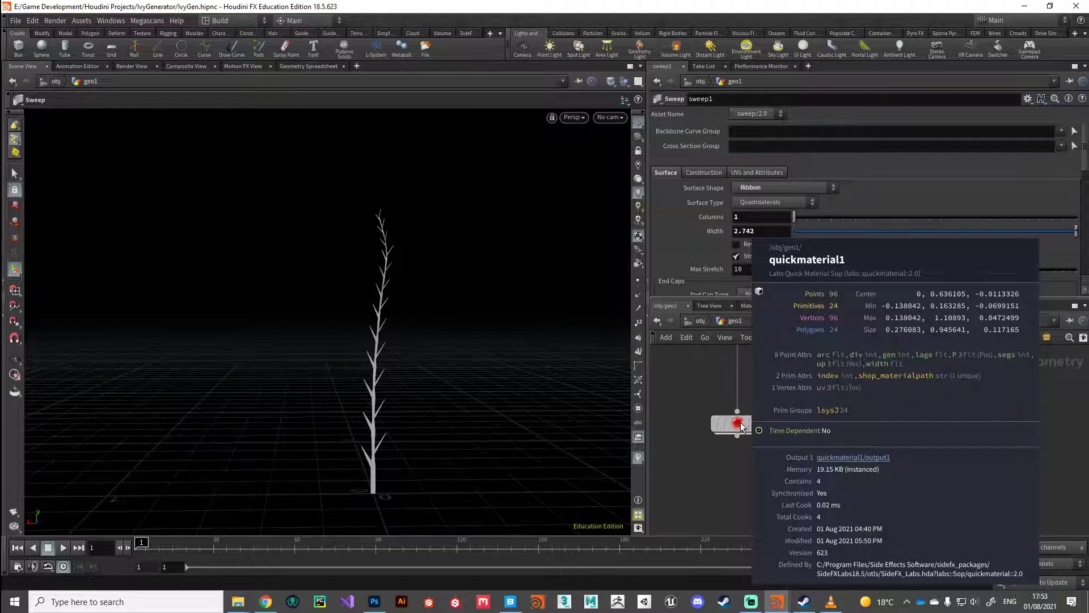
scroll(757, 451, "down", 2)
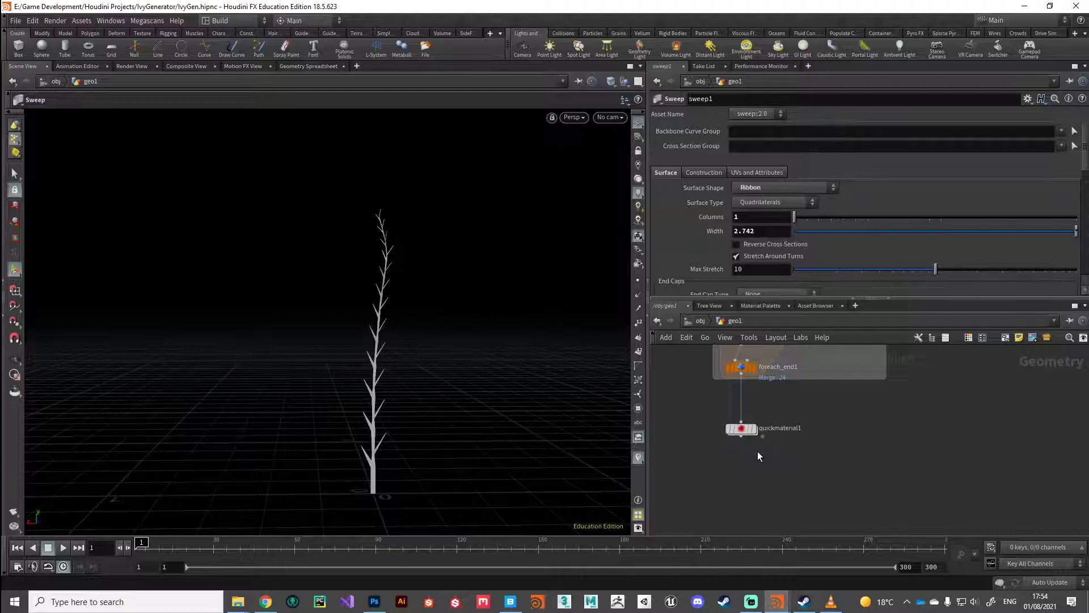
scroll(845, 476, "down", 3)
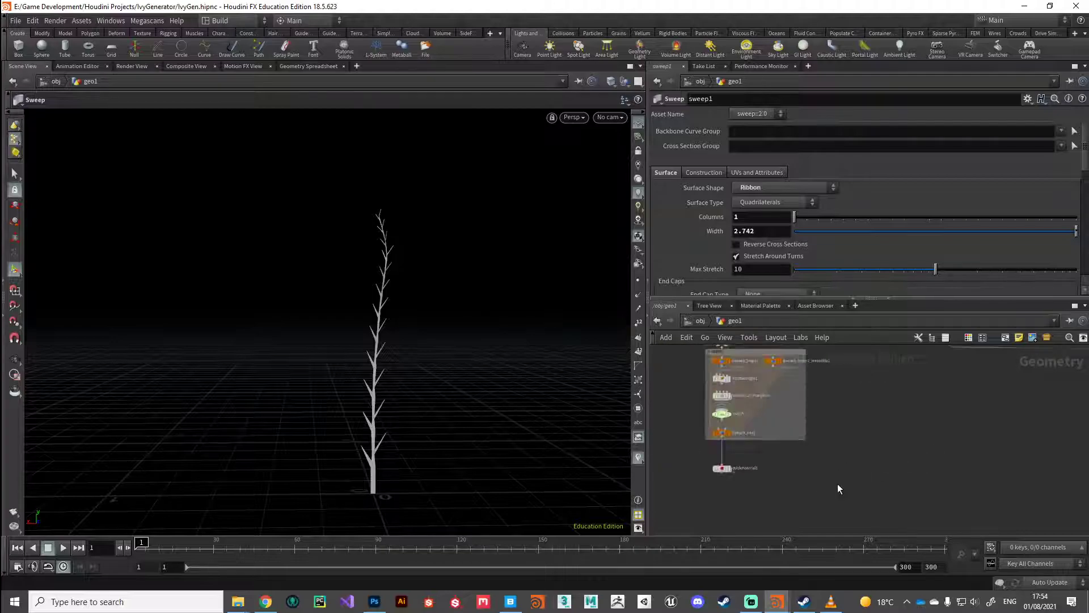
middle_click_drag(889, 487, 875, 464)
scroll(397, 412, "up", 5)
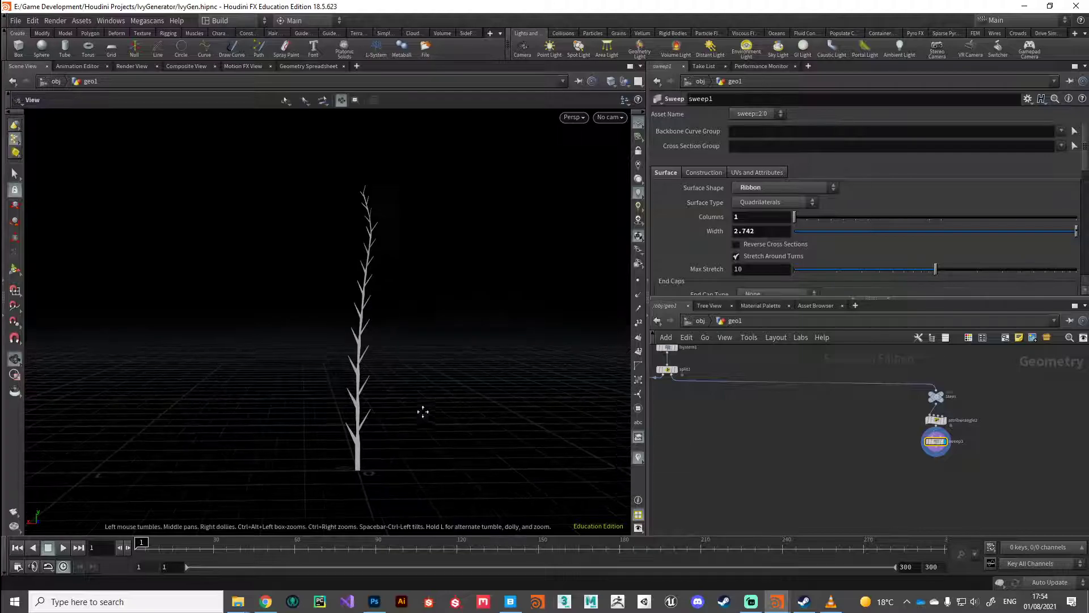
Step: Add a Merge node in the empty network space below the leaf and stem branches
scroll(794, 462, "down", 3)
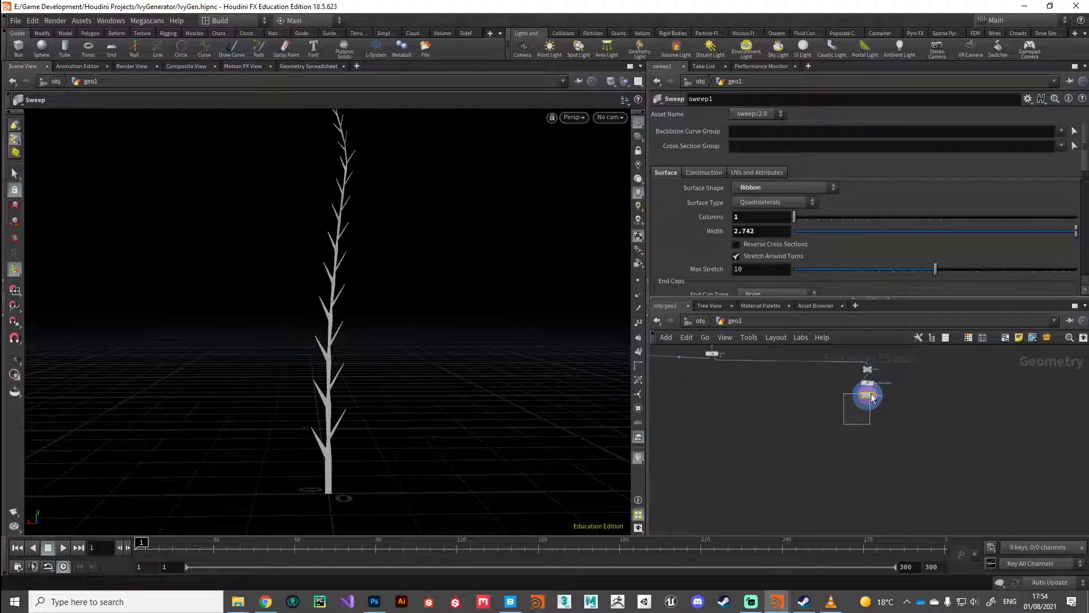
left_click_drag(826, 448, 873, 386)
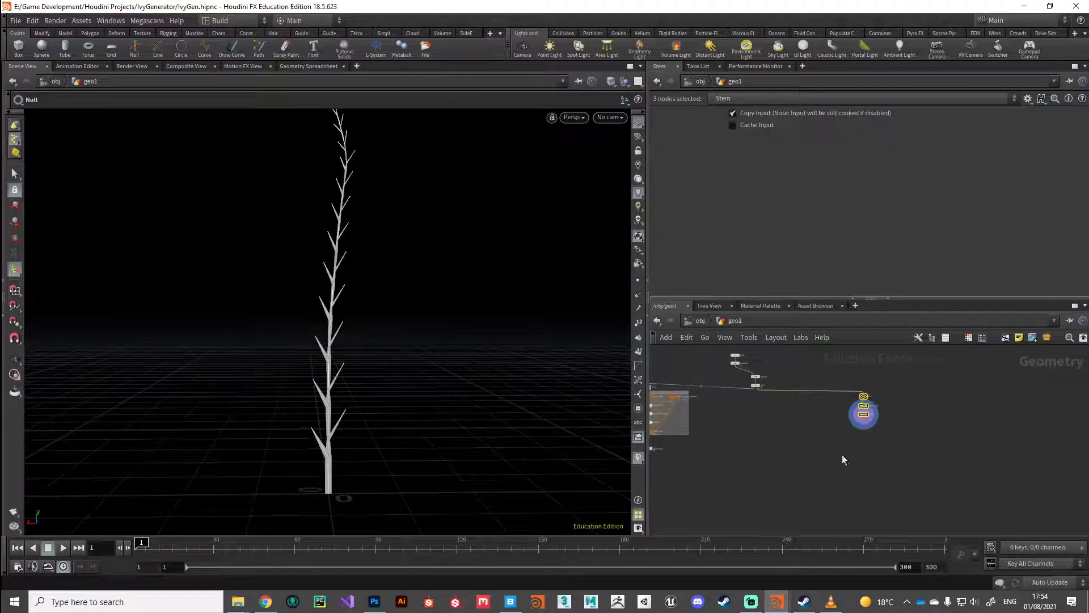
key("Tab")
type("me")
key("Return")
left_click(811, 447)
scroll(698, 455, "up", 2)
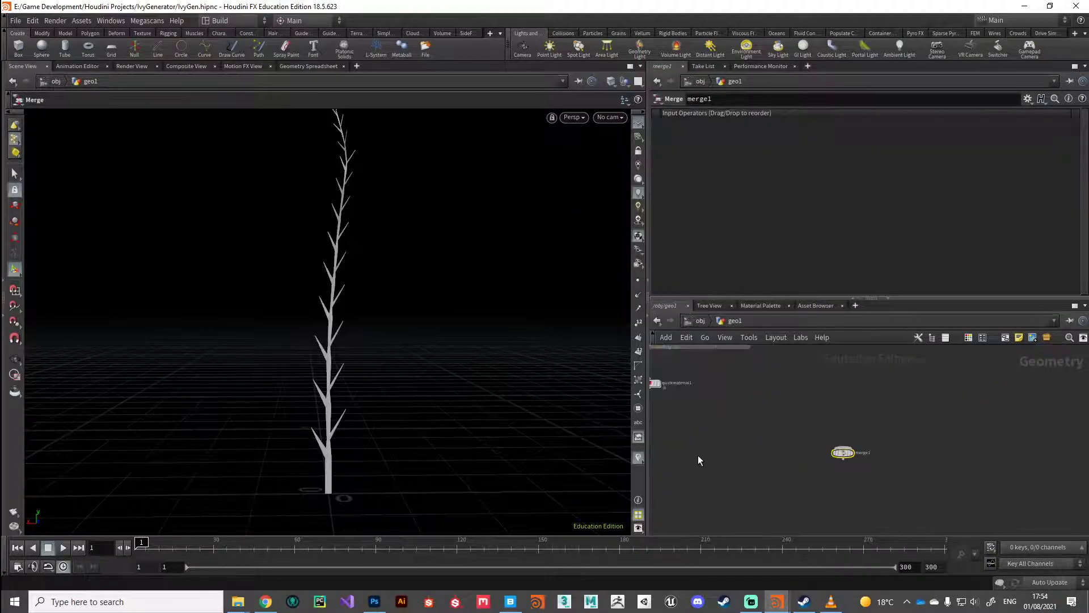
Step: Connect the leaves' Quick Material and the stem's Sweep to the Merge node and display the merged ivy
left_click(734, 395)
left_click(927, 454)
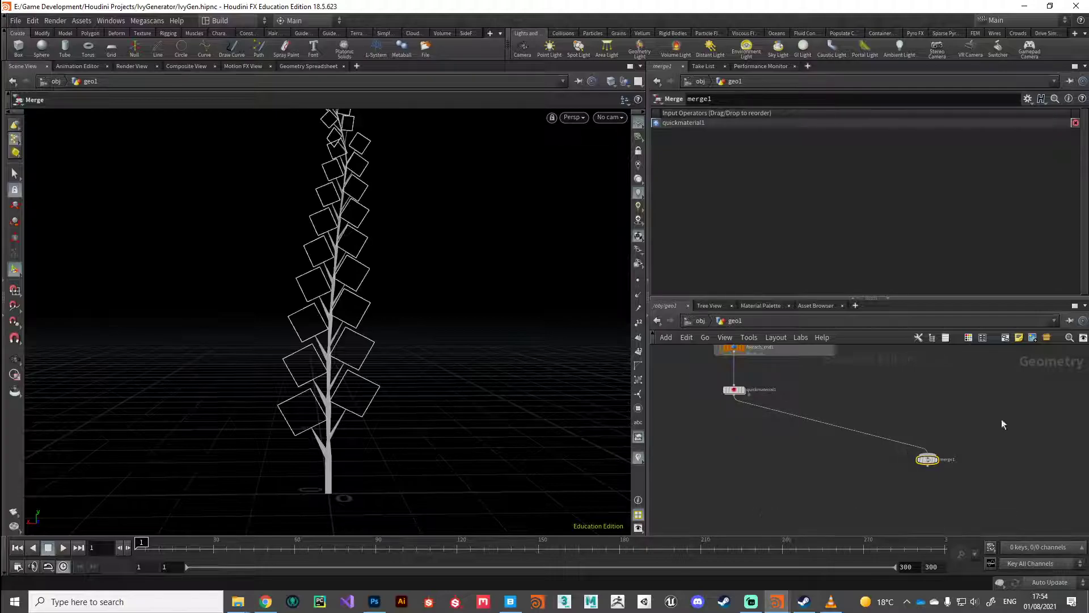
key("h")
scroll(1012, 405, "down", 2)
left_click(1026, 380)
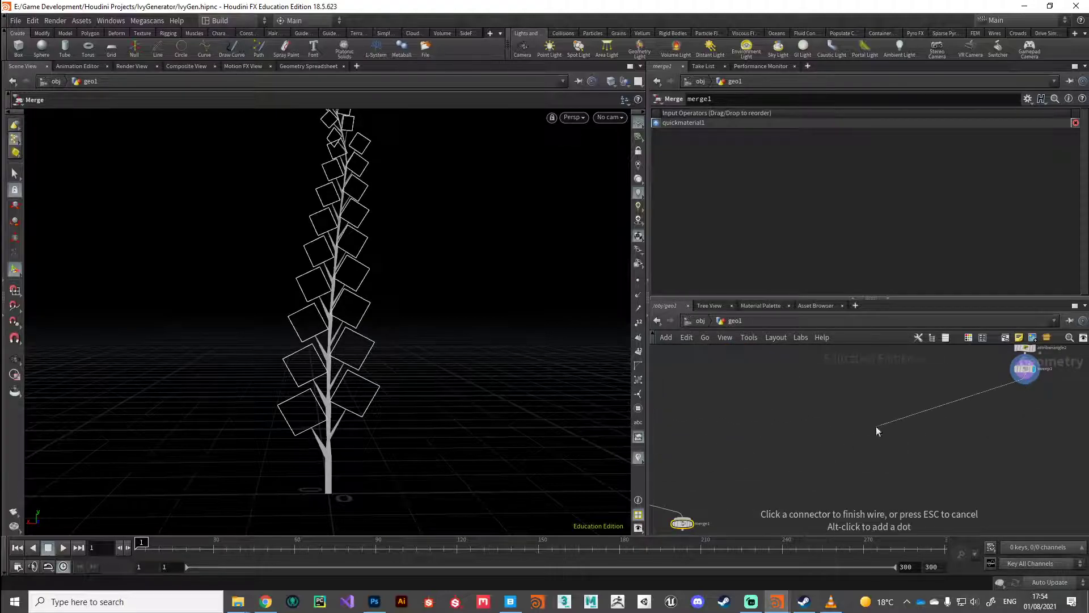
scroll(876, 427, "up", 2)
left_click(785, 466)
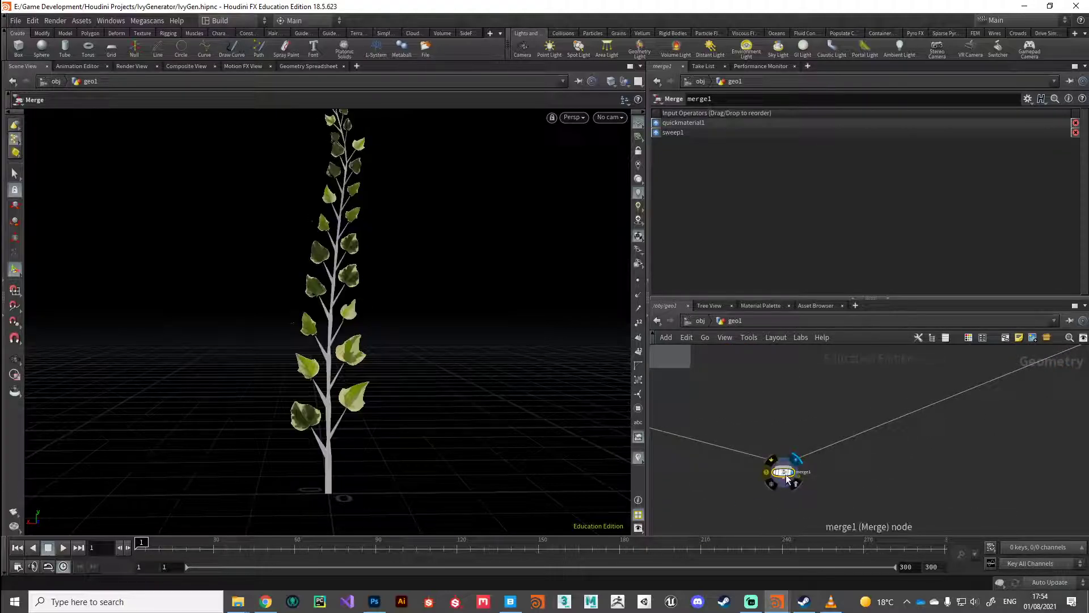
left_click_drag(524, 488, 364, 418, "alt")
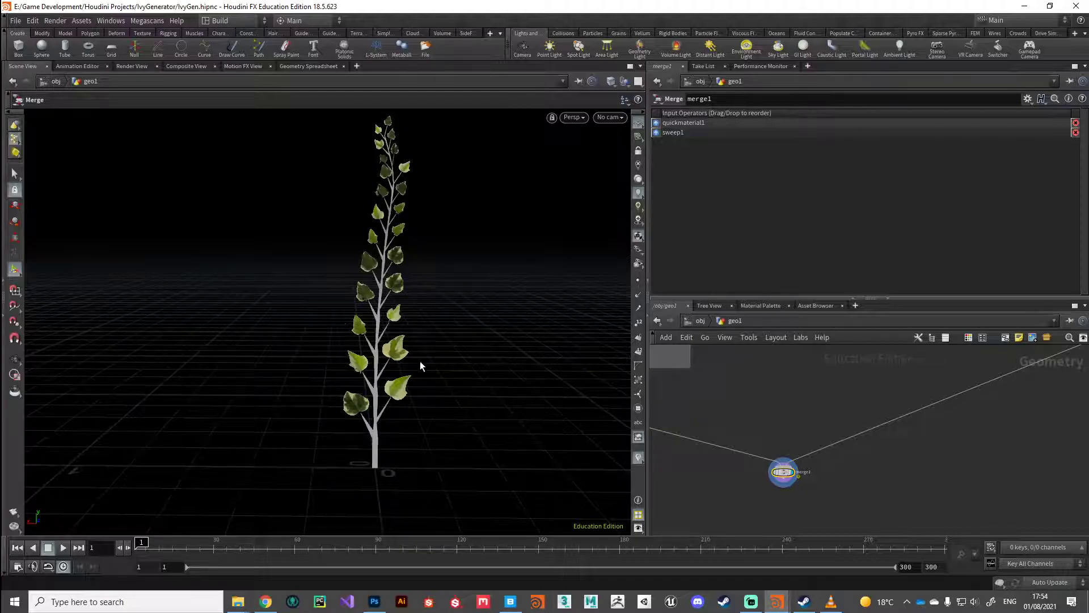
Step: In the L-System's Rule 1, replace F with H in the first bracketed branch so it reads [&(12.5)+H(L, 0.005)J]
scroll(437, 372, "down", 5)
key("h")
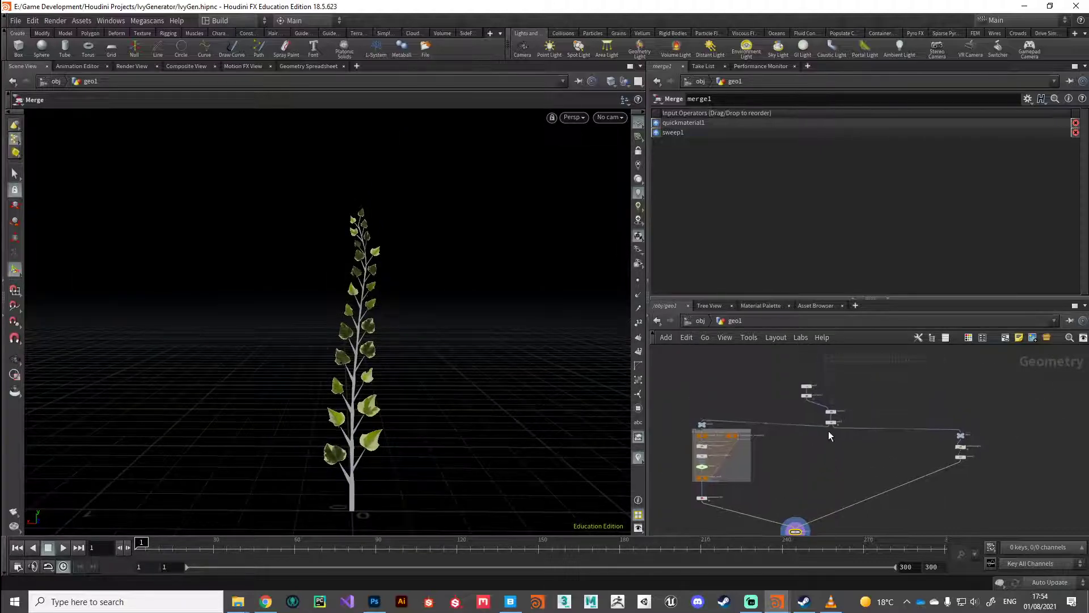
scroll(828, 431, "up", 5)
left_click(836, 376)
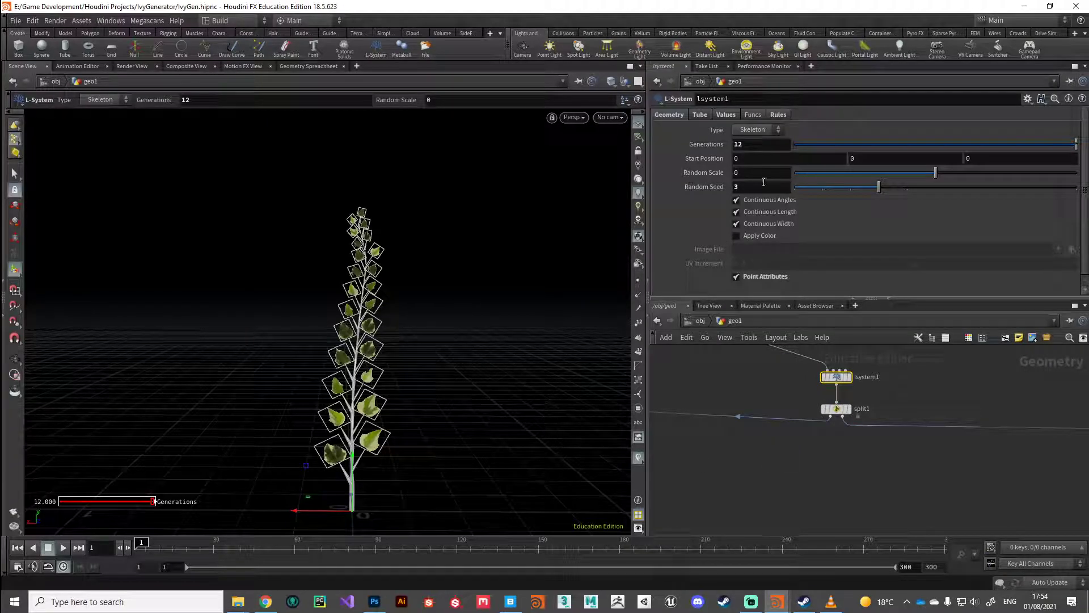
left_click(777, 115)
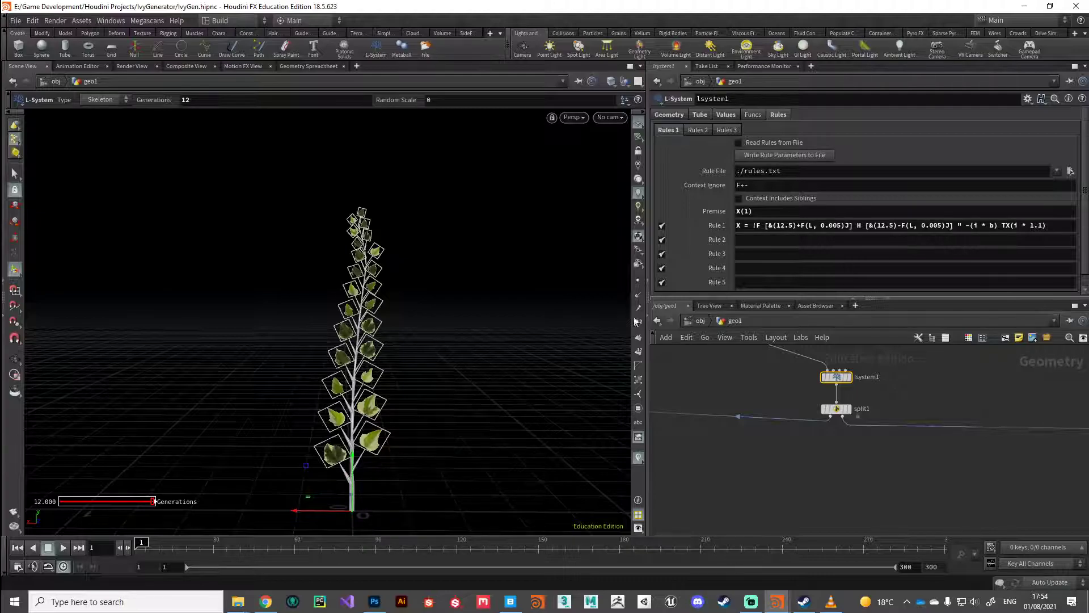
left_click_drag(765, 226, 849, 231)
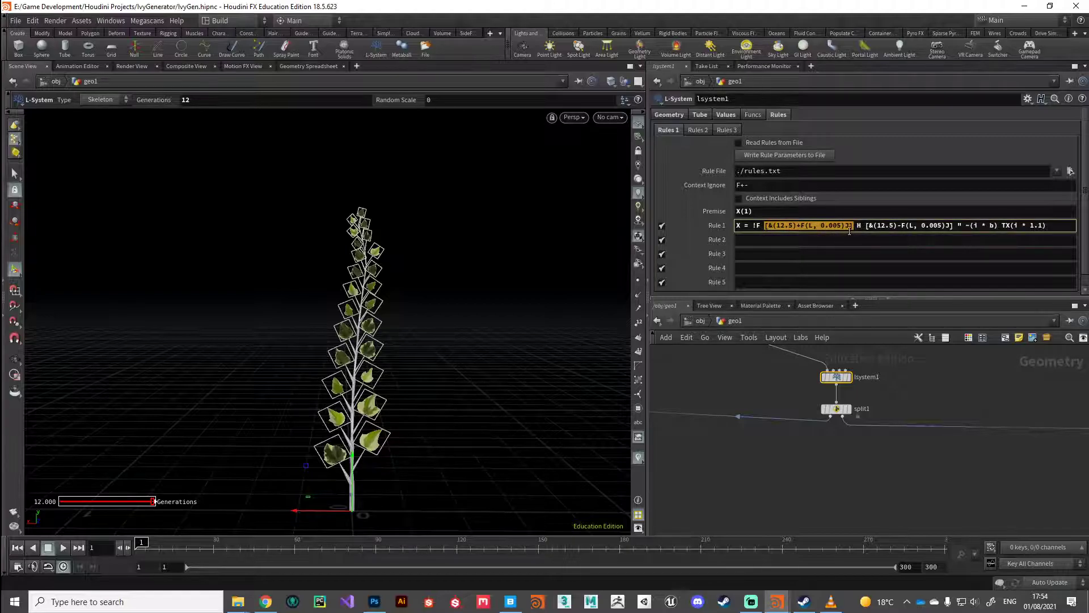
left_click(799, 226)
key("Delete")
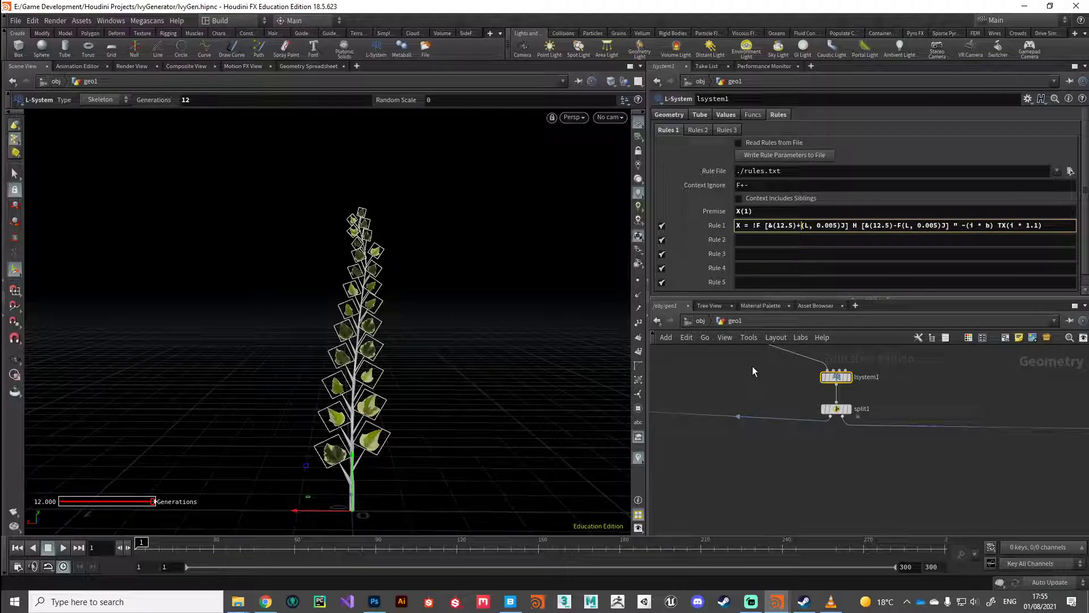
type("H")
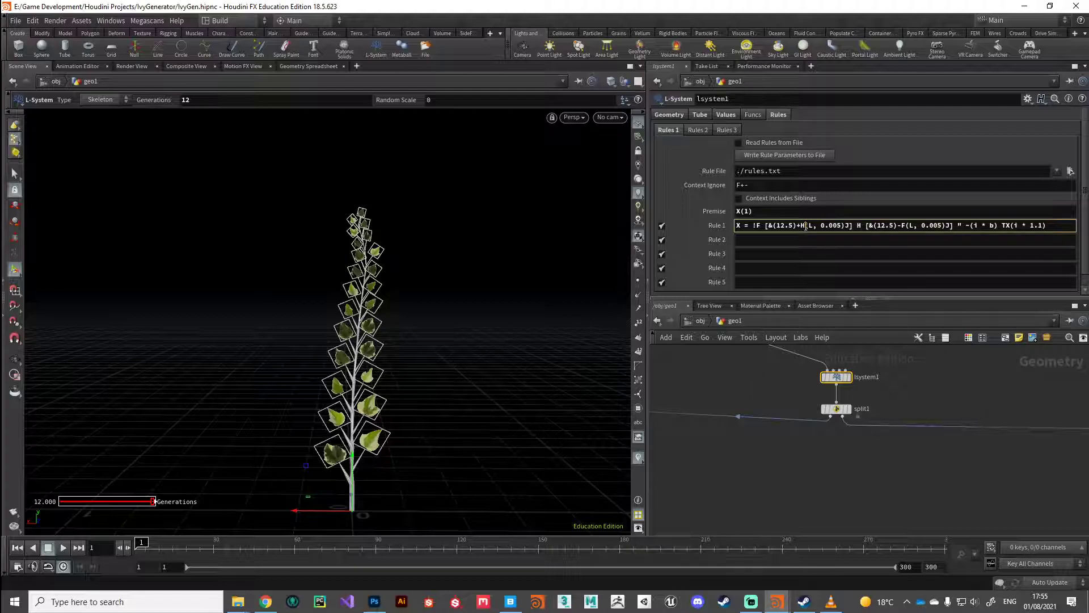
left_click(755, 384)
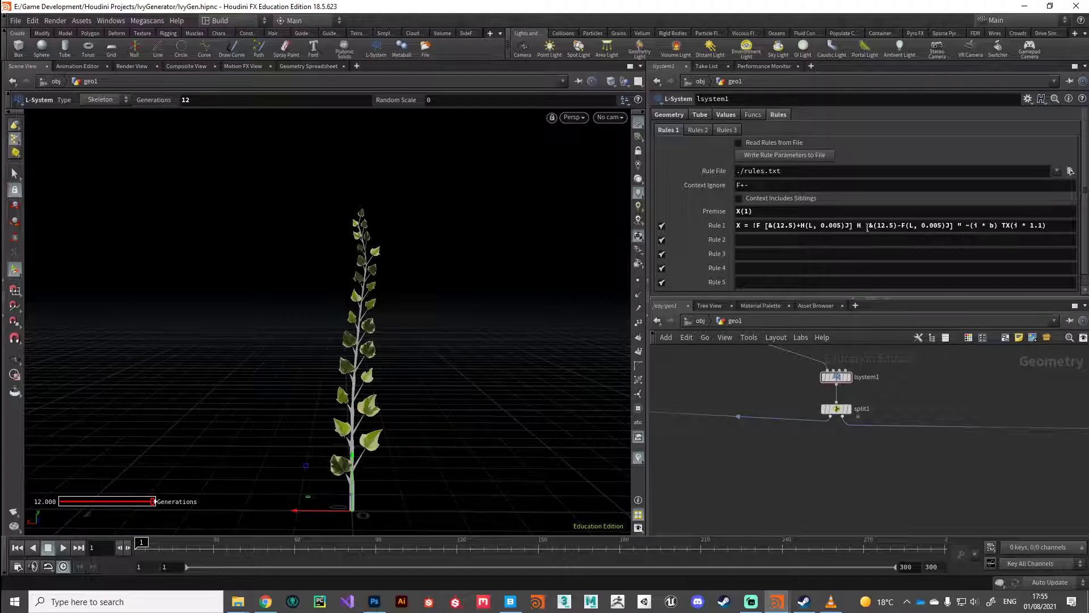
Step: Replace F with H in Rule 1's second bracketed branch so it reads [&(12.5)-H(L, 0.005)J], and check the shortened branches
left_click_drag(865, 225, 951, 225)
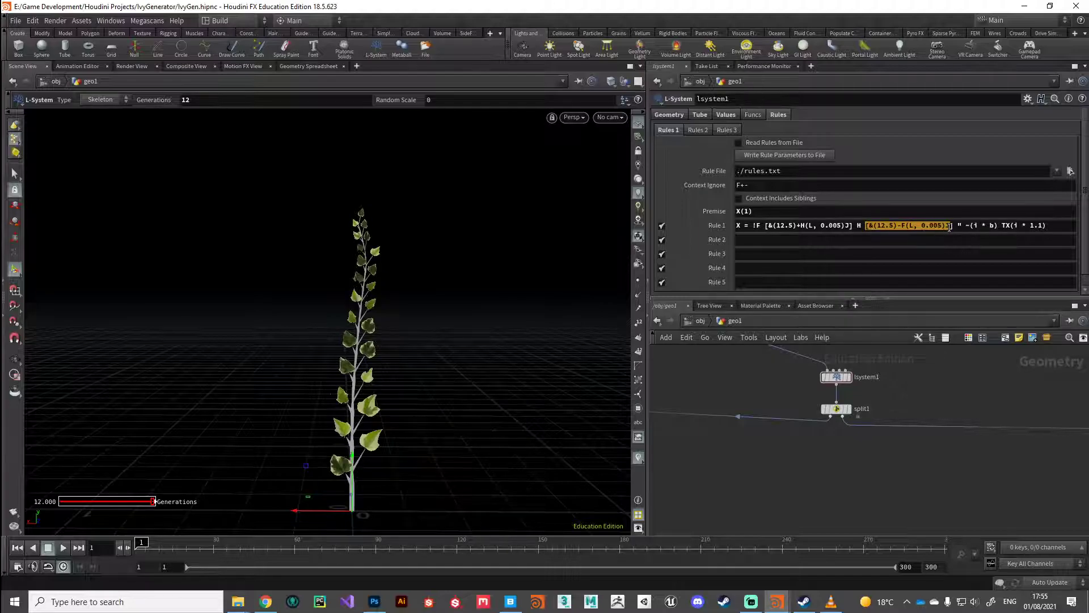
left_click(903, 225)
key("BackSpace")
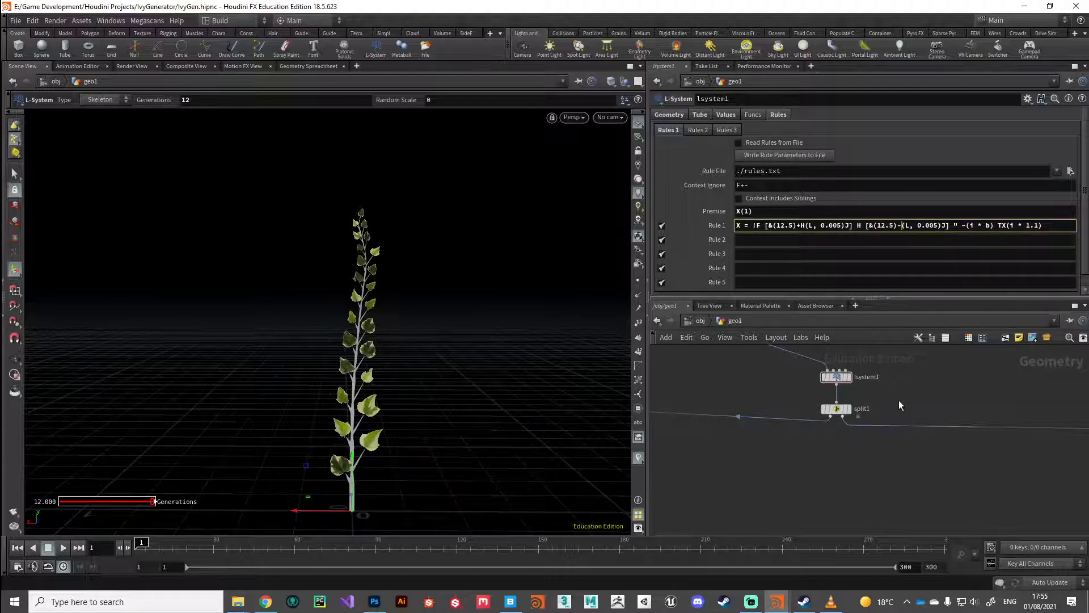
type("H")
key("Return")
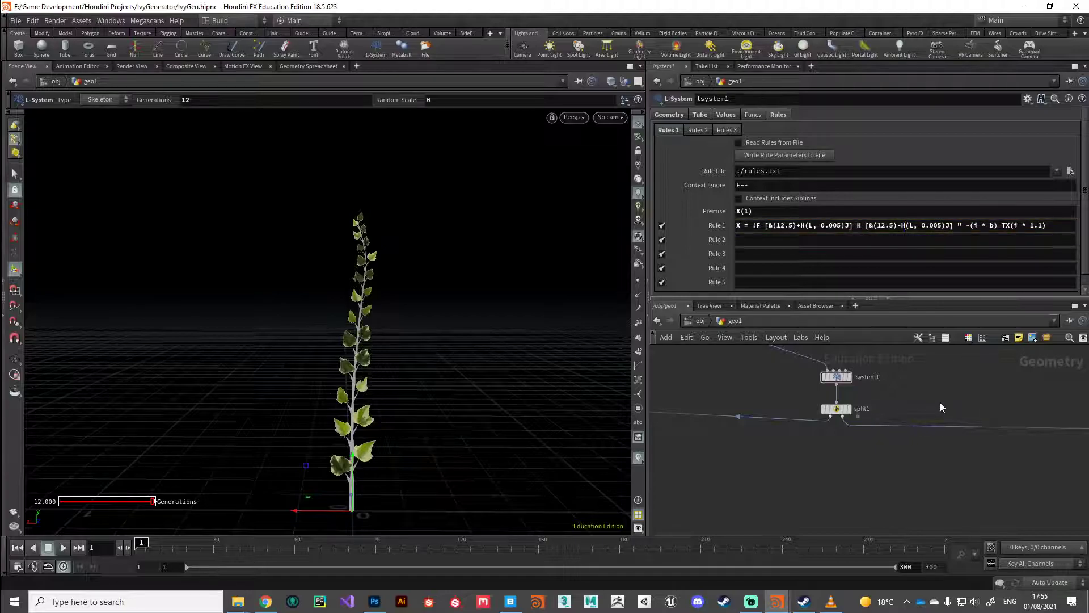
key("Escape")
left_click_drag(434, 412, 434, 387)
key("Escape")
left_click_drag(407, 408, 429, 412)
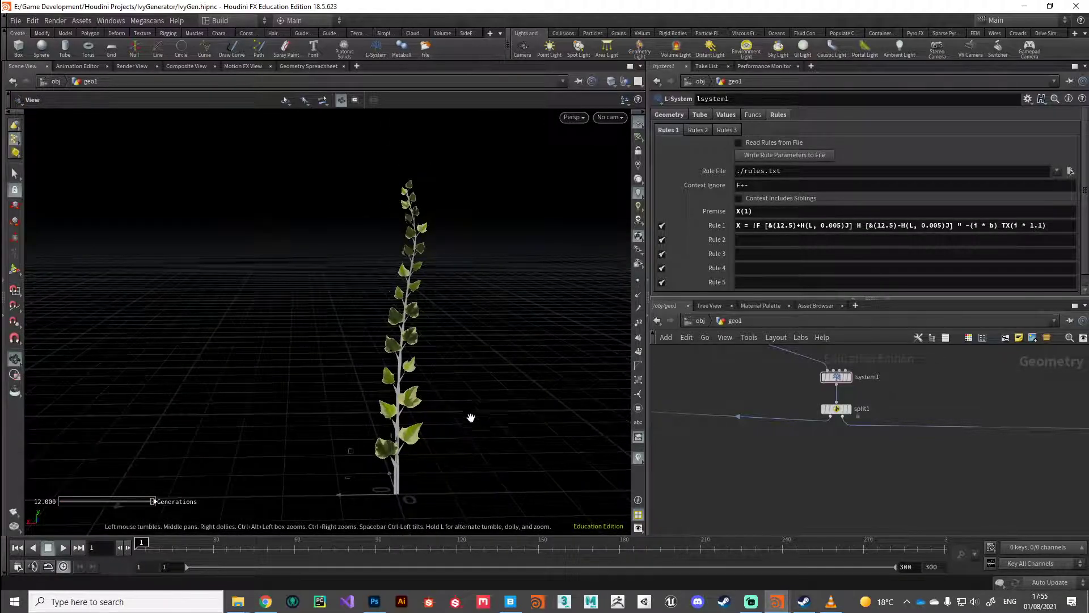
left_click_drag(471, 418, 502, 429)
key("Return")
Step: Widen the parameter and network panes and set the L-System's Random Seed to 7
left_click_drag(647, 271, 563, 270)
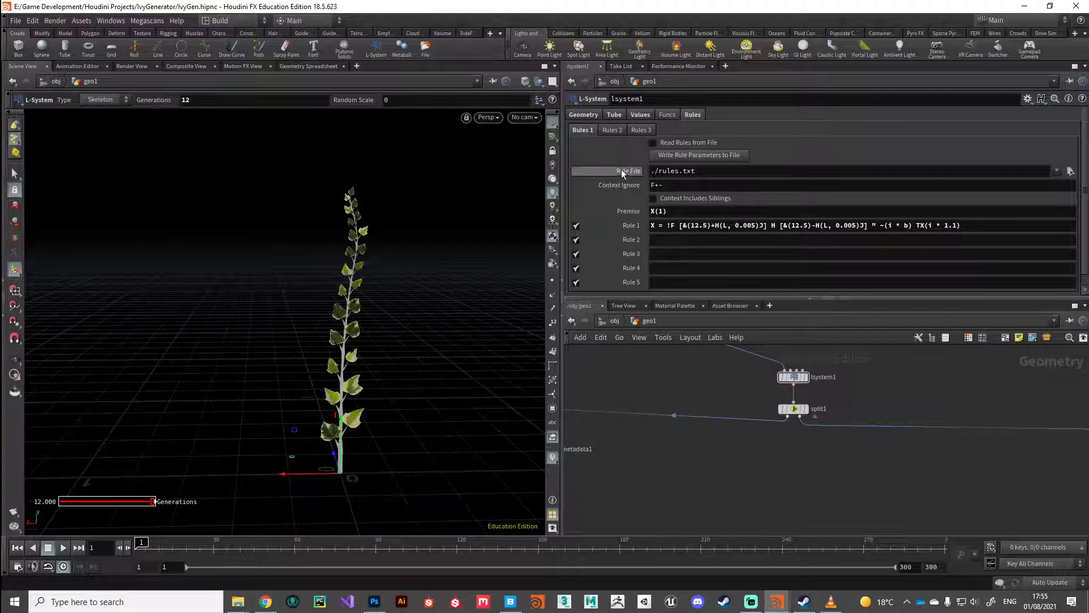
left_click(587, 116)
left_click_drag(828, 191, 965, 189)
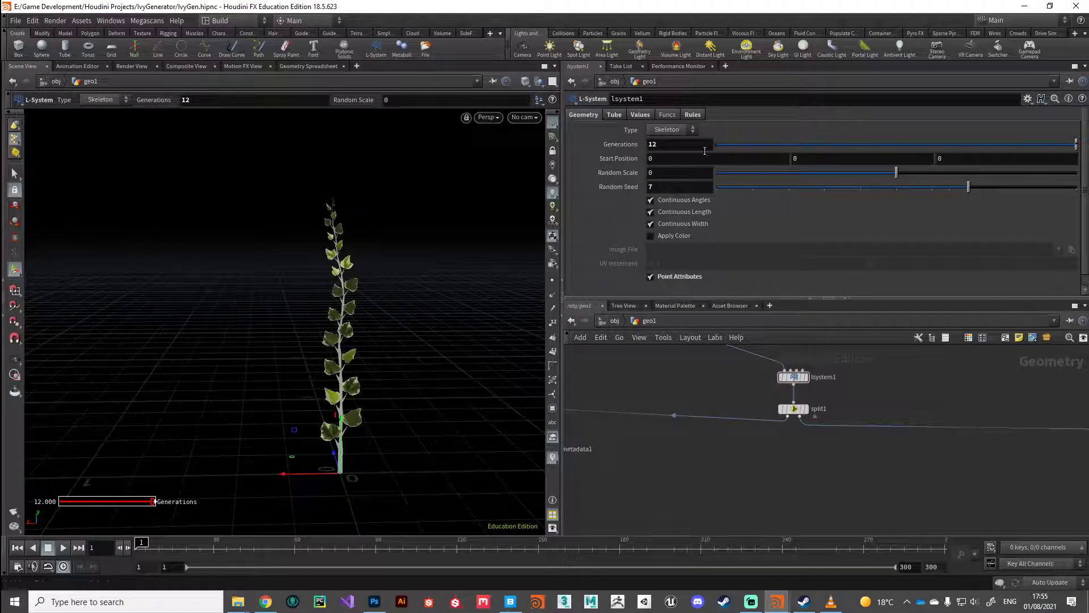
Step: Set the L-System's Variable b to 0.71 and Gravity to -31.9
left_click(639, 114)
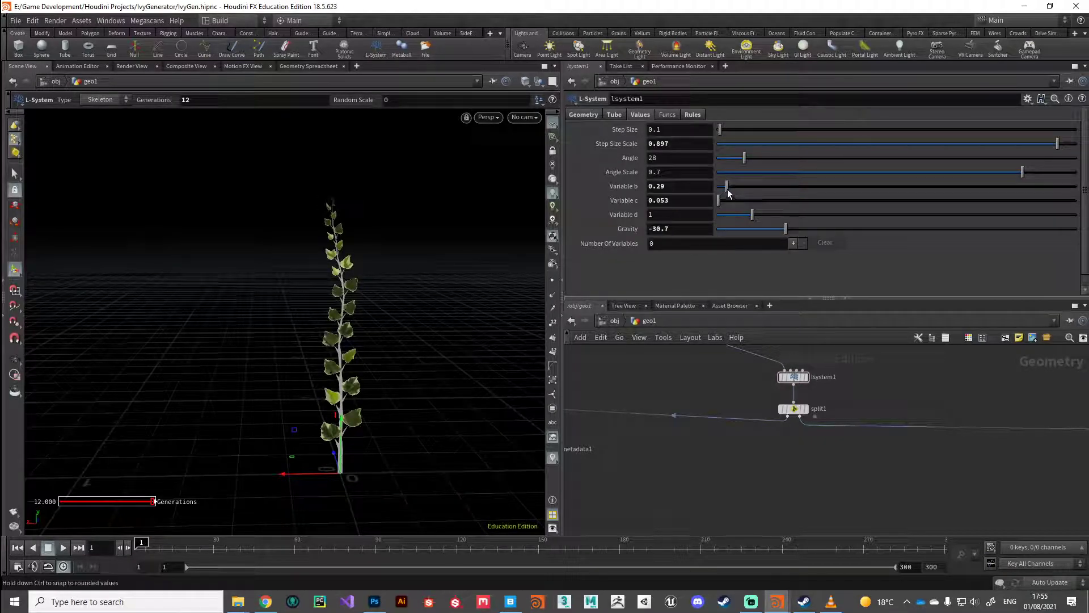
mouse_move(733, 196)
left_mouse_down()
mouse_move(769, 189)
mouse_move(734, 193)
mouse_move(742, 193)
left_mouse_up()
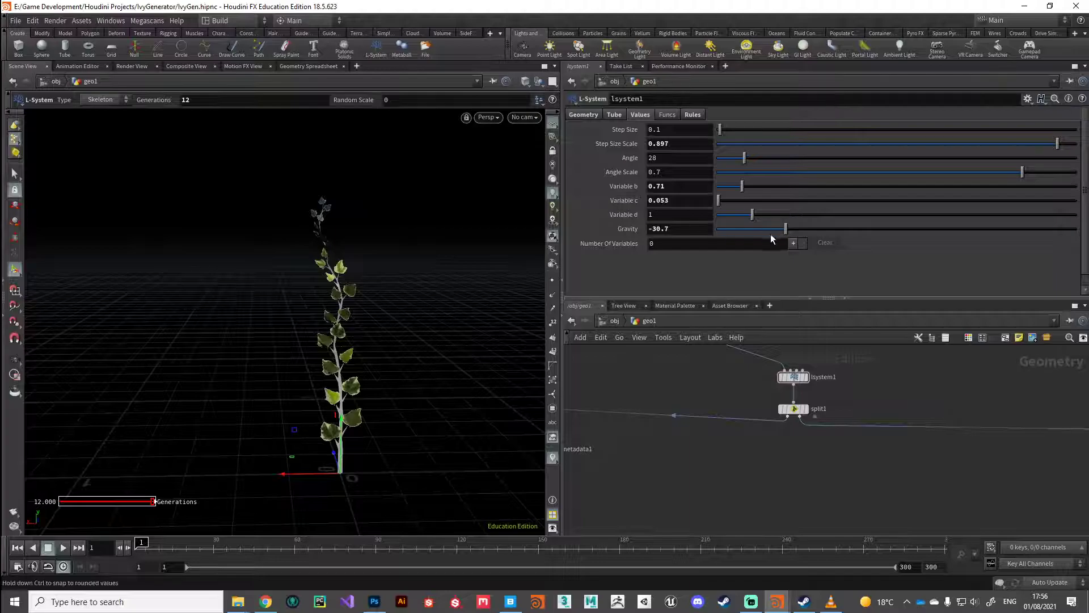
mouse_move(786, 230)
left_mouse_down()
mouse_move(743, 229)
mouse_move(1015, 227)
mouse_move(730, 235)
mouse_move(782, 229)
left_mouse_up()
left_click_drag(375, 346, 386, 354)
Step: Add a Line node in empty network space beside the Merge node and display it
scroll(781, 499, "down", 5)
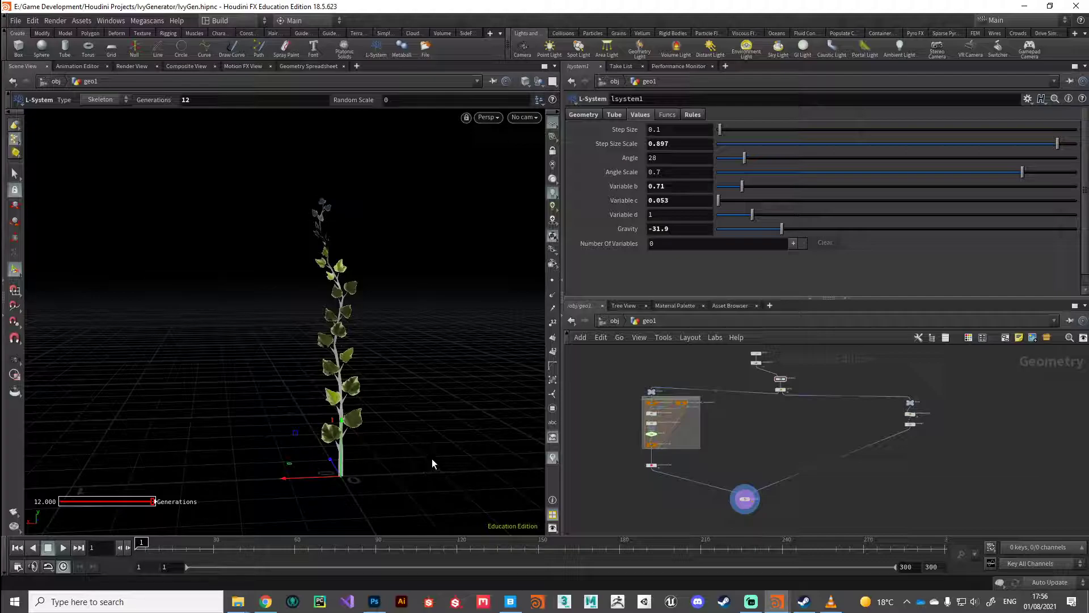
middle_click_drag(932, 504, 844, 469)
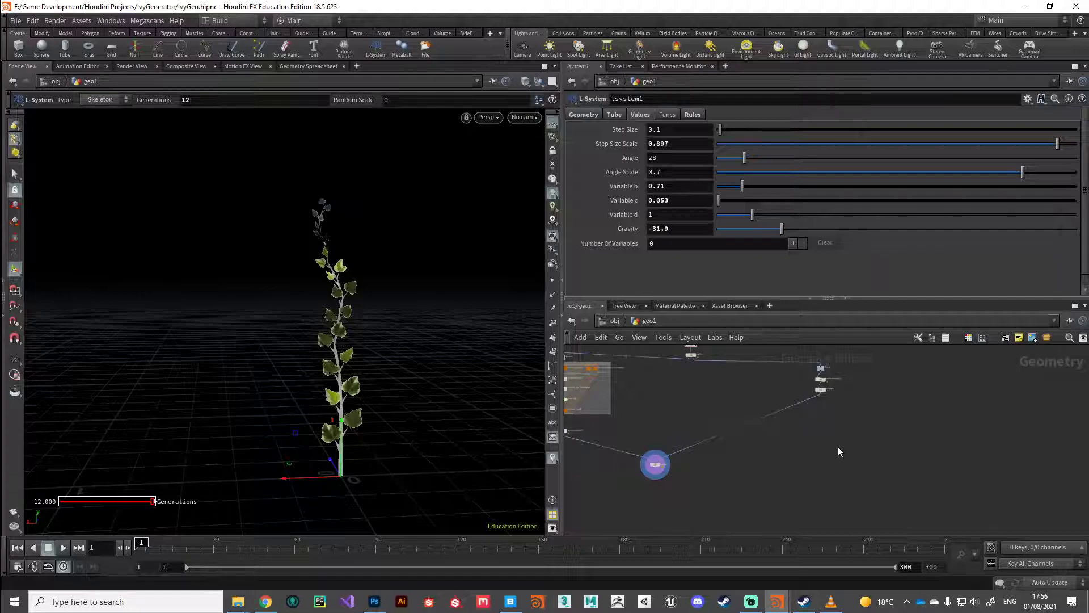
key("Tab")
type("line")
key("Return")
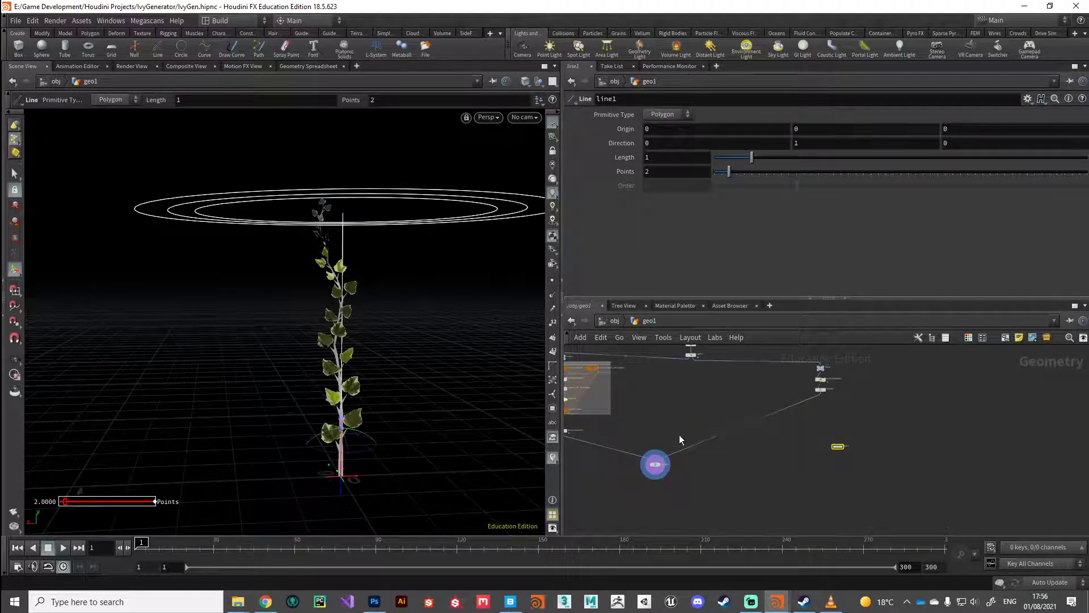
left_click(832, 429)
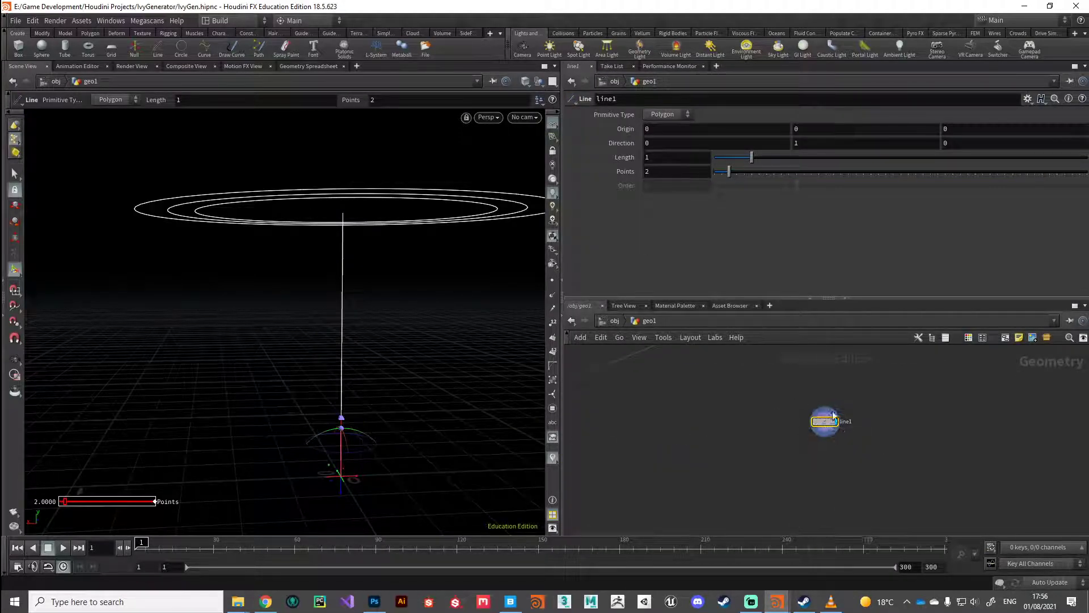
Step: Lay the line along the X axis by setting its Direction to 1, 0, 0
left_click_drag(831, 430, 850, 405)
left_click_drag(375, 408, 430, 417, "alt")
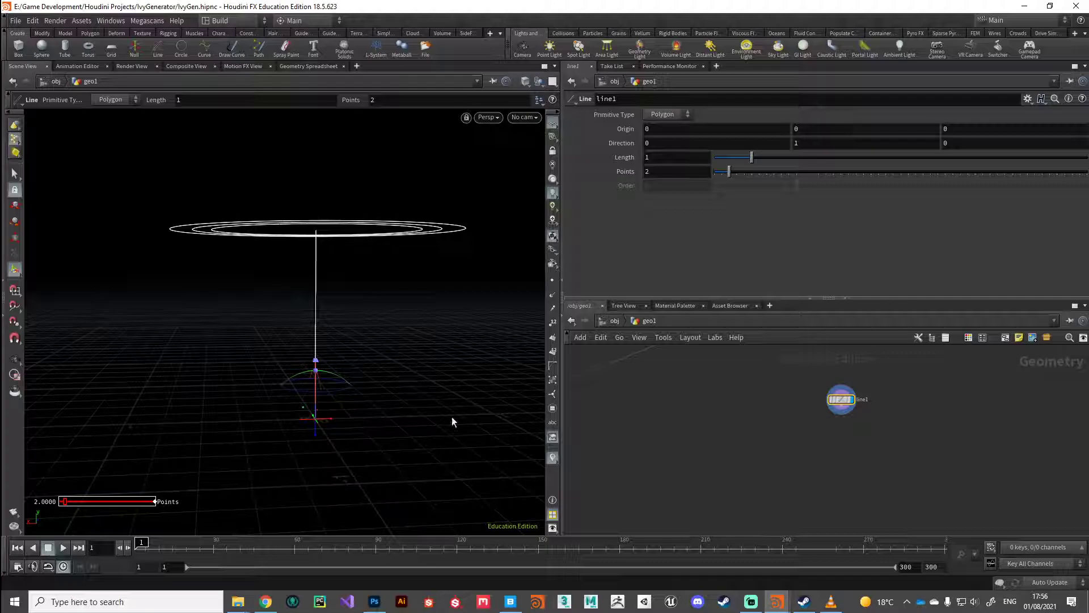
left_click(809, 145)
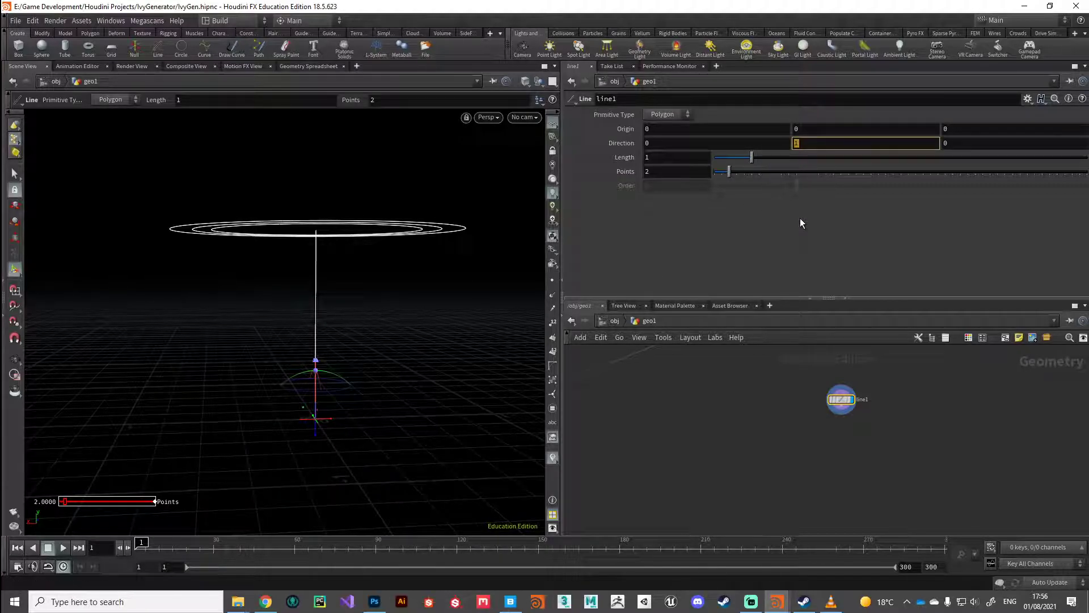
type("0")
key("Return")
left_click(667, 144)
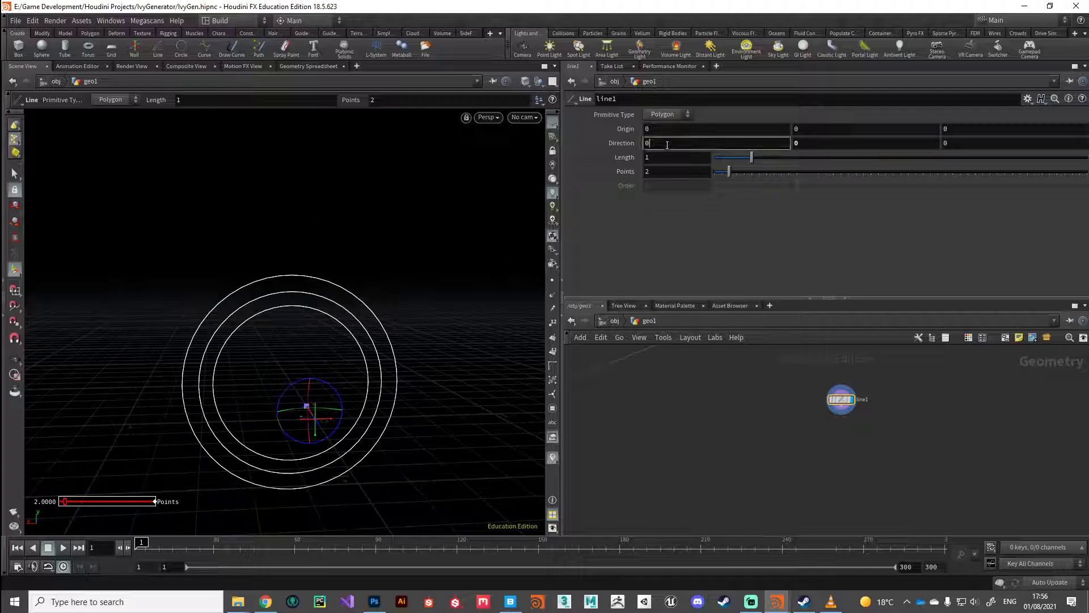
type("1")
key("Return")
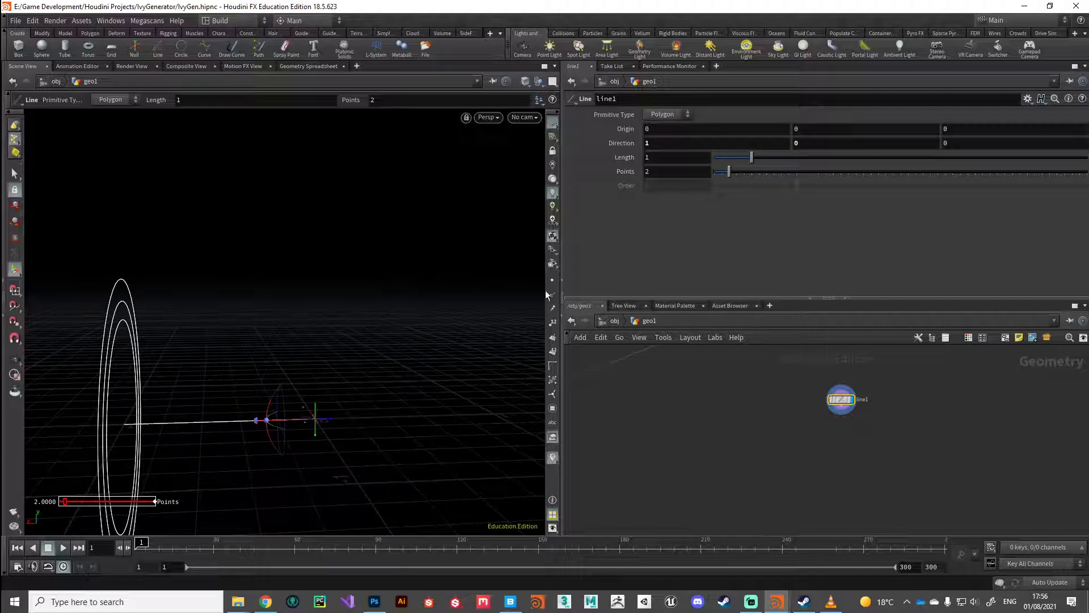
Step: Centre the line by linking its X Origin to its Length with the expression -ch("dist")/2
left_click(631, 161)
left_click_drag(630, 163, 657, 129)
left_click(666, 162)
left_click(696, 130)
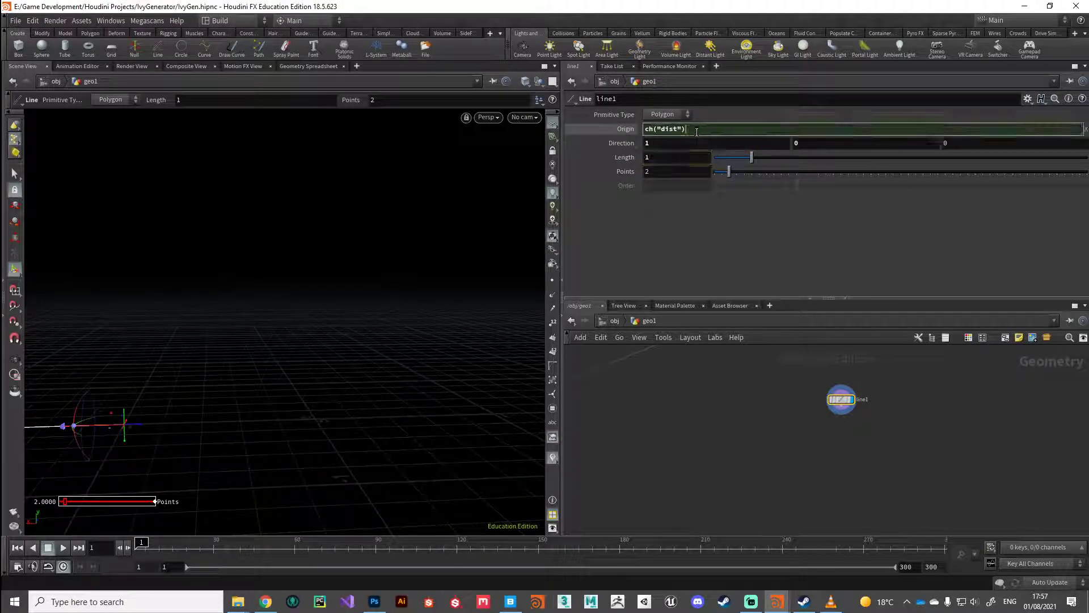
type("/2")
key("Return")
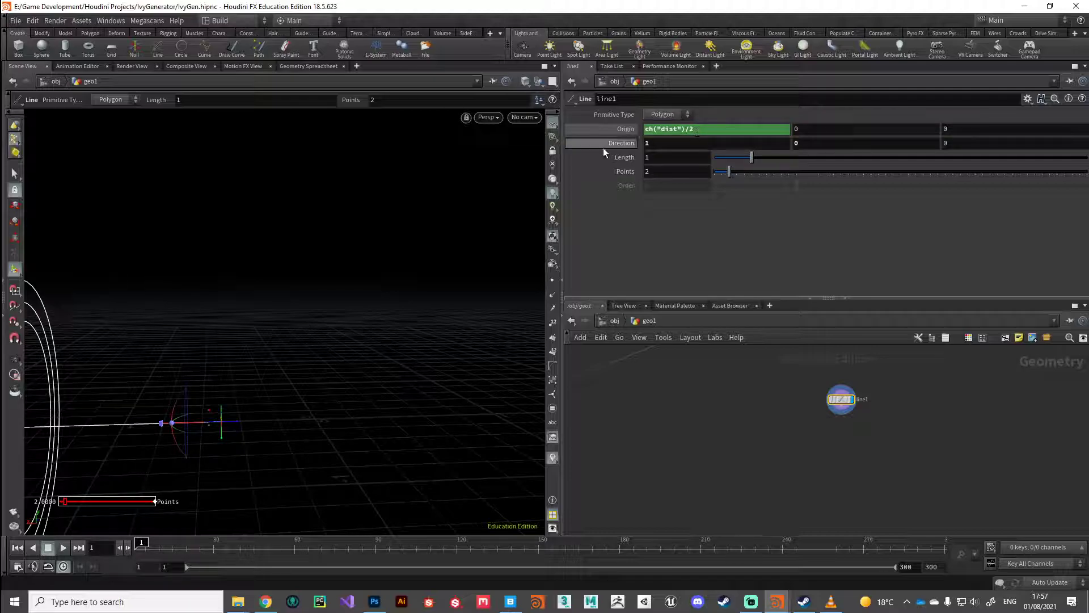
type("-")
key("Return")
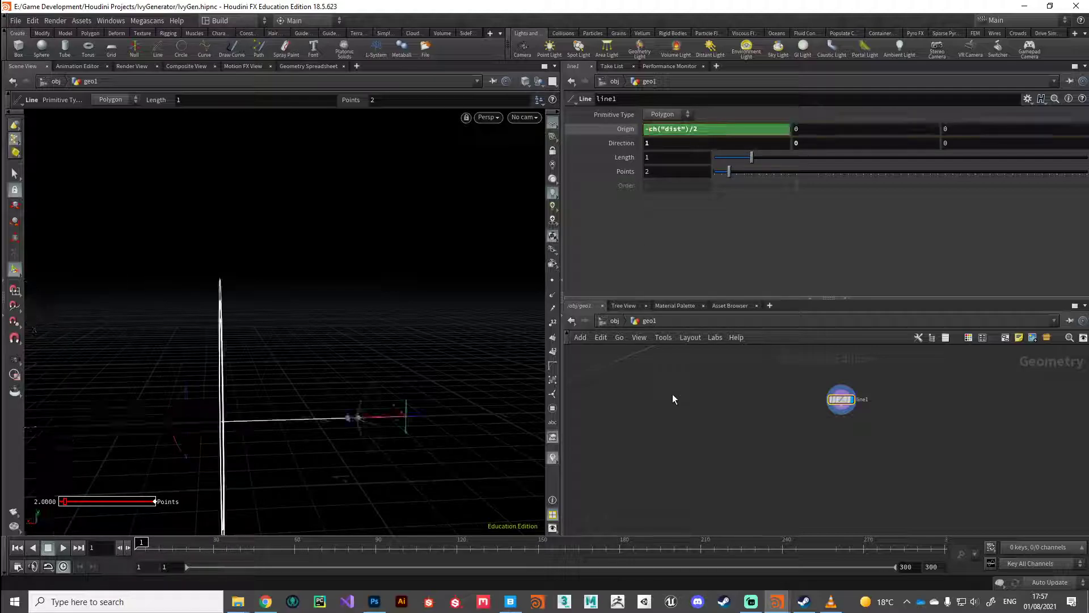
left_click_drag(357, 423, 379, 467)
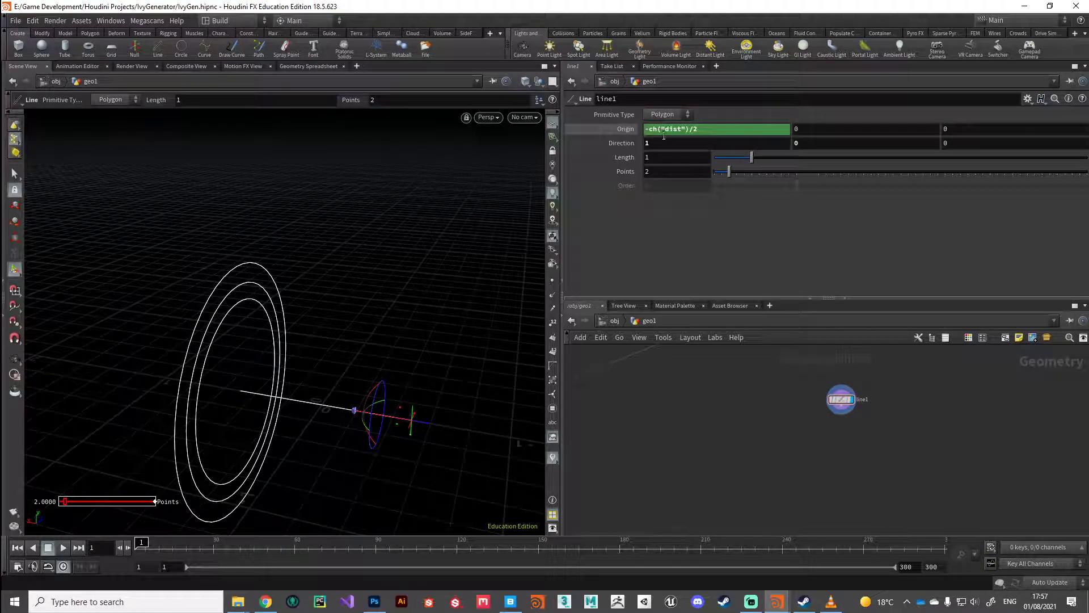
left_click_drag(466, 347, 407, 306)
key("Return")
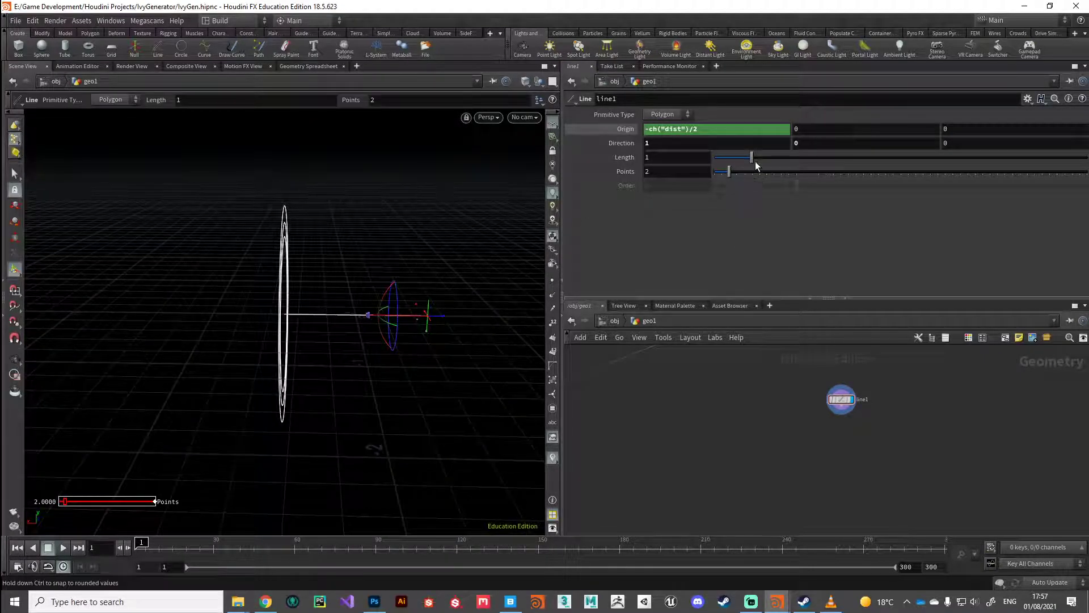
Step: Vary the line's Length to test the centring, and set it to 2
left_click_drag(751, 157, 803, 178)
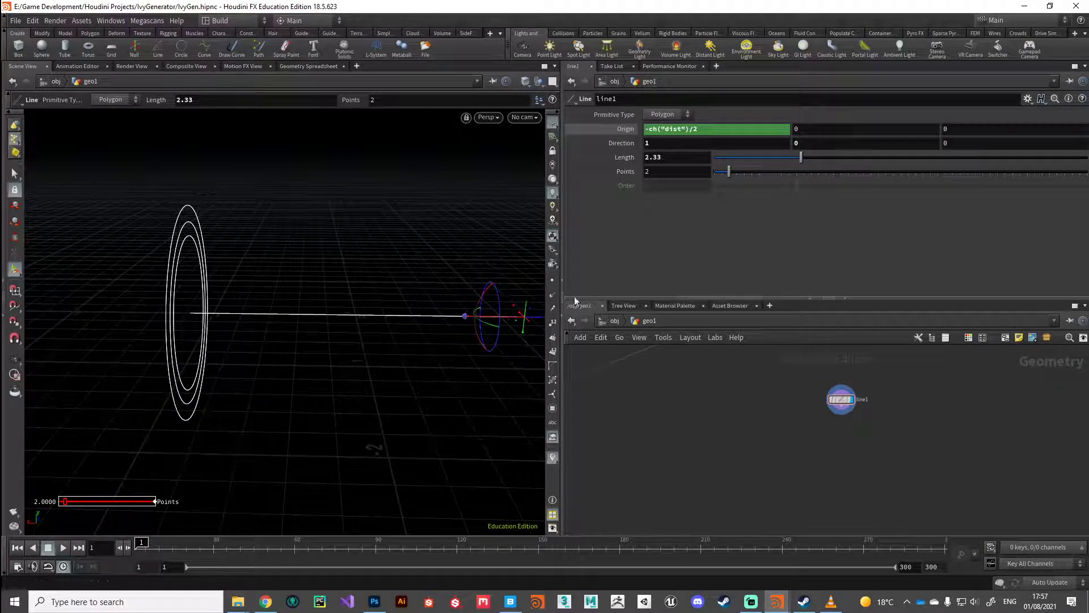
left_click_drag(528, 307, 408, 346, "alt")
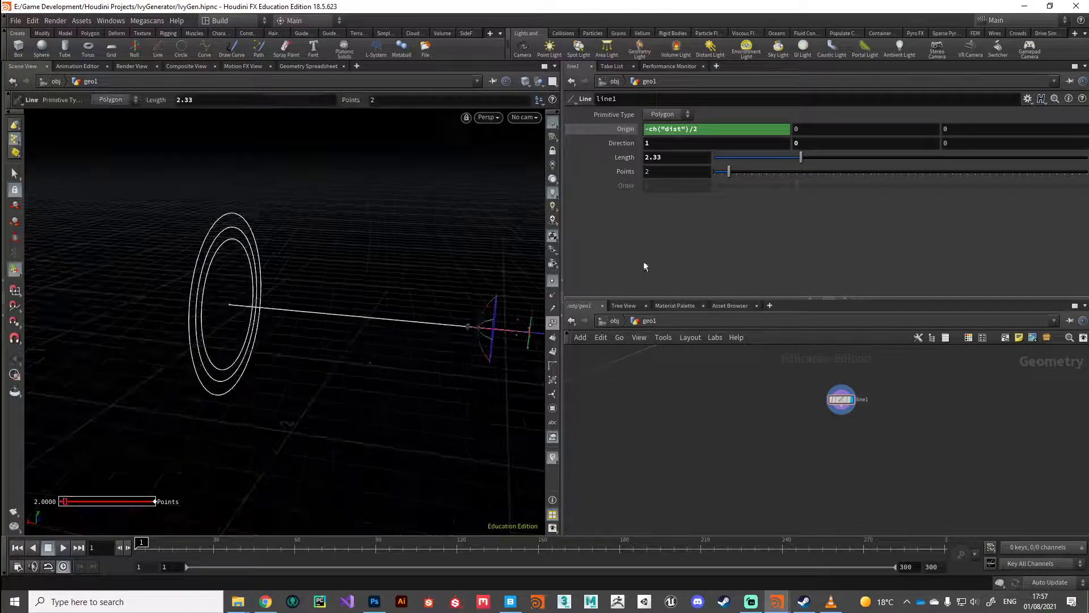
double_click(666, 158)
type("2")
key("Return")
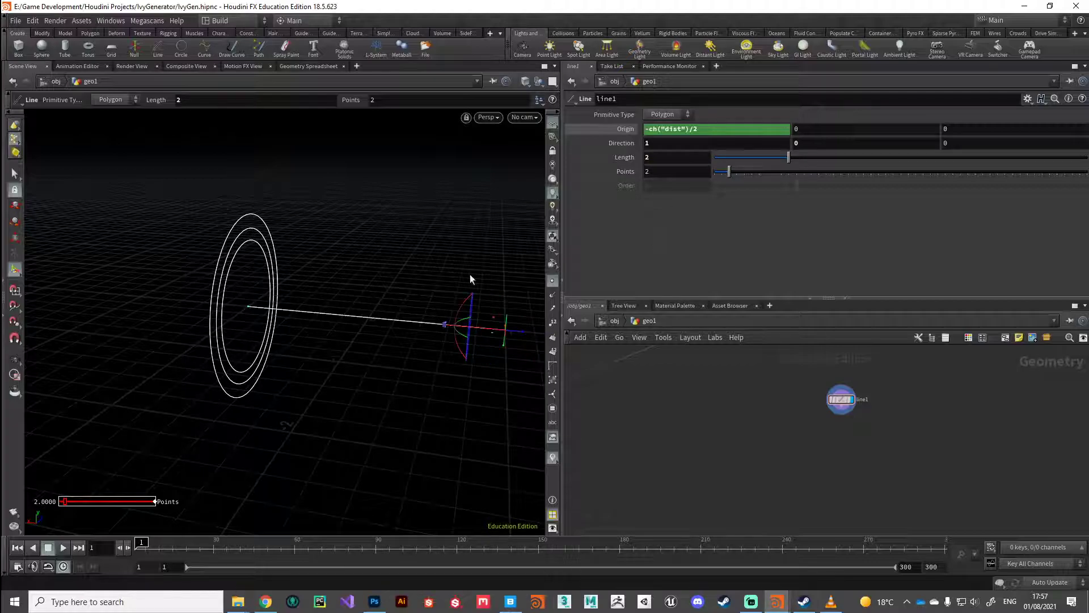
key("Escape")
left_click_drag(469, 280, 368, 407)
key("Return")
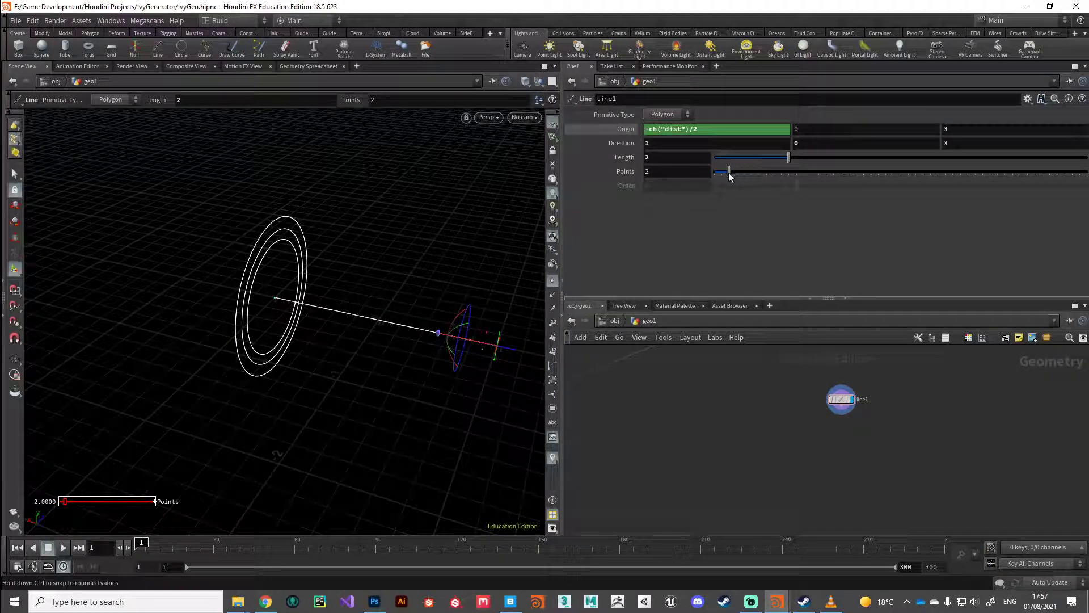
mouse_move(730, 175)
left_mouse_down()
mouse_move(783, 177)
mouse_move(729, 177)
left_mouse_up()
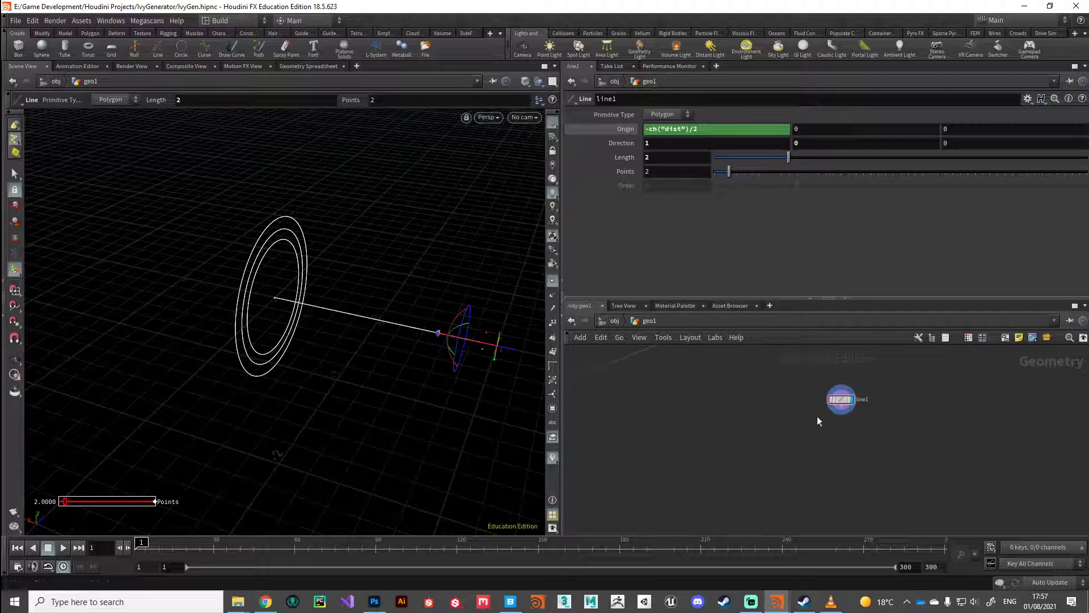
Step: Add a Resample node fed by the Line node and display it
key("Tab")
left_click(931, 74)
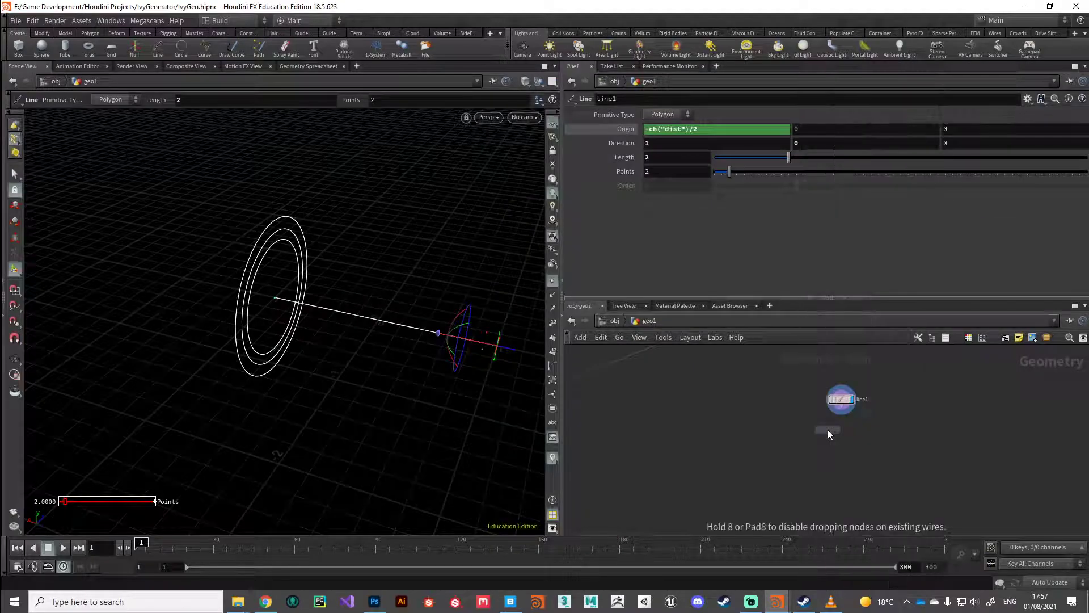
left_click(836, 433)
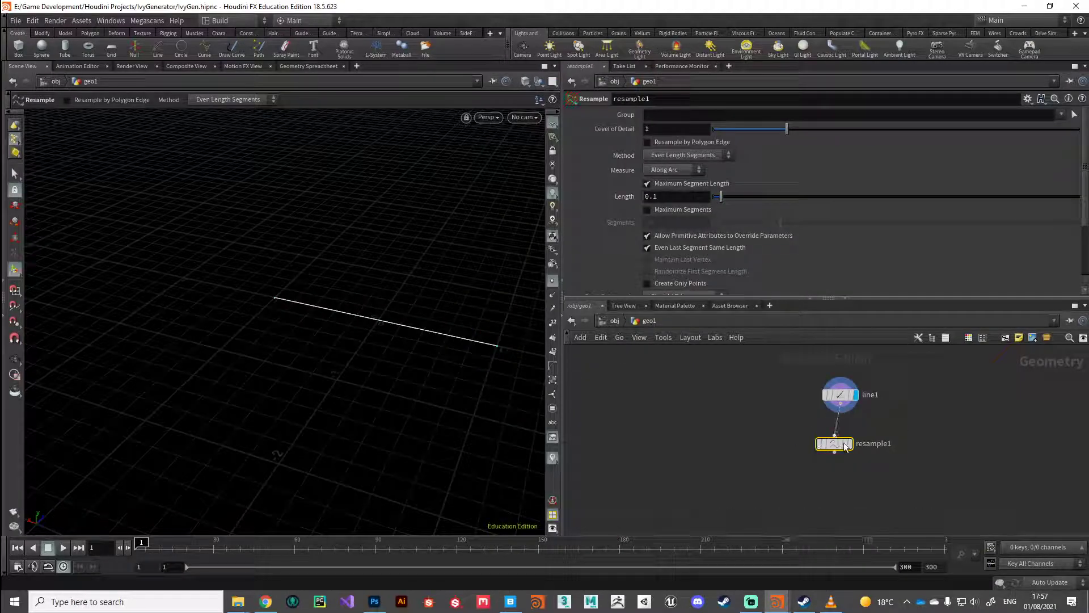
key("Escape")
left_click_drag(365, 348, 304, 394)
key("Return")
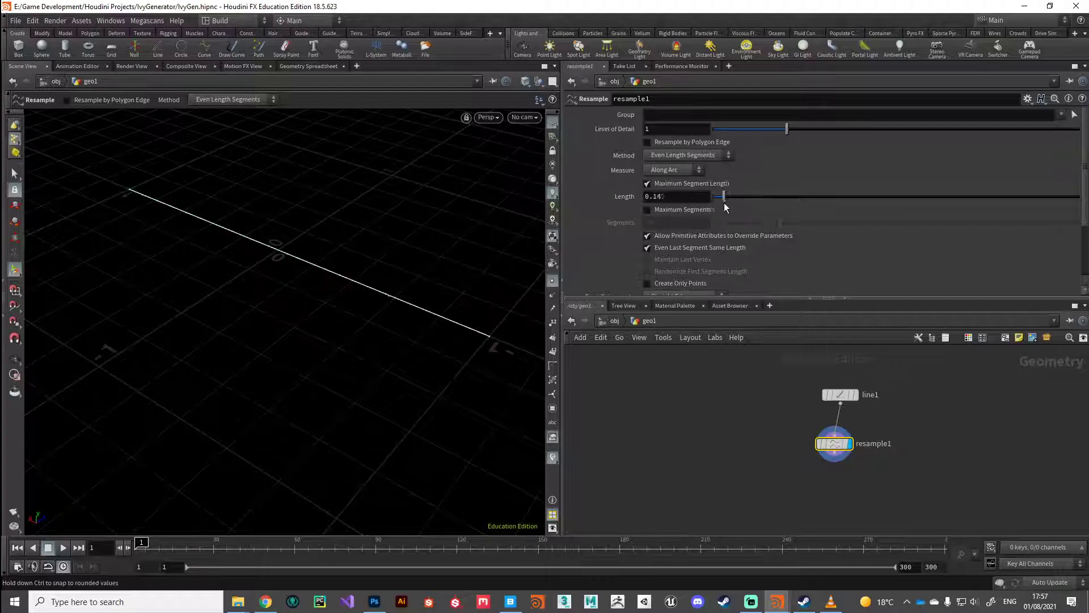
Step: Set the Resample node's maximum segment Length to 0.217 and check the points along the line
left_click_drag(724, 203, 731, 205)
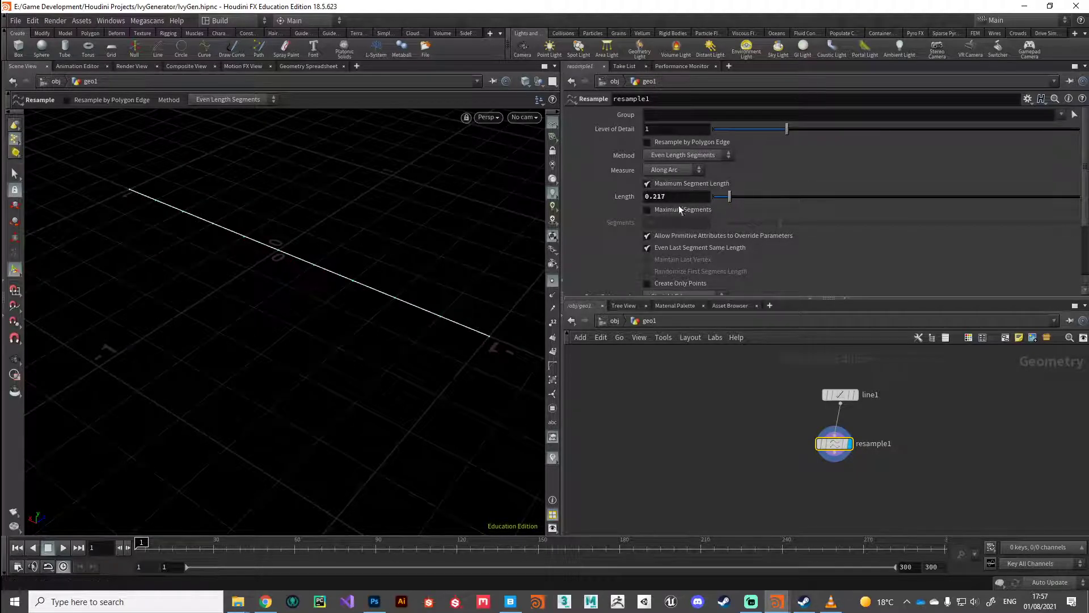
key("Escape")
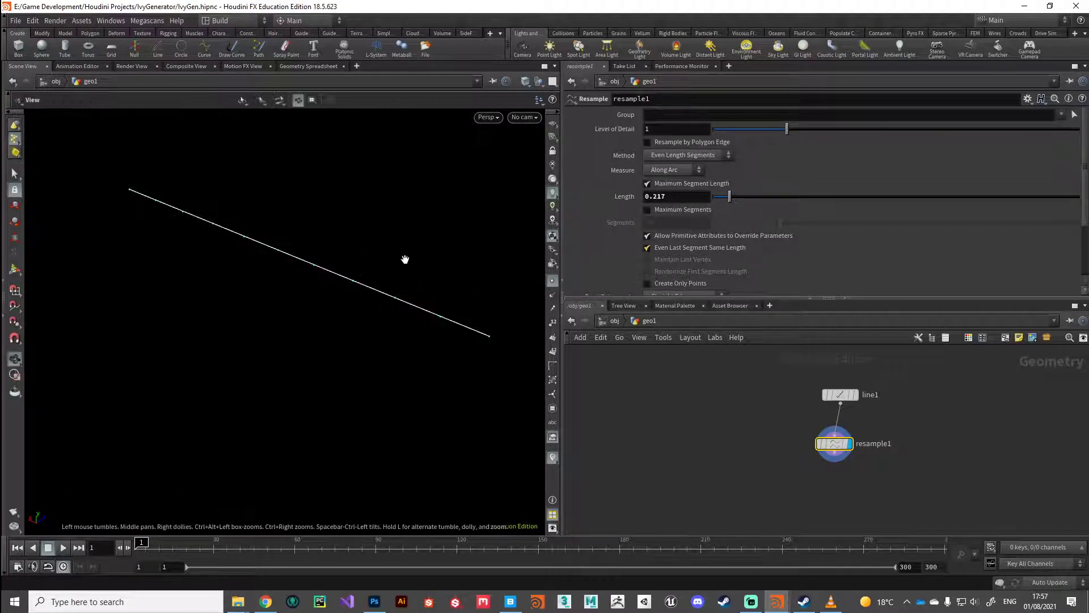
left_click_drag(404, 257, 306, 346)
key("Return")
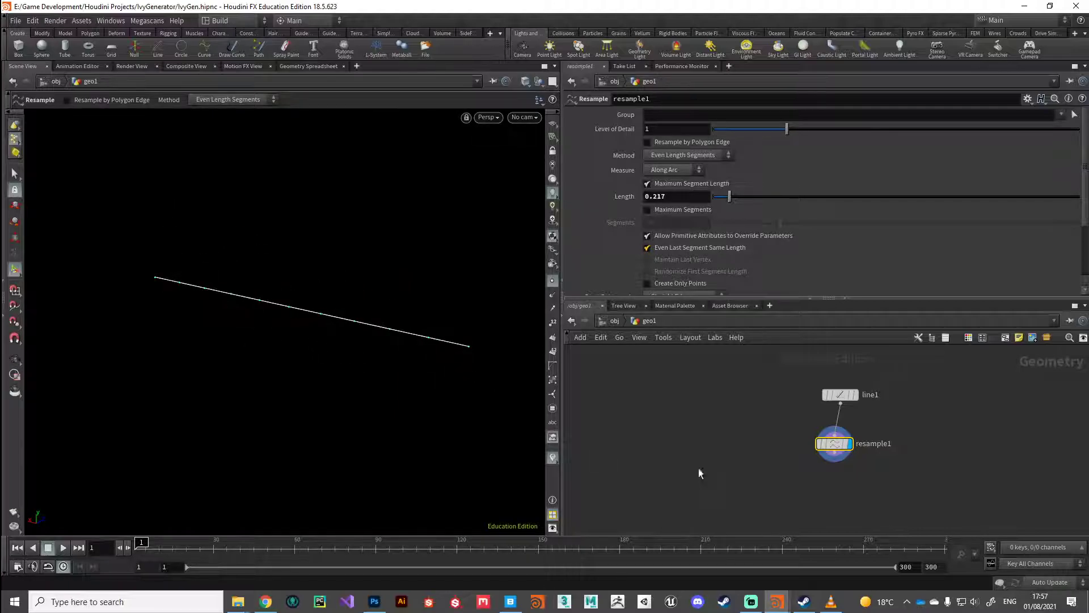
Step: Add a Copy to Points node in the empty space between the Merge and Resample nodes
scroll(738, 434, "down", 2)
middle_click_drag(683, 437, 773, 432)
scroll(773, 432, "down", 2)
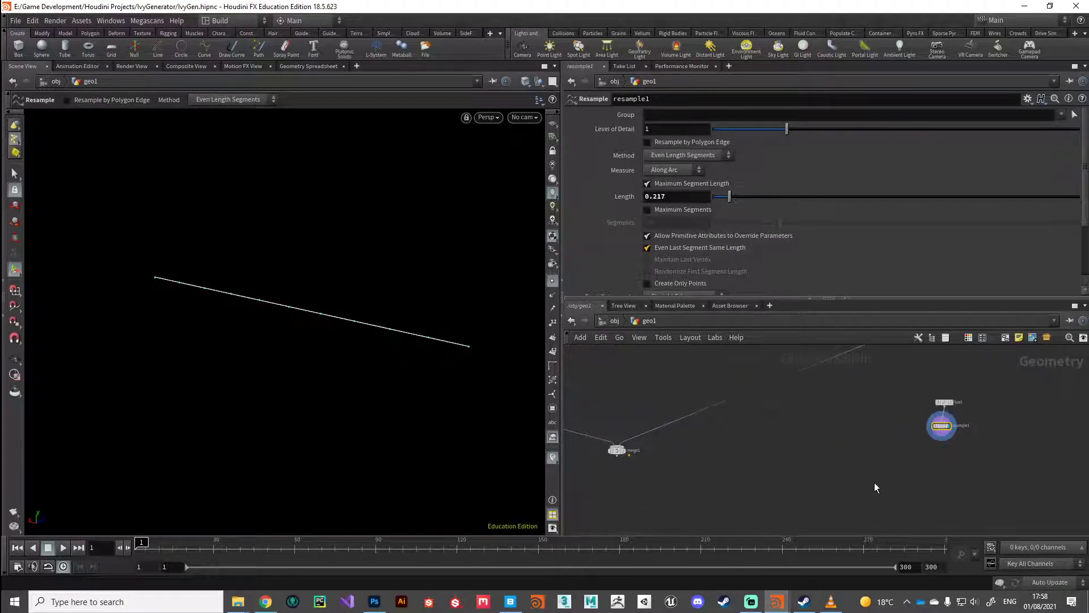
key("Tab")
type("copyt")
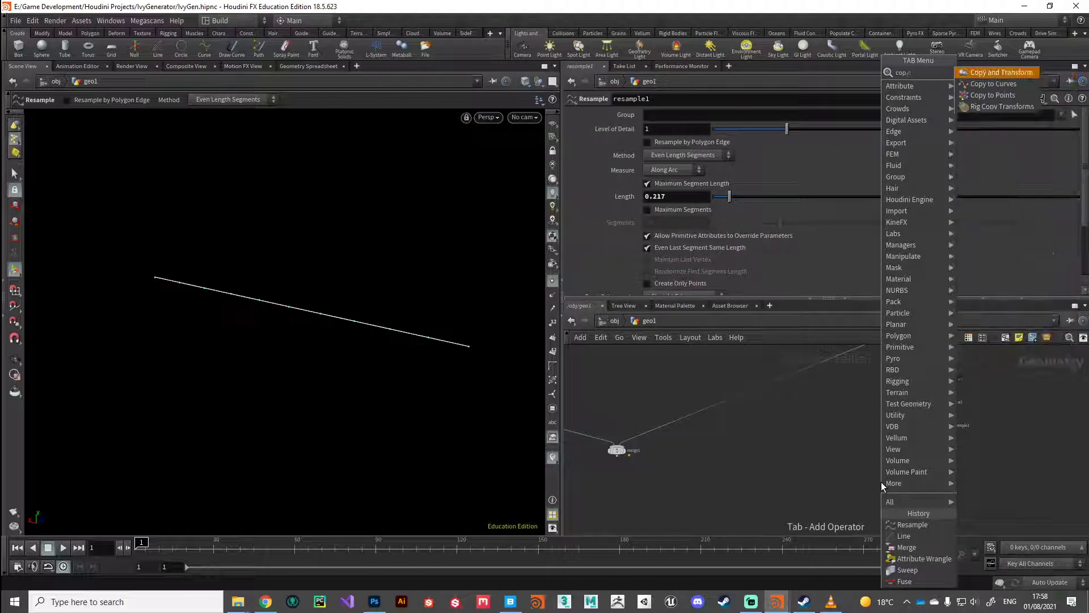
key("Down")
key("Down")
key("Return")
left_click(877, 483)
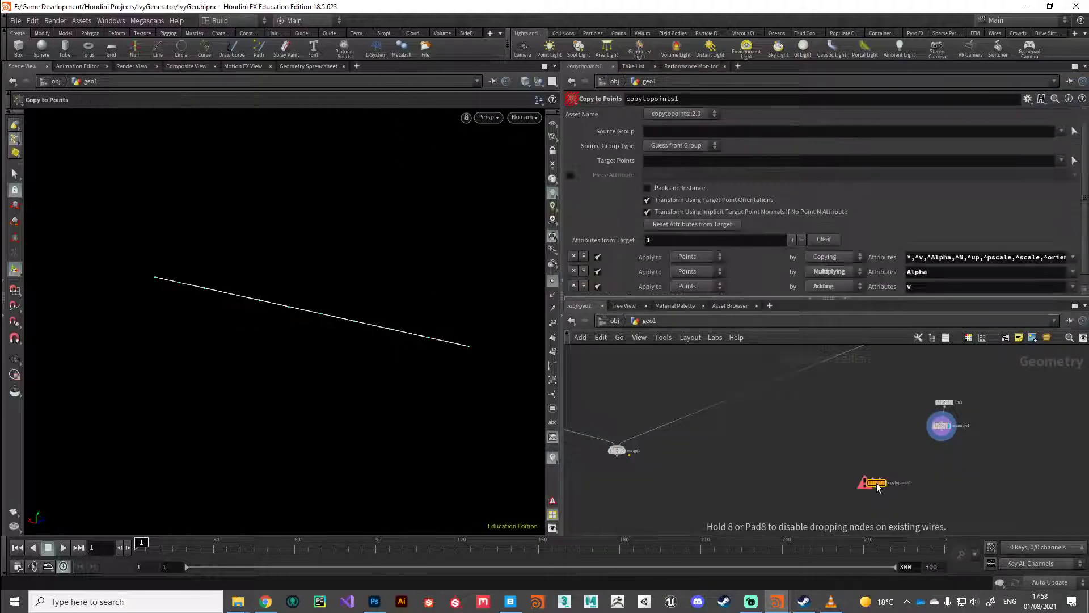
Step: Wire the Merge node into Copy to Points' first input and the Resample node into its second input
left_click(618, 457)
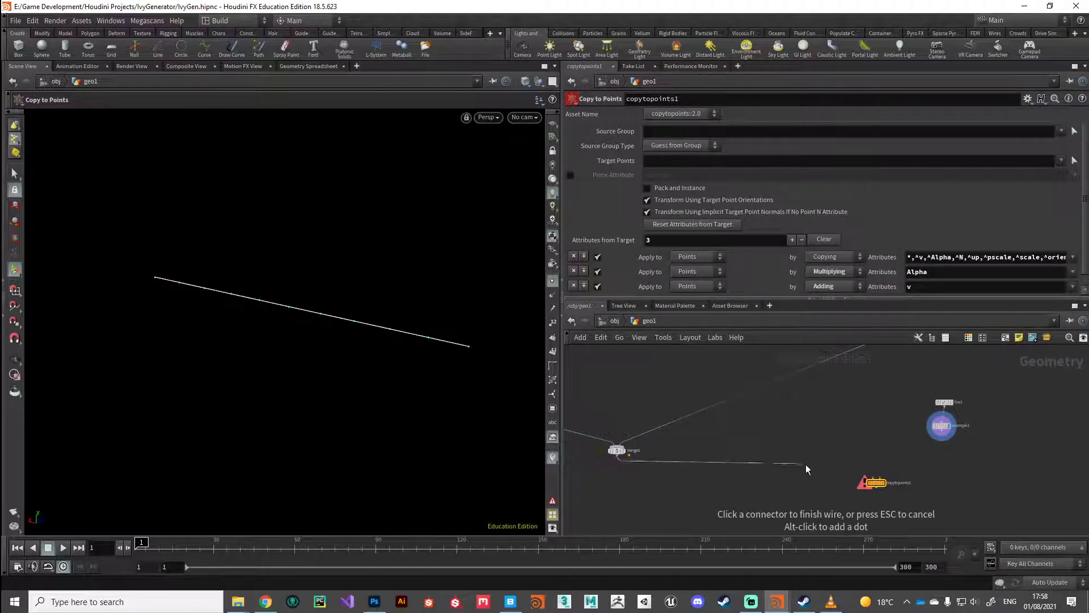
left_click(862, 476)
scroll(923, 447, "up", 3)
left_click(955, 426)
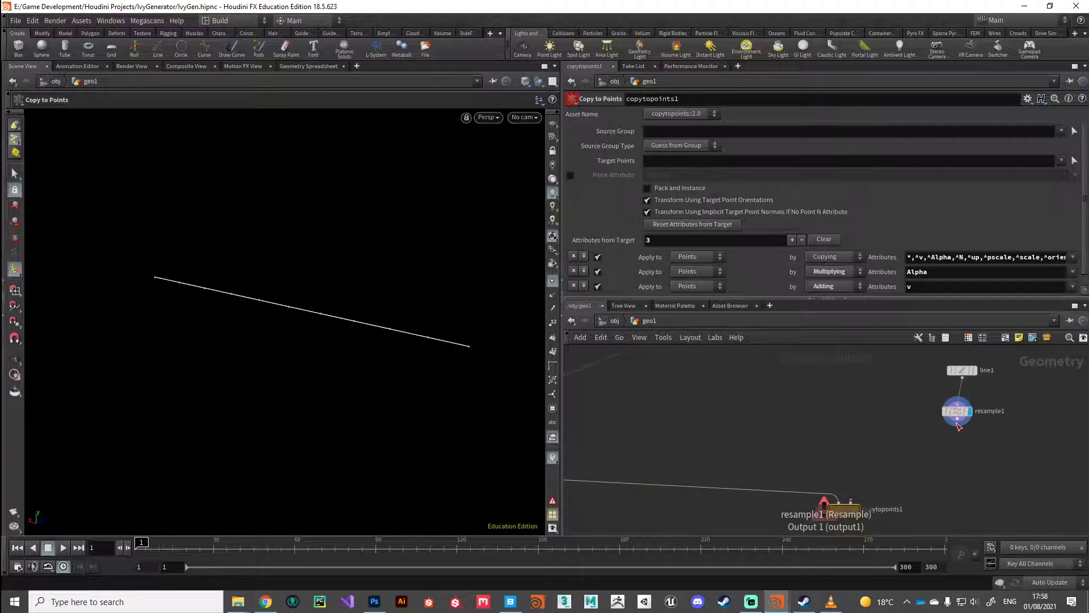
left_click(850, 502)
middle_click_drag(860, 522, 853, 479)
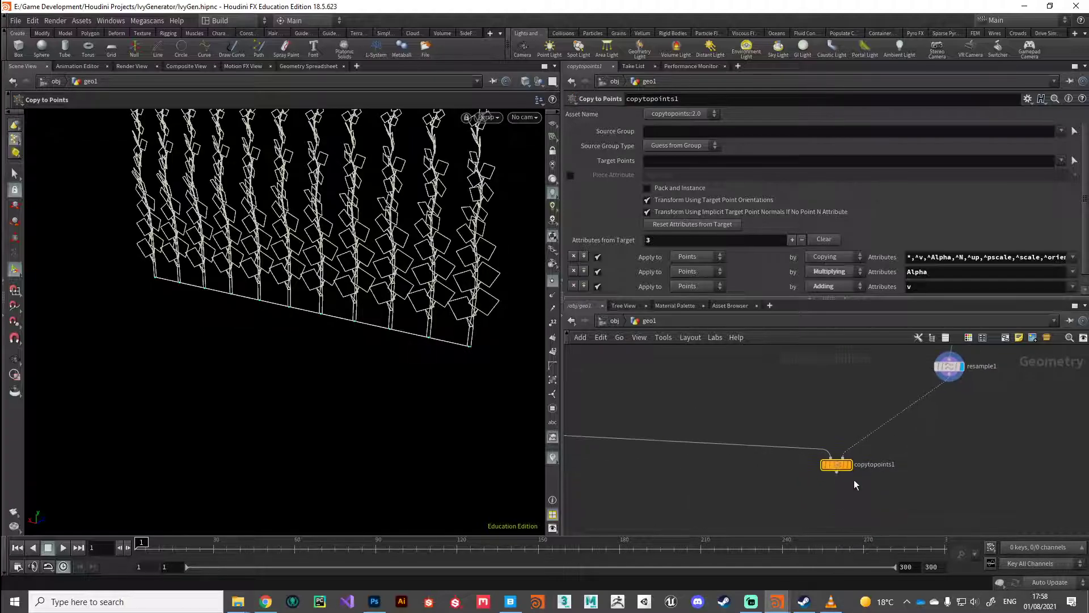
Step: Display the Copy to Points node and inspect the row of ivy stems
left_click(854, 470)
key("space")
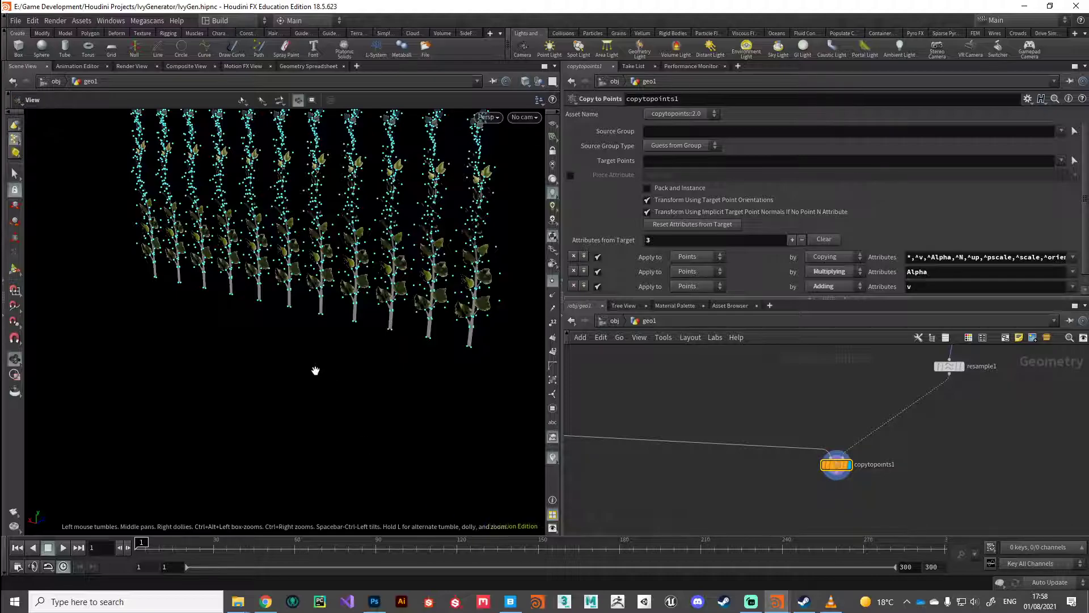
left_click_drag(316, 369, 318, 438)
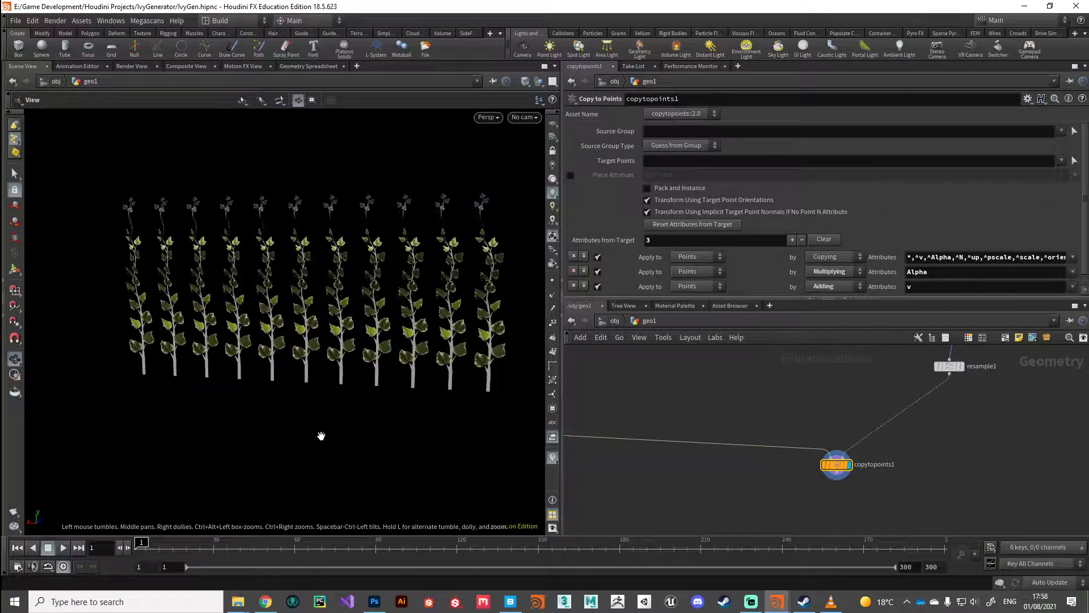
Step: Shorten the line and set the Resample node's segment Length to 0.101 for more closely spaced ivy stems
middle_click_drag(814, 377, 721, 434)
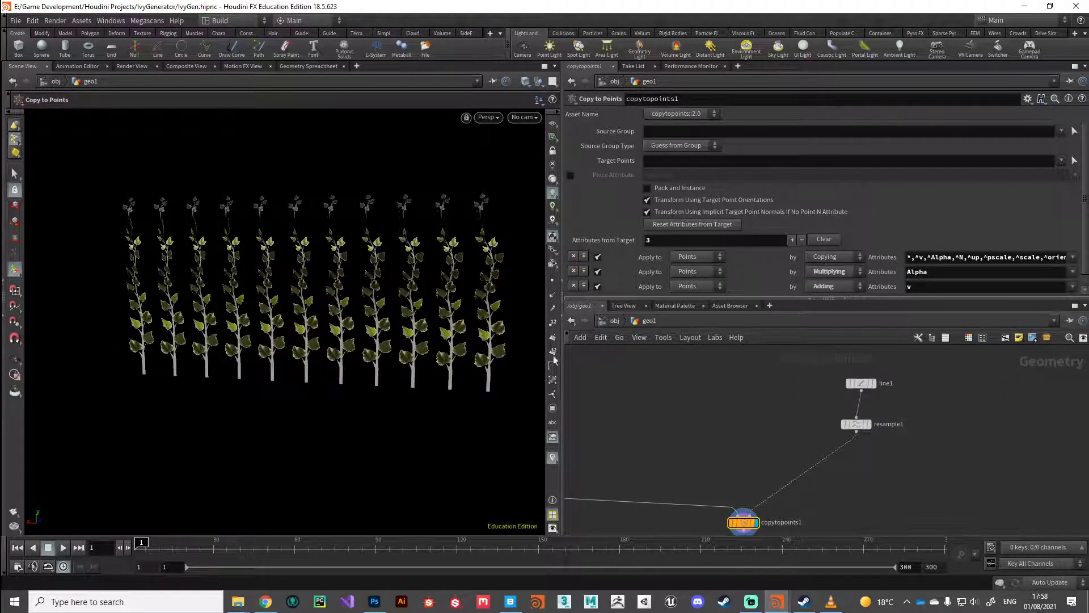
left_click(859, 386)
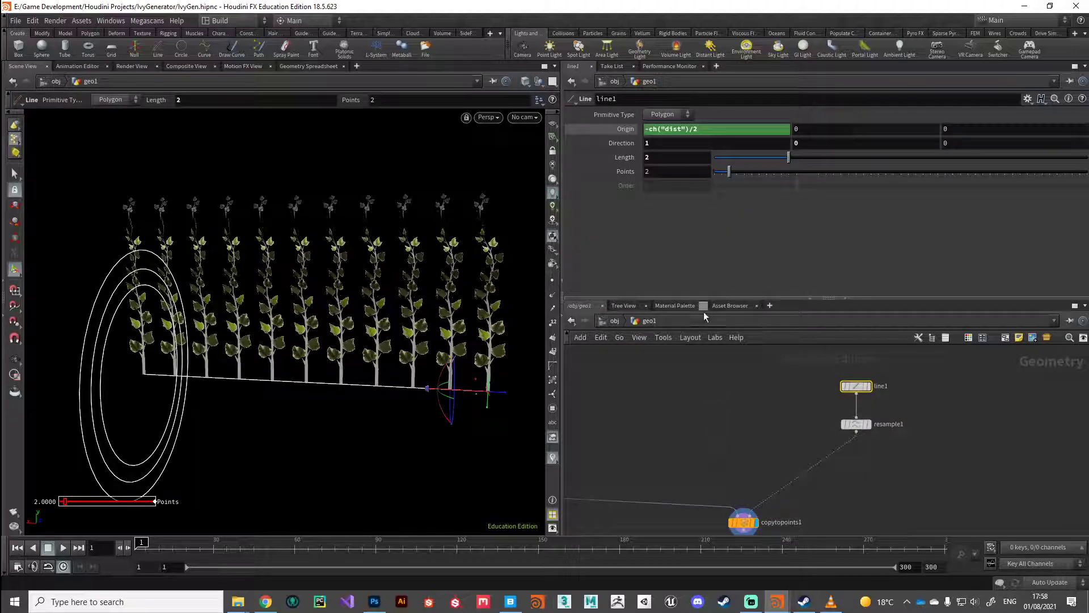
left_click_drag(788, 162, 721, 196)
left_click(856, 424)
left_click_drag(244, 405, 263, 414, "alt")
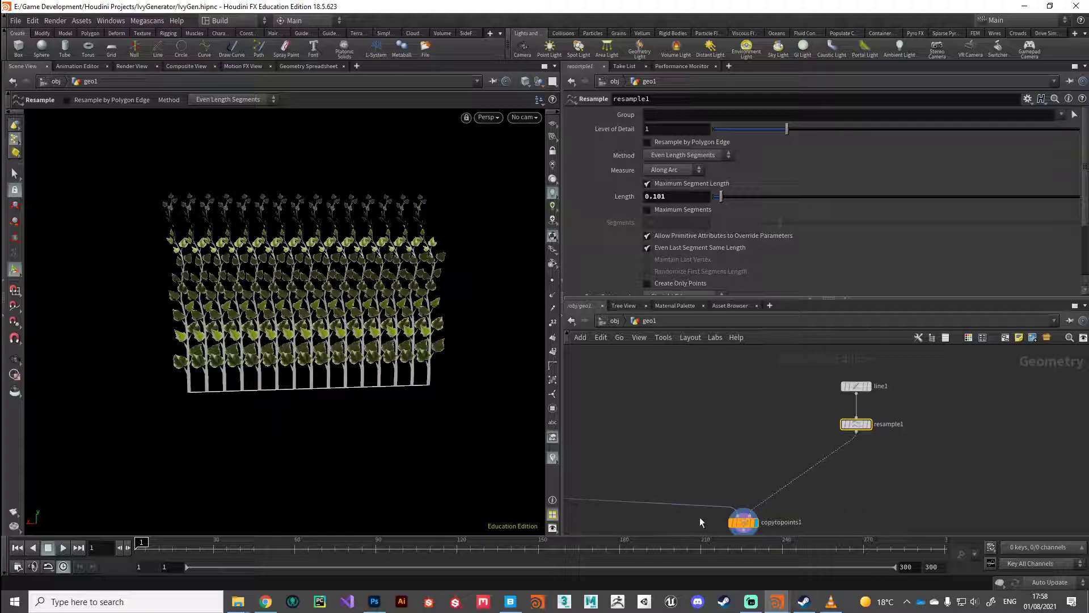
Step: Add a For-Each Point block beside the Copy to Points node
middle_click_drag(693, 522, 709, 447)
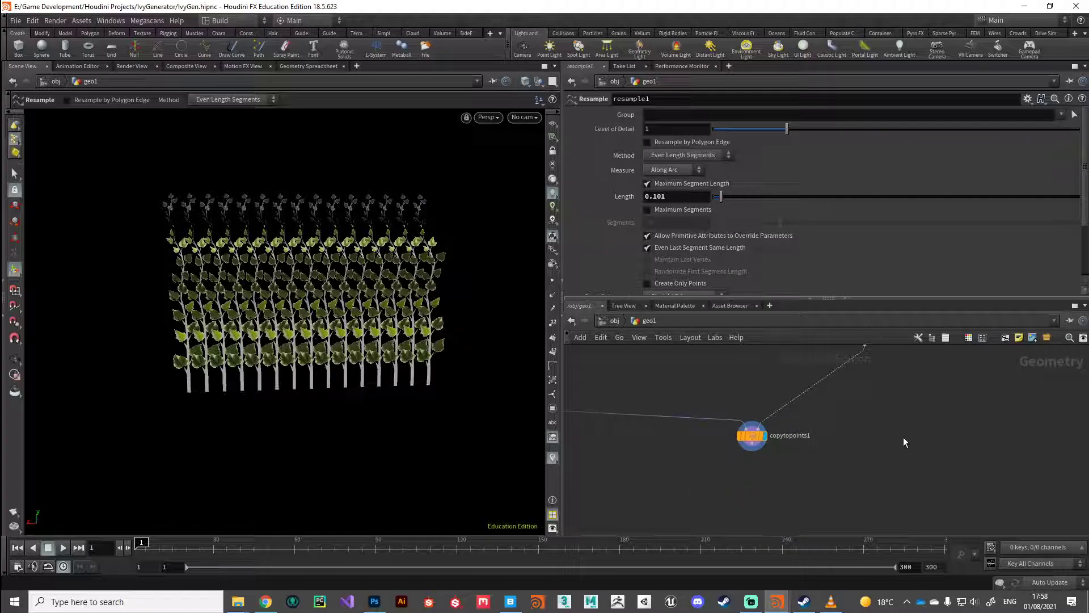
key("Tab")
type("for")
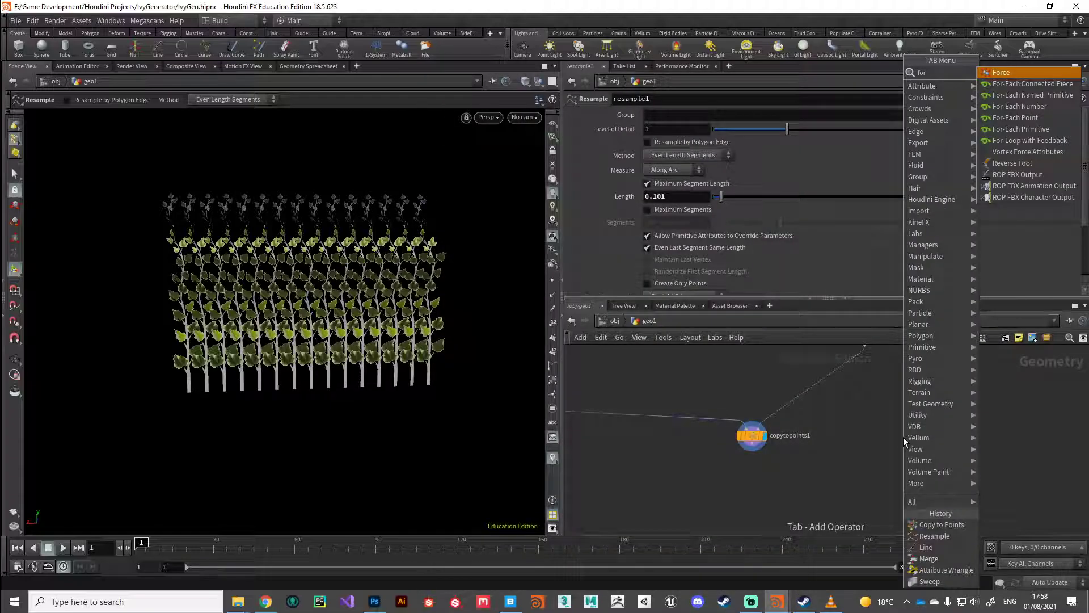
key("Down")
key("Down")
key("Down")
key("Down")
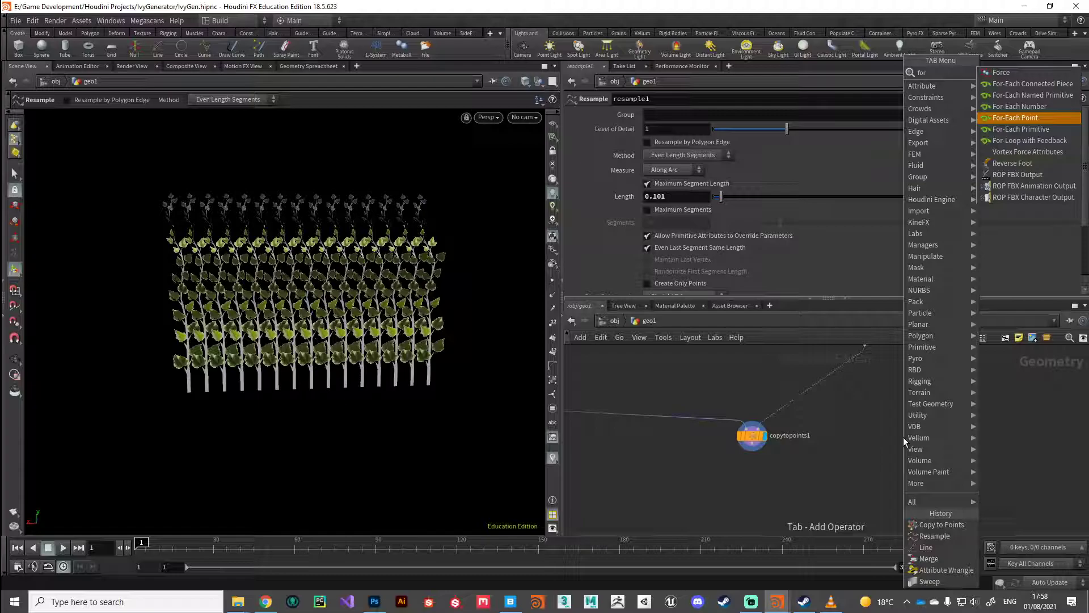
key("Return")
left_click(903, 437)
Step: Display the Resample node and examine how the points are distributed along the line
middle_click_drag(883, 394, 851, 449)
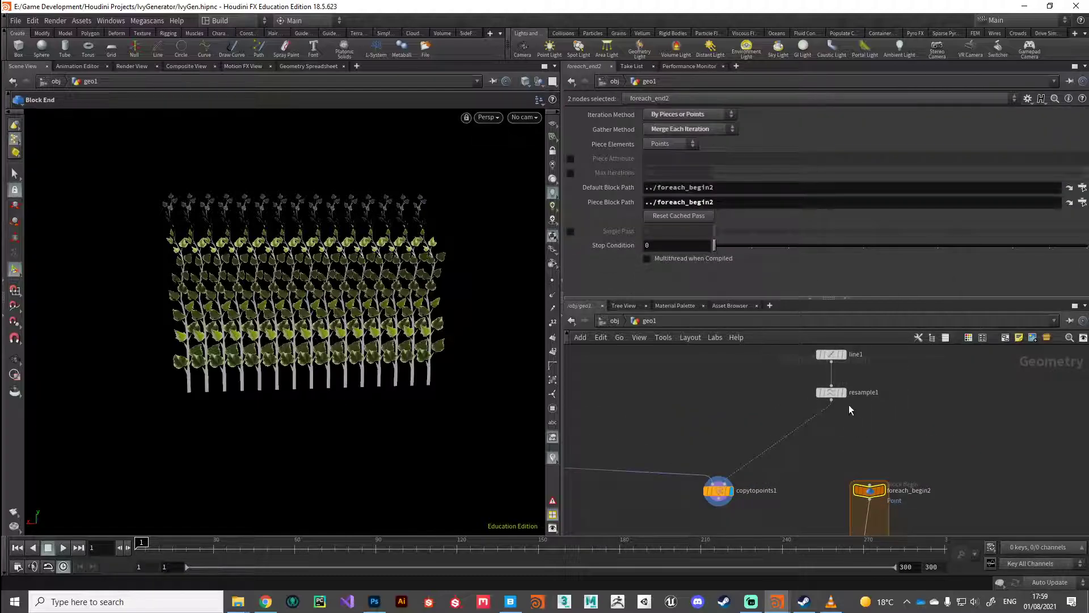
left_click(843, 392)
left_click(830, 392)
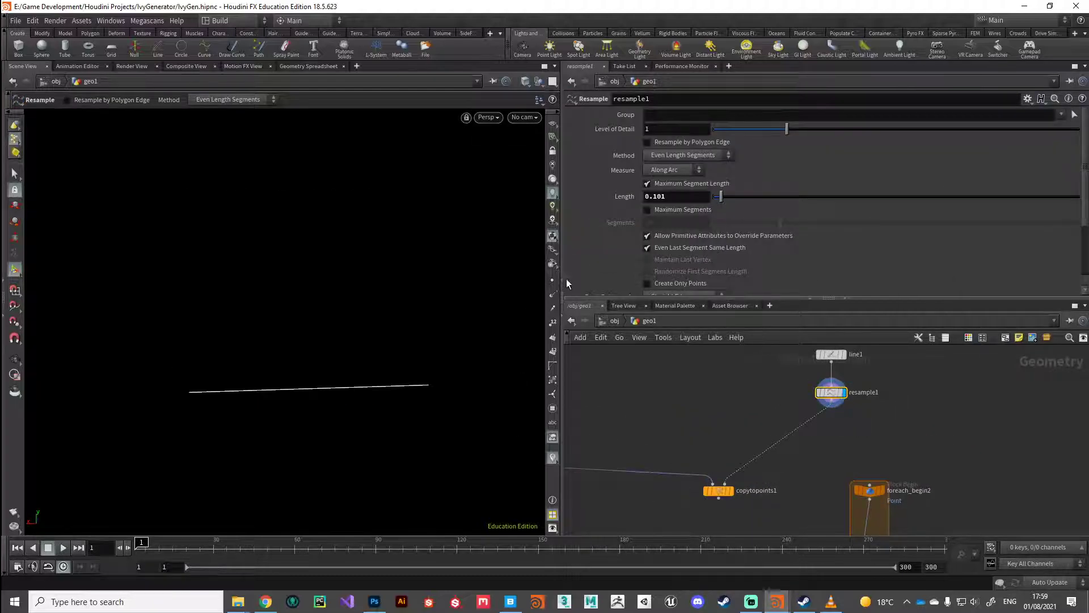
key("Escape")
left_click_drag(347, 382, 340, 429)
key("Return")
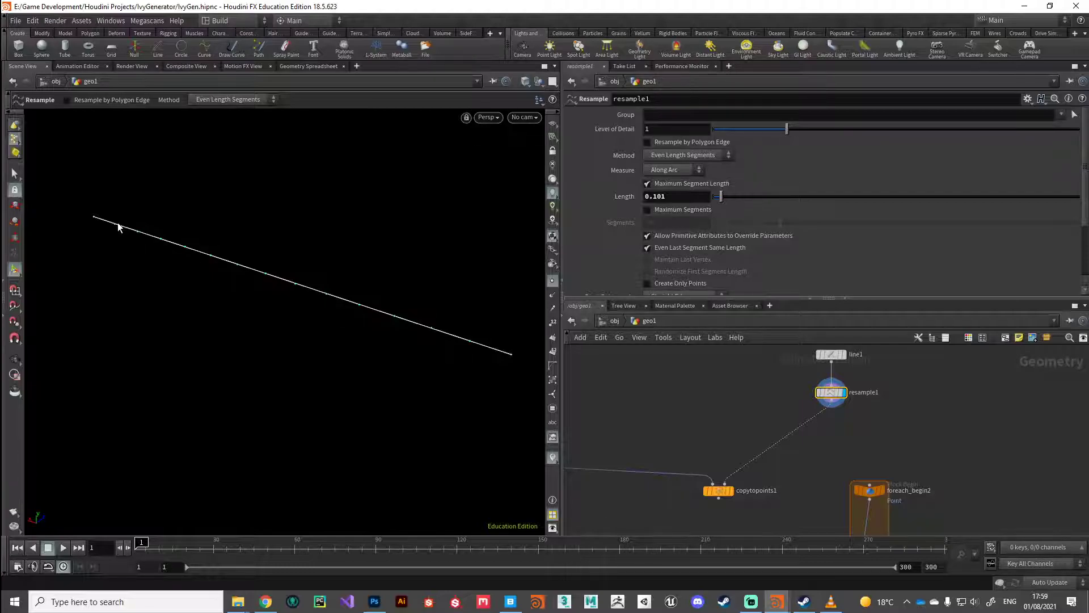
left_click_drag(141, 253, 295, 437)
key("Return")
left_click_drag(382, 377, 352, 272, "alt")
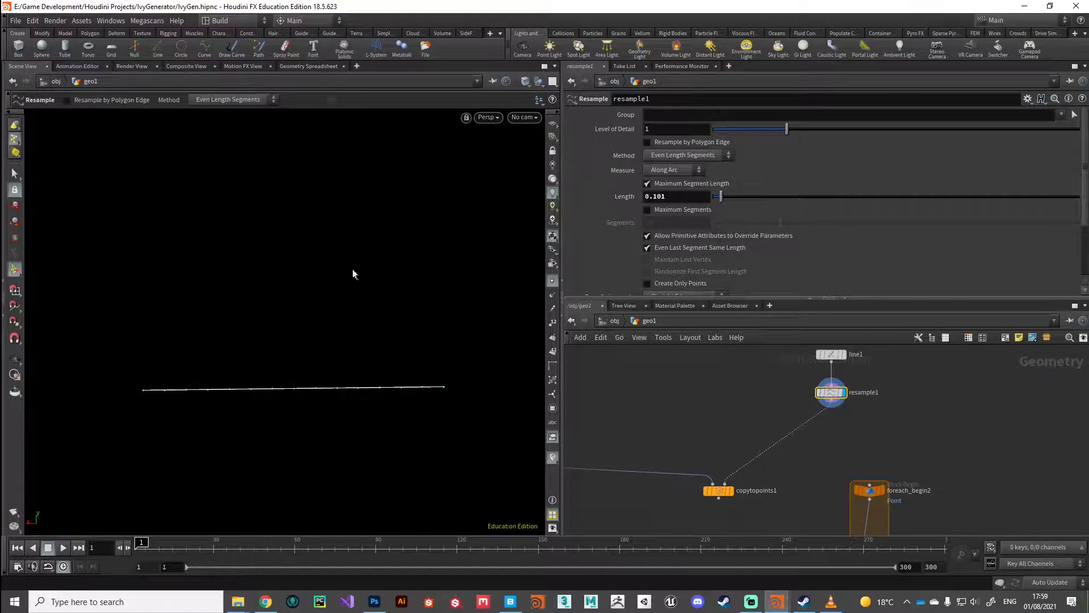